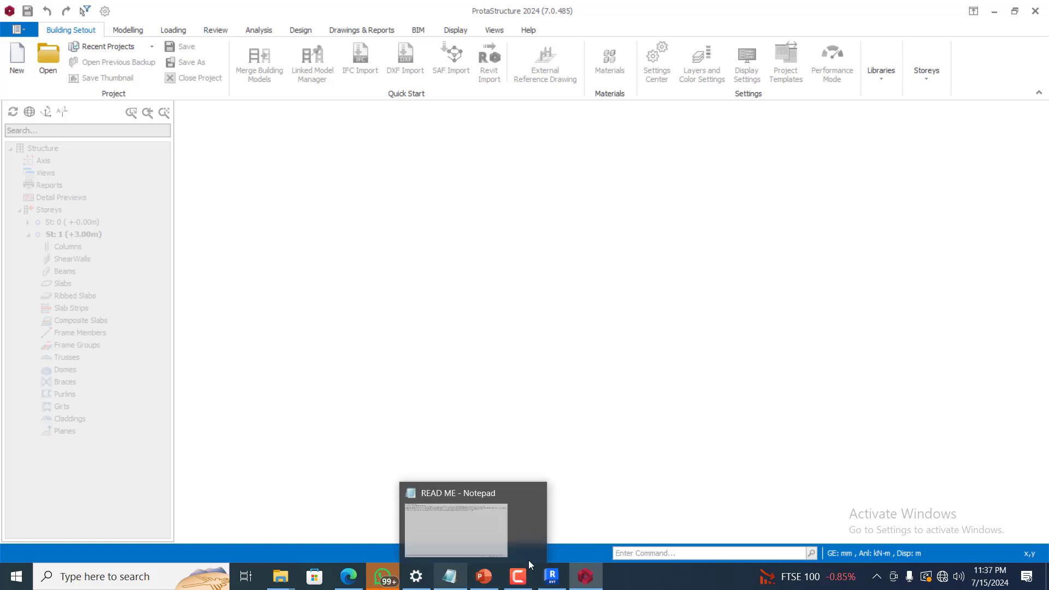
{"action": "mouse_move", "coordinate": [585, 577]}
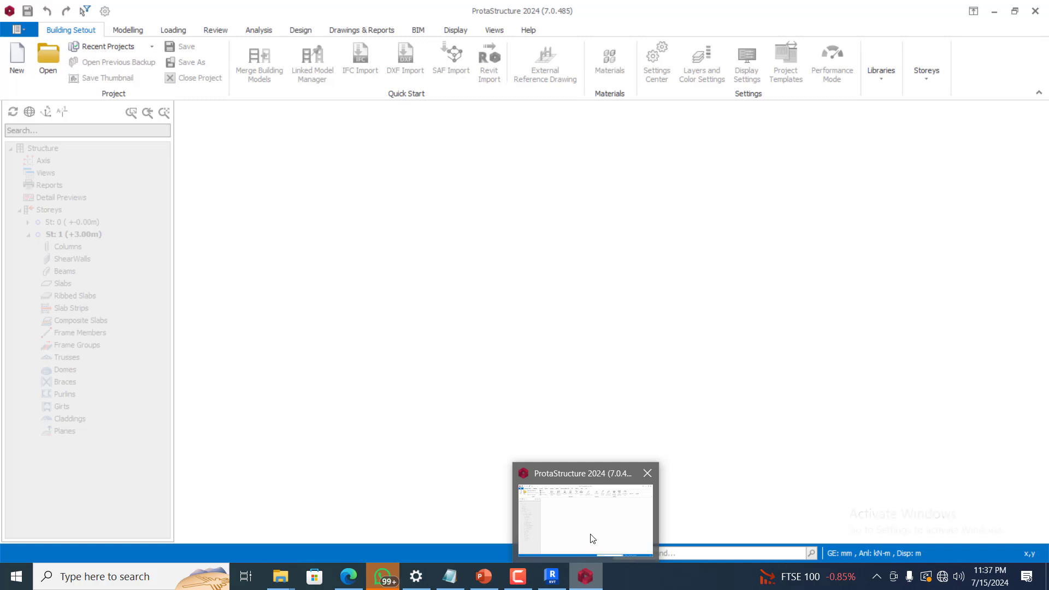
{"action": "left_click", "coordinate": [520, 576]}
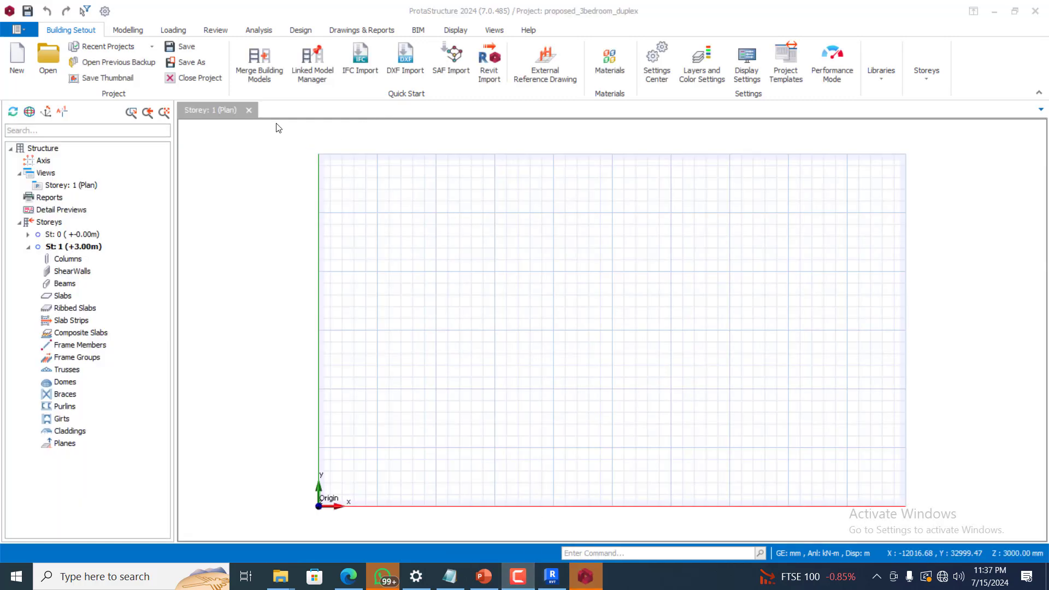
- Generate an orthogonal axis grid on the storey 1 plan with 5000*3 spacings in both directions, labels starting at A and 1, and 2000 mm extensions
{"action": "left_click", "coordinate": [128, 30]}
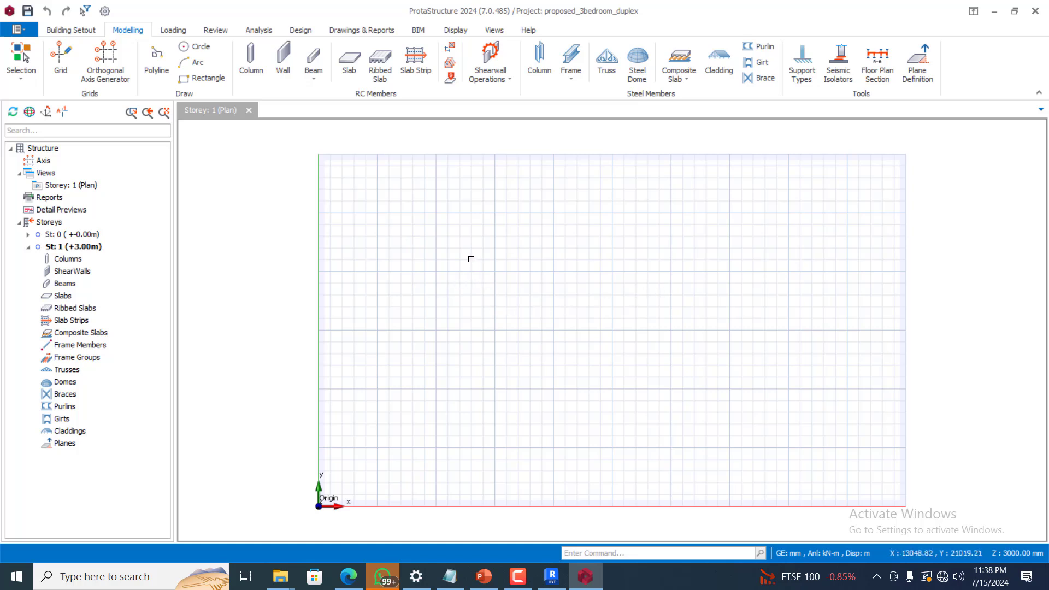
{"action": "left_click", "coordinate": [553, 274]}
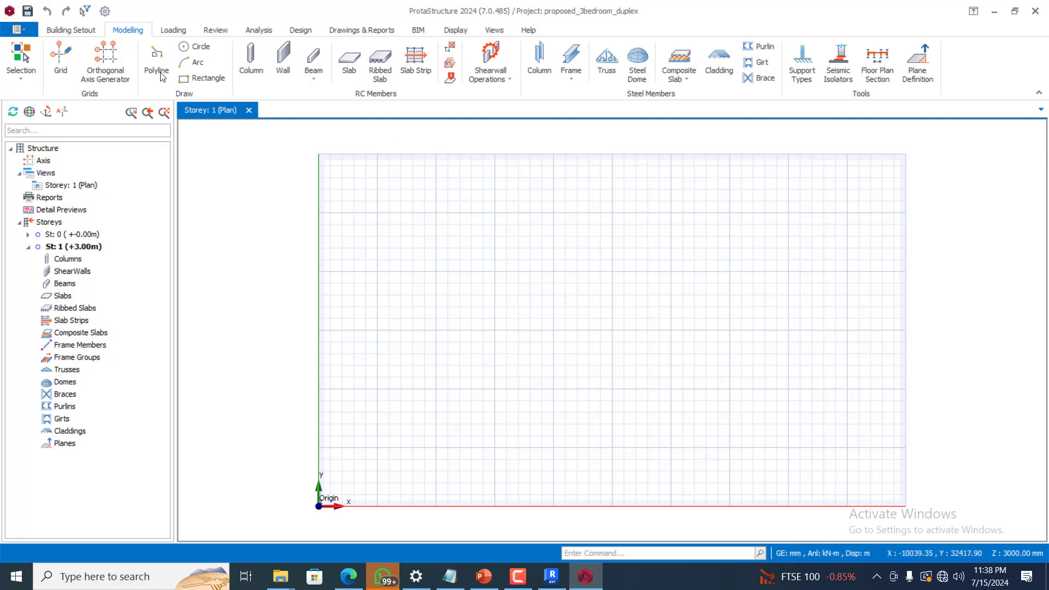
{"action": "left_click", "coordinate": [105, 61]}
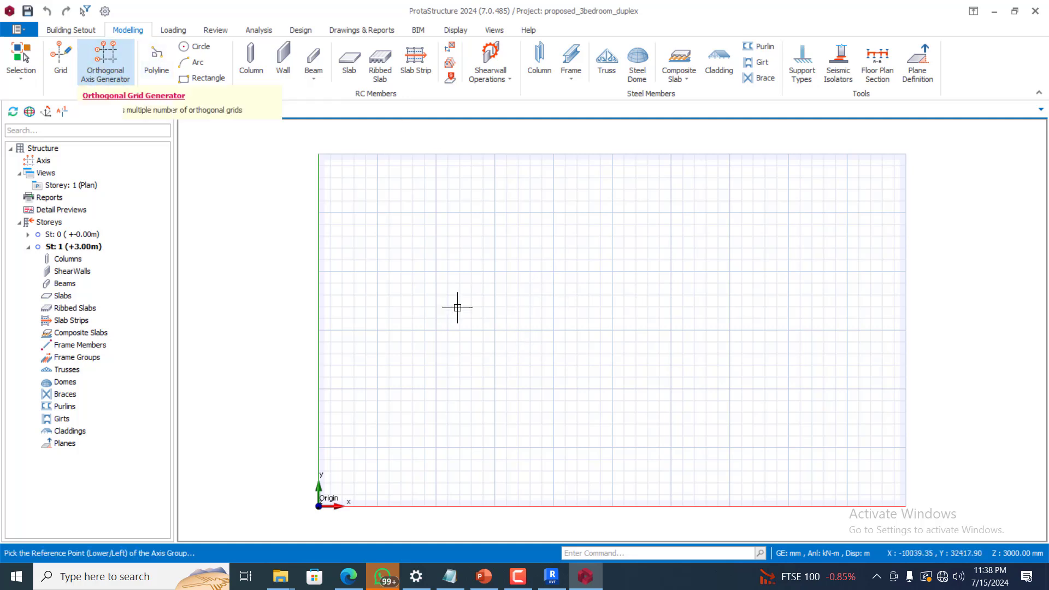
{"action": "left_click", "coordinate": [645, 272]}
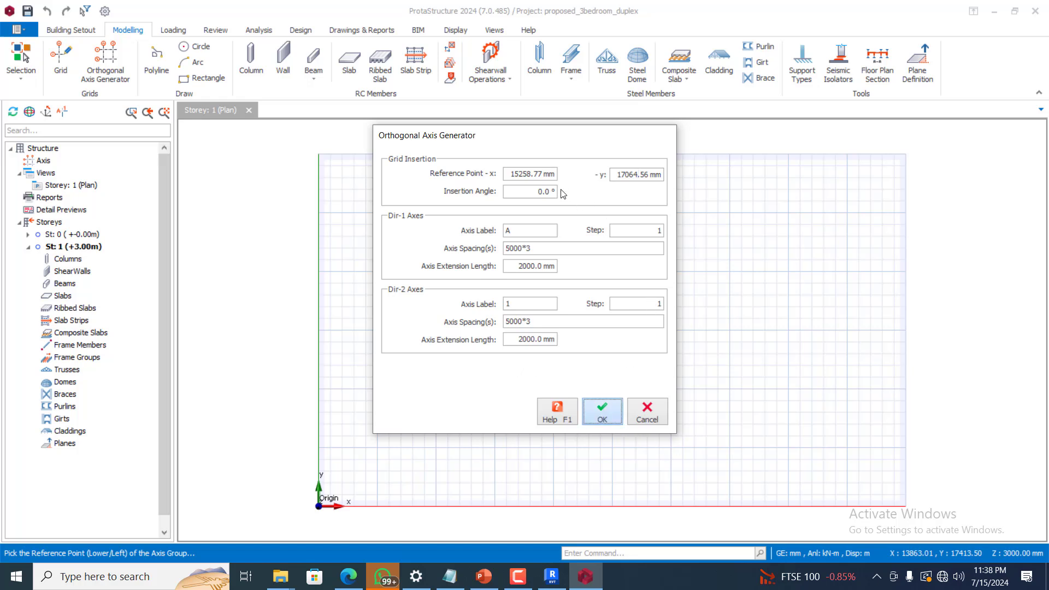
{"action": "key", "text": "Return"}
{"action": "scroll", "coordinate": [498, 378], "scroll_direction": "down", "scroll_amount": 2}
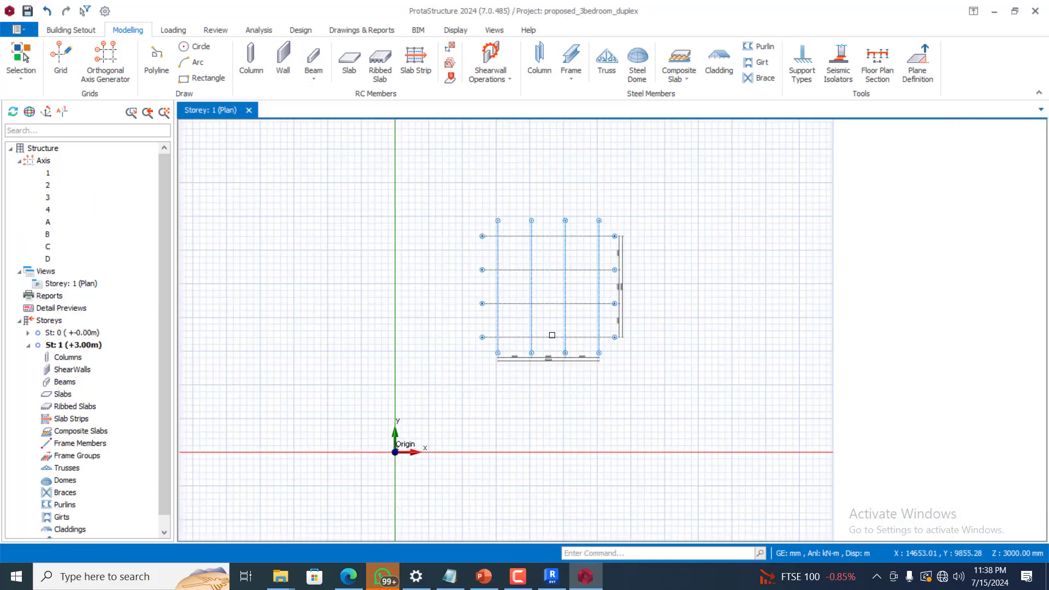
{"action": "scroll", "coordinate": [621, 269], "scroll_direction": "up", "scroll_amount": 1}
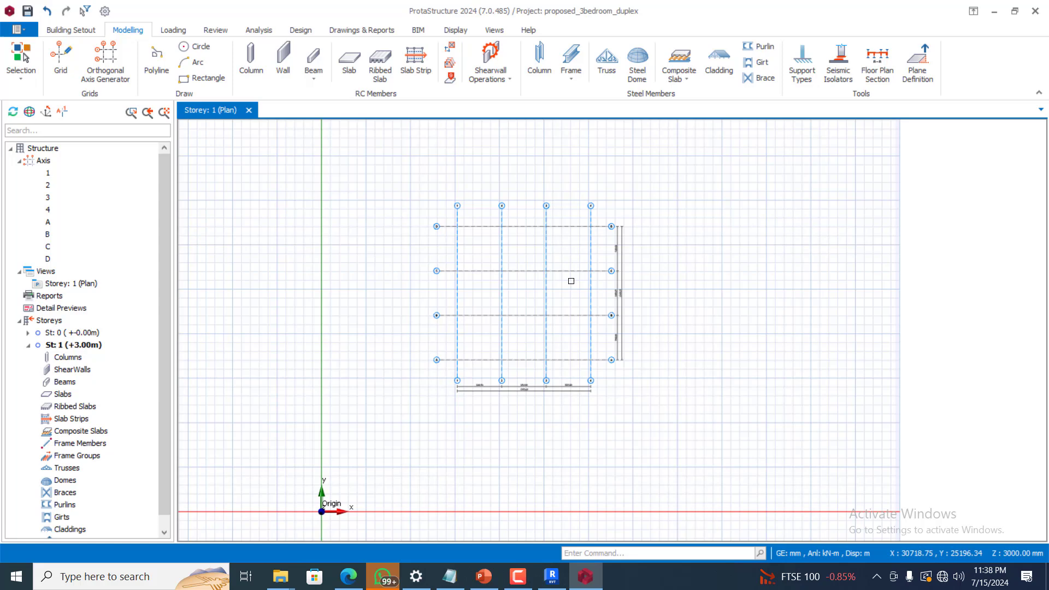
- Insert storey 2 above storey 1 with a height of 3000 mm, without generating members from another storey
{"action": "left_click", "coordinate": [251, 59]}
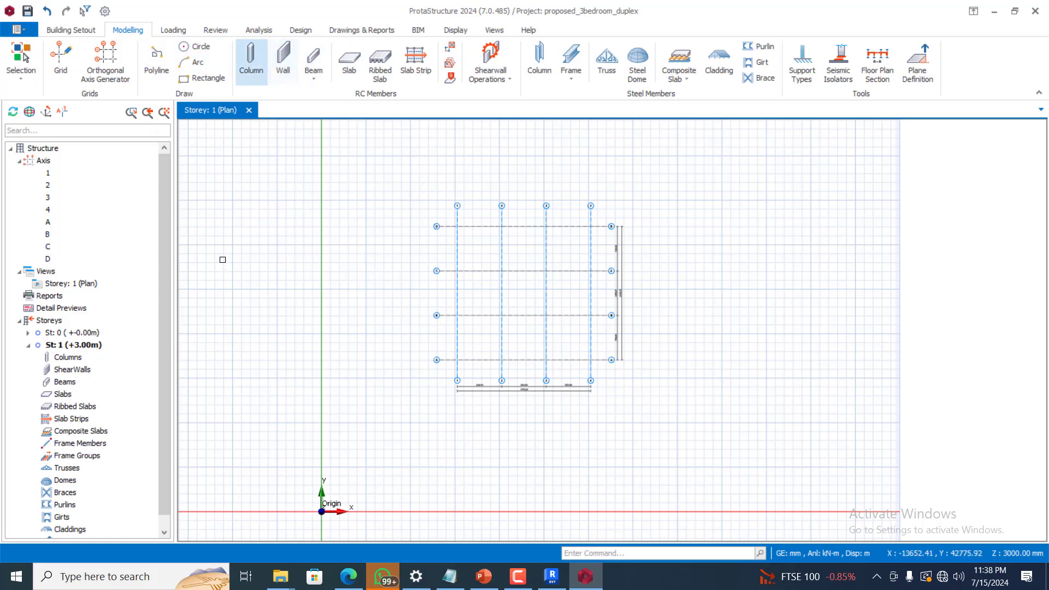
{"action": "key", "text": "Escape"}
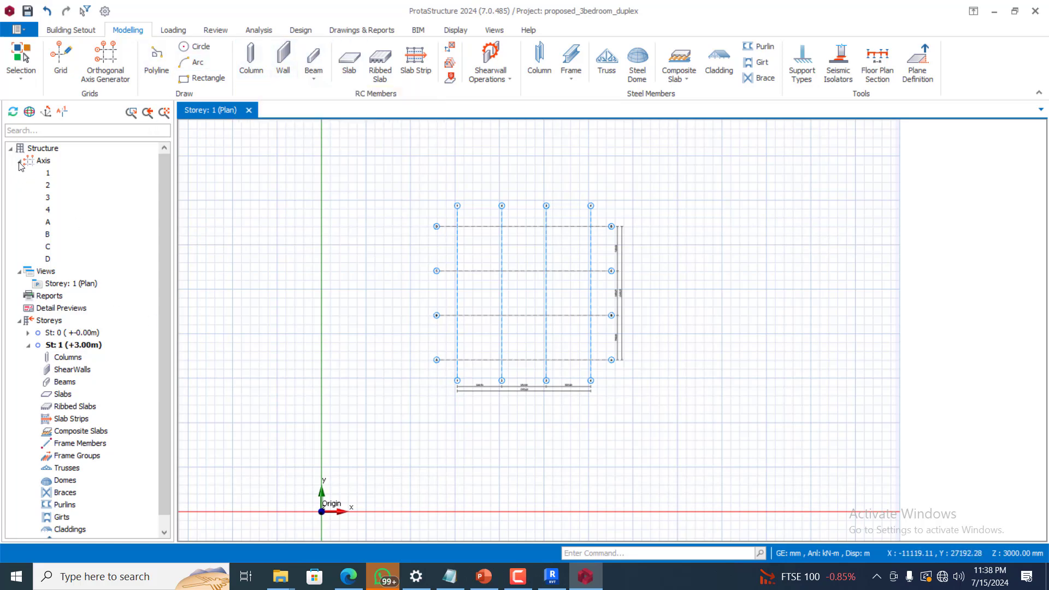
{"action": "left_click", "coordinate": [19, 162]}
{"action": "left_click", "coordinate": [52, 224]}
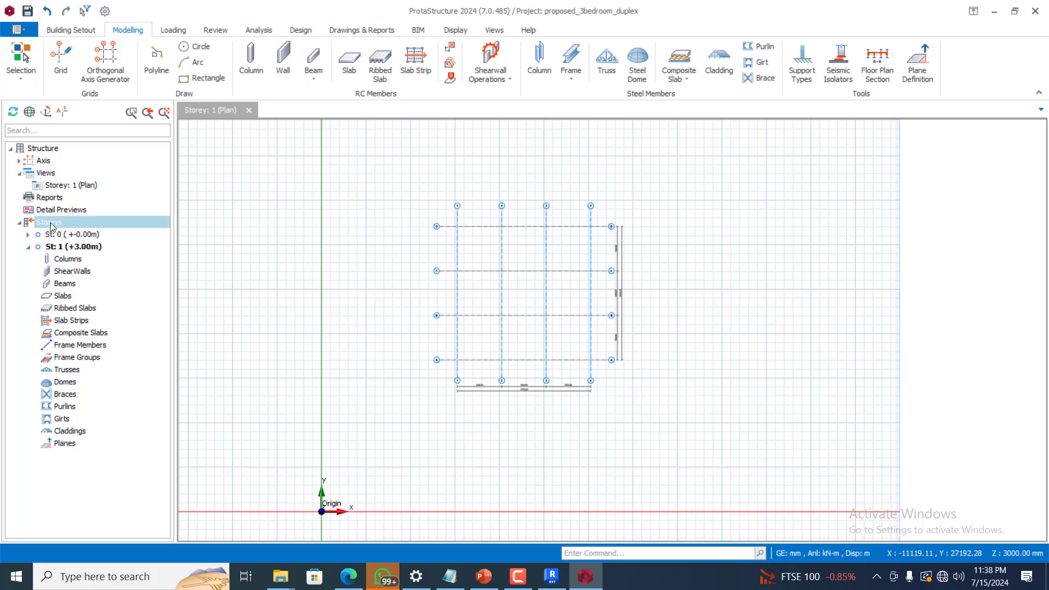
{"action": "right_click", "coordinate": [51, 226]}
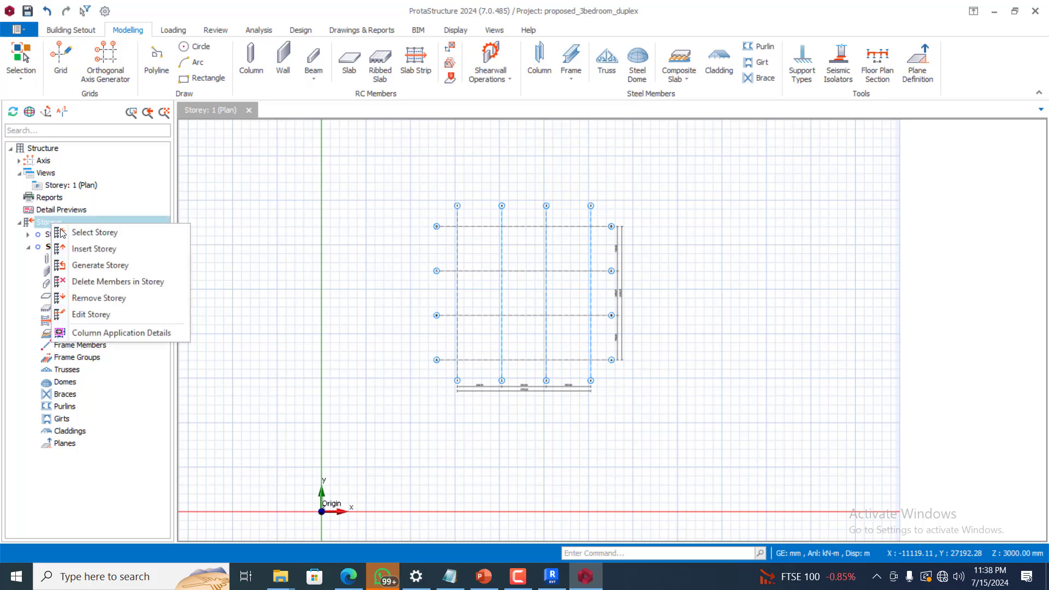
{"action": "left_click", "coordinate": [78, 250]}
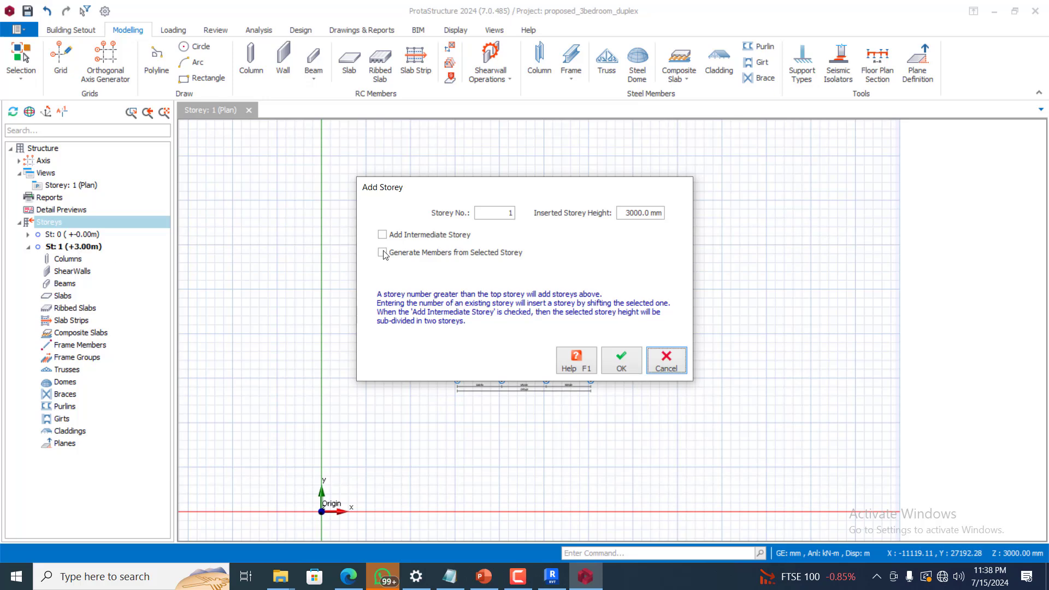
{"action": "double_click", "coordinate": [505, 212]}
{"action": "left_click", "coordinate": [613, 362]}
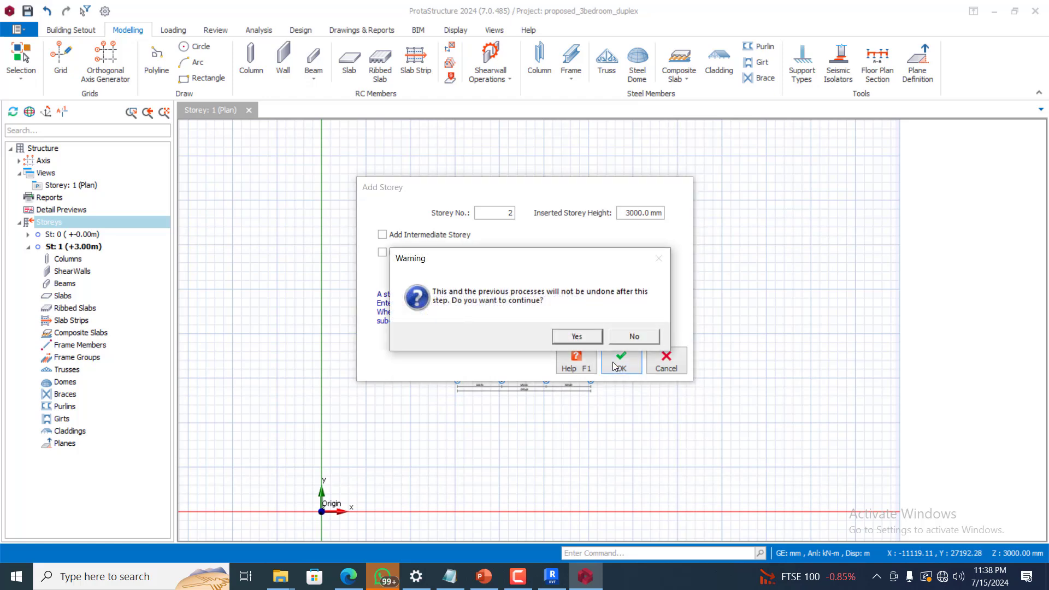
{"action": "left_click", "coordinate": [577, 337]}
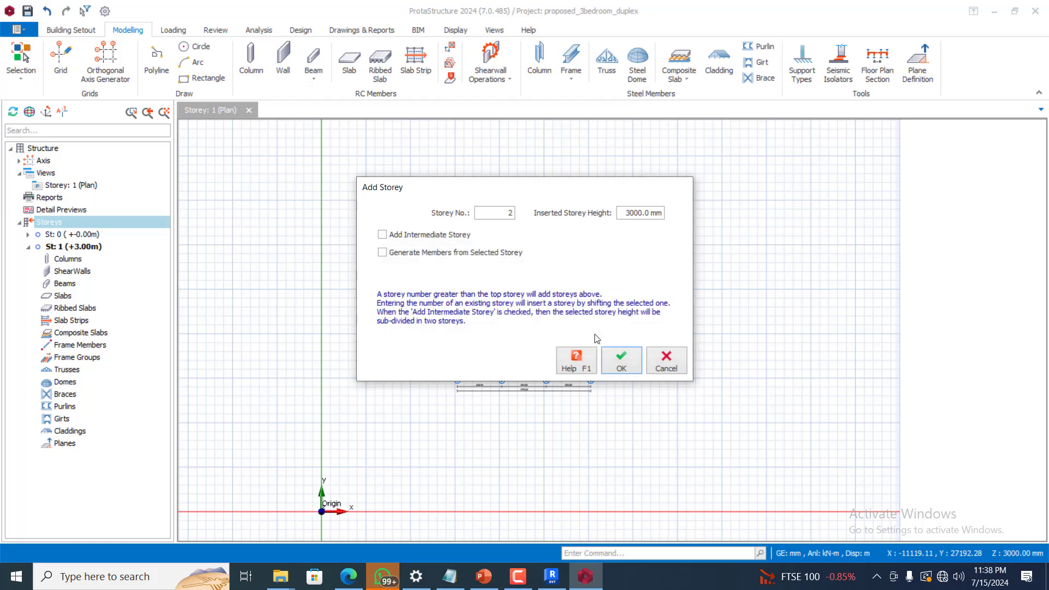
{"action": "left_click", "coordinate": [619, 360]}
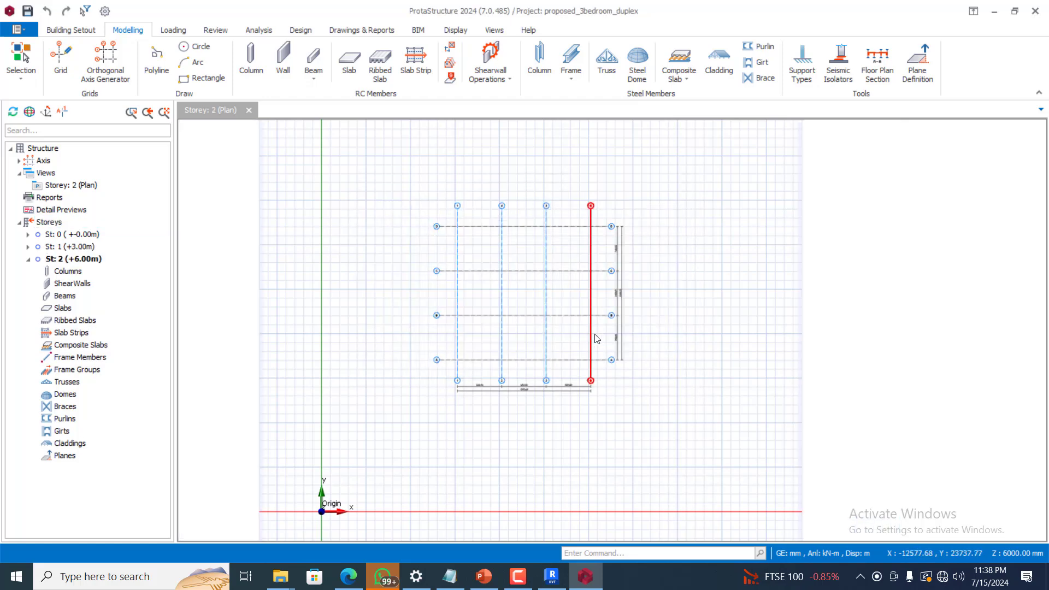
- Make storey 1 the active storey and show its plan
{"action": "left_click", "coordinate": [62, 247]}
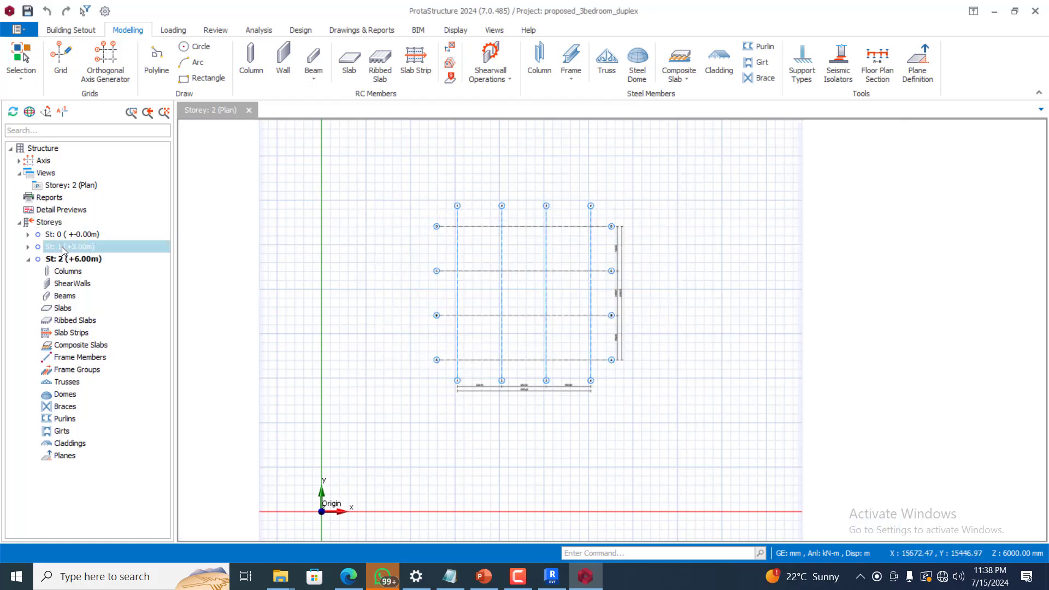
{"action": "left_click", "coordinate": [343, 201]}
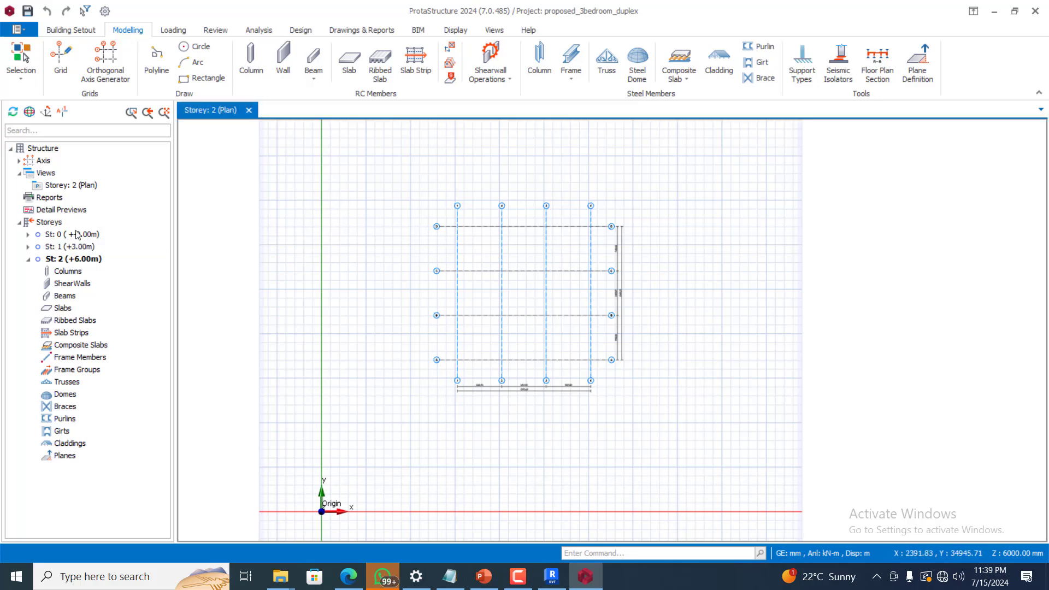
{"action": "double_click", "coordinate": [76, 247]}
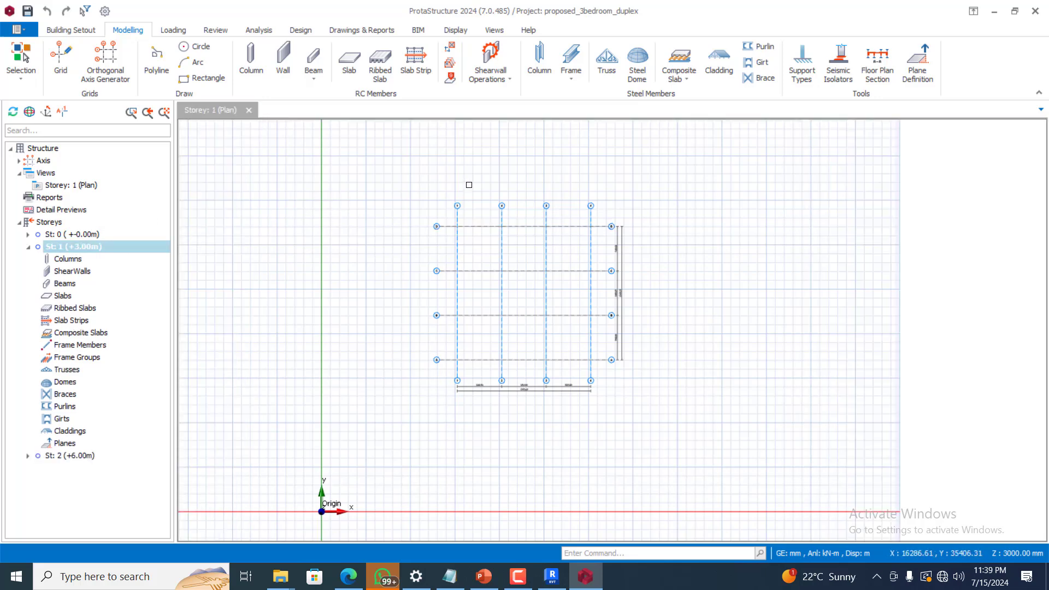
{"action": "scroll", "coordinate": [594, 256], "scroll_direction": "up", "scroll_amount": 3}
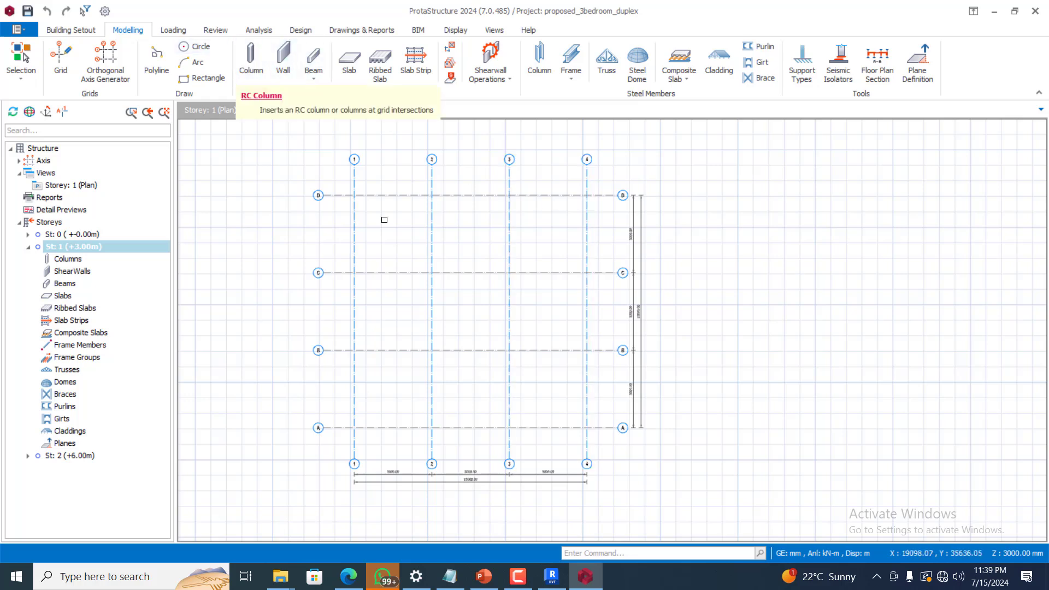
- Insert RC columns with b1 and b2 set to 230 mm at all intersections of axes A–D and 1–4
{"action": "left_click", "coordinate": [250, 60]}
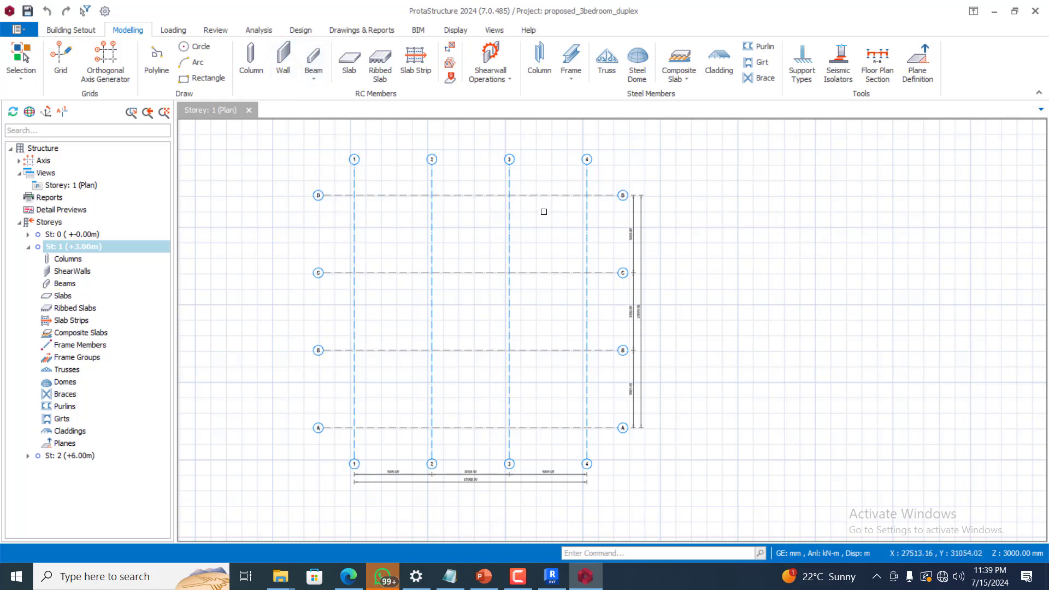
{"action": "left_click", "coordinate": [253, 52]}
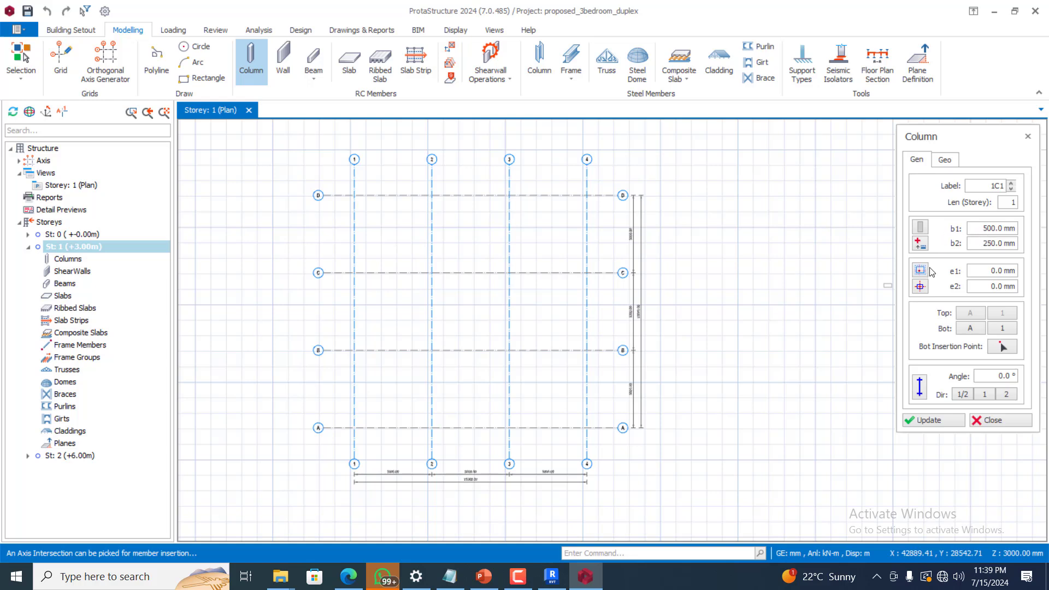
{"action": "double_click", "coordinate": [981, 229]}
{"action": "type", "text": "230"}
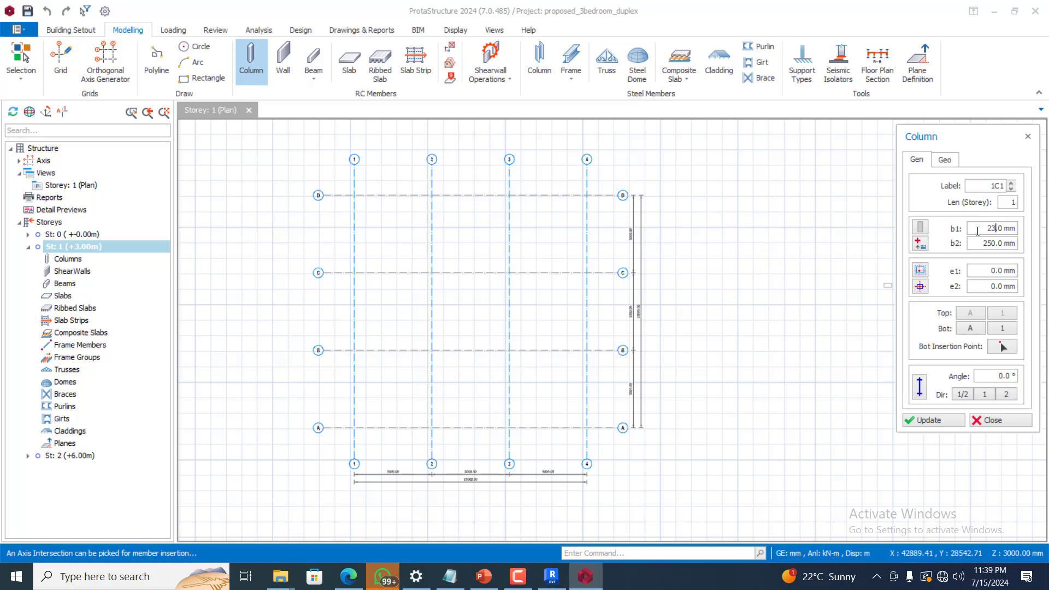
{"action": "double_click", "coordinate": [976, 245]}
{"action": "type", "text": "23"}
{"action": "left_click", "coordinate": [945, 161]}
{"action": "left_click", "coordinate": [917, 159]}
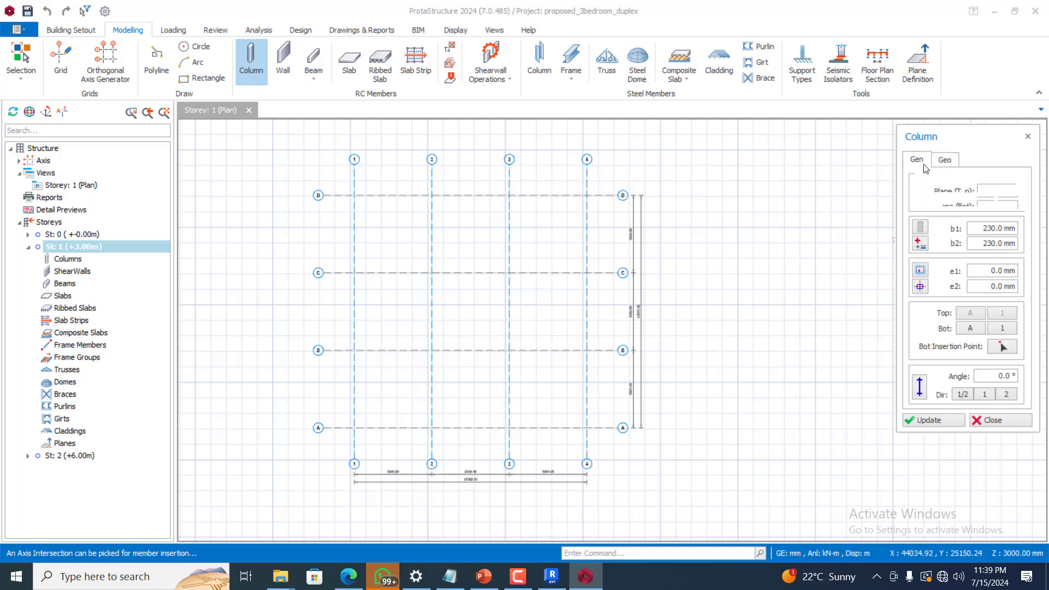
{"action": "left_click_drag", "start_coordinate": [336, 185], "coordinate": [596, 445]}
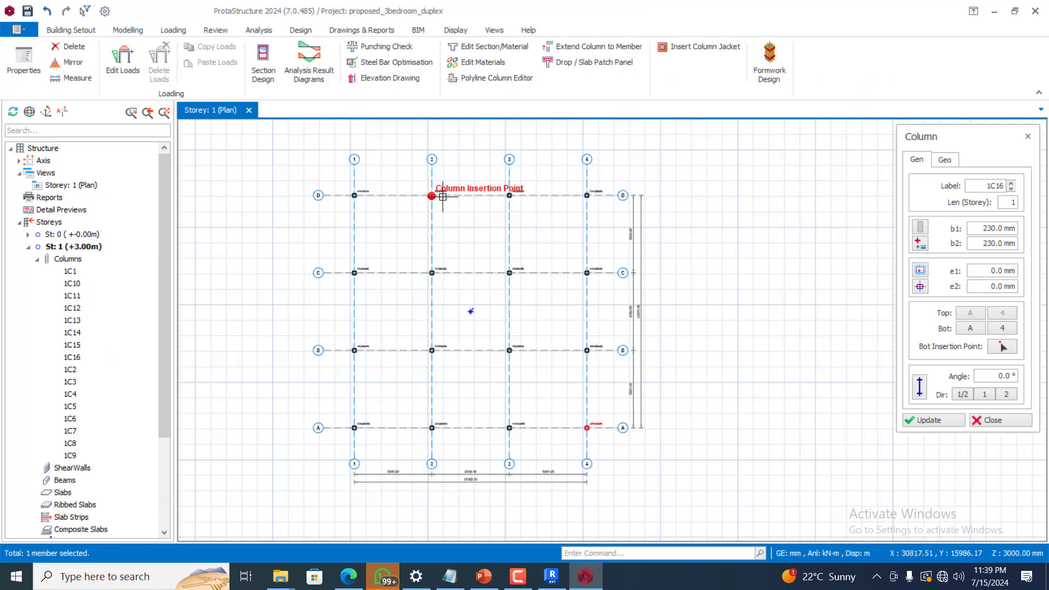
- Examine the inserted columns and their section labels across the storey 1 grid
{"action": "scroll", "coordinate": [355, 186], "scroll_direction": "up", "scroll_amount": 5}
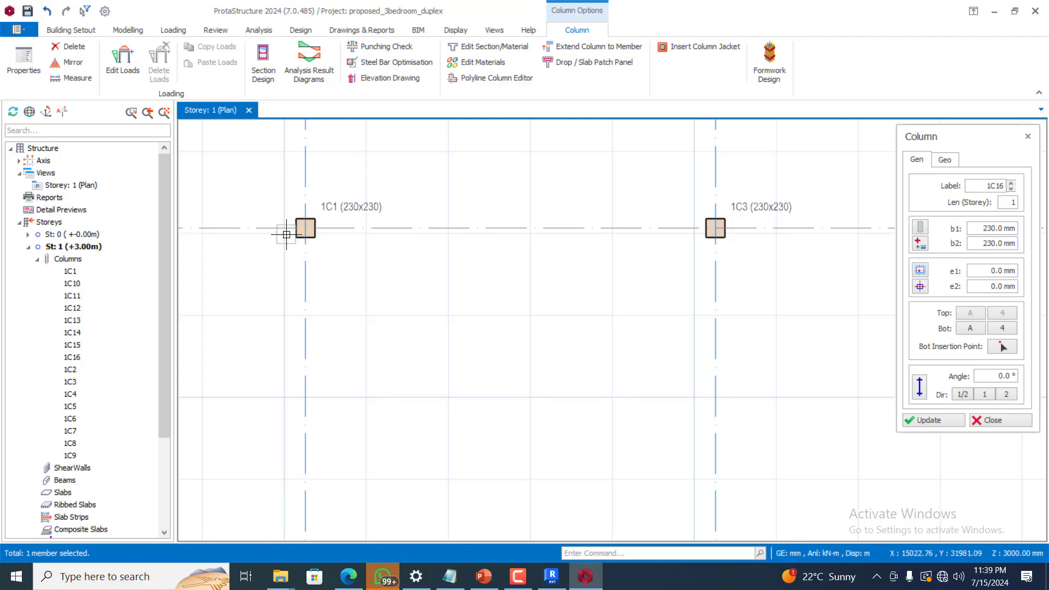
{"action": "scroll", "coordinate": [293, 226], "scroll_direction": "down", "scroll_amount": 3}
{"action": "scroll", "coordinate": [293, 196], "scroll_direction": "down", "scroll_amount": 5}
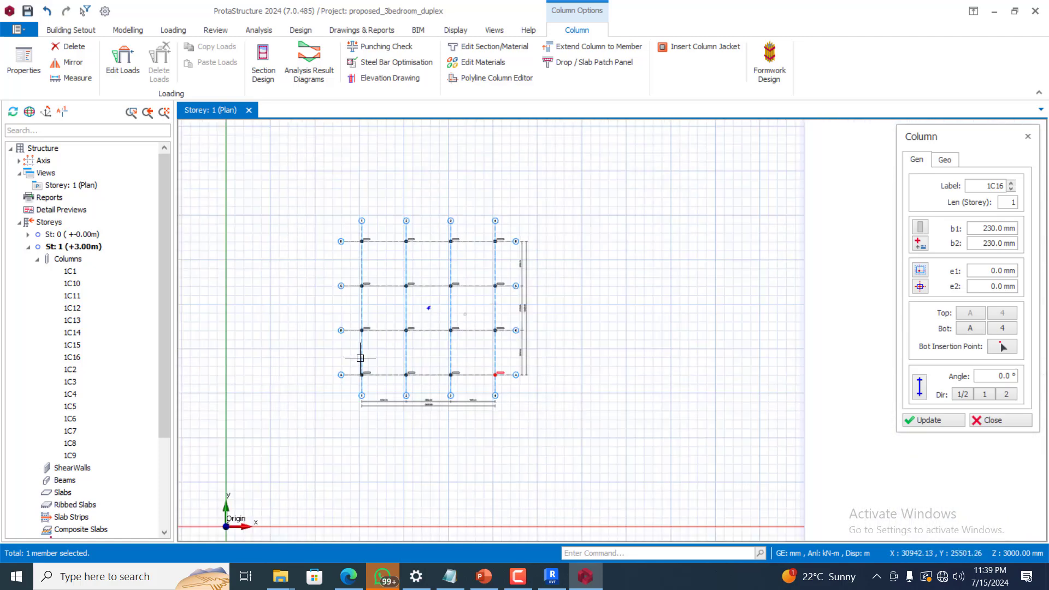
{"action": "scroll", "coordinate": [380, 321], "scroll_direction": "up", "scroll_amount": 2}
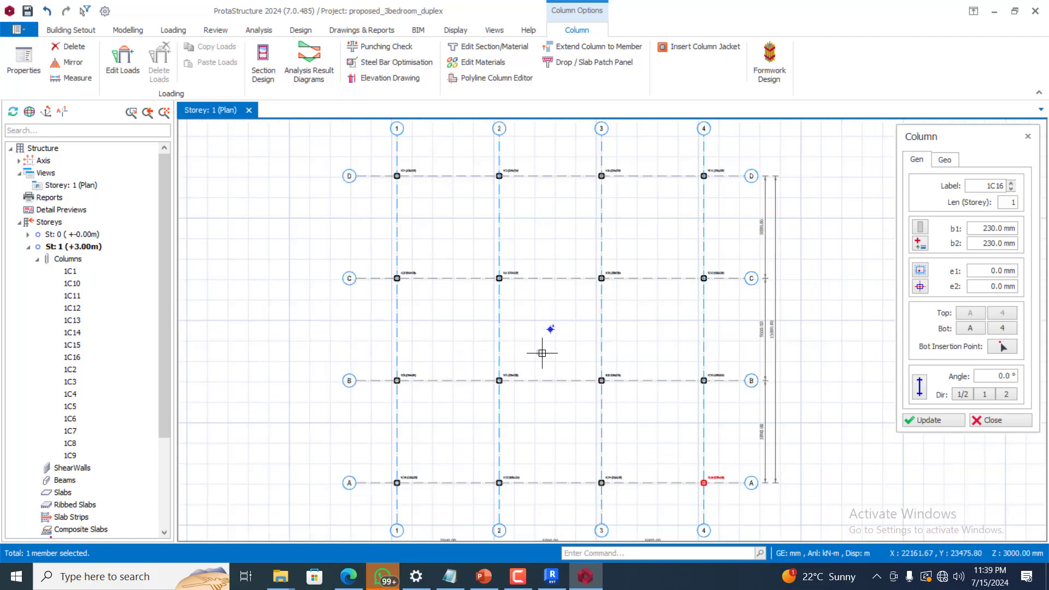
{"action": "scroll", "coordinate": [546, 340], "scroll_direction": "down", "scroll_amount": 2}
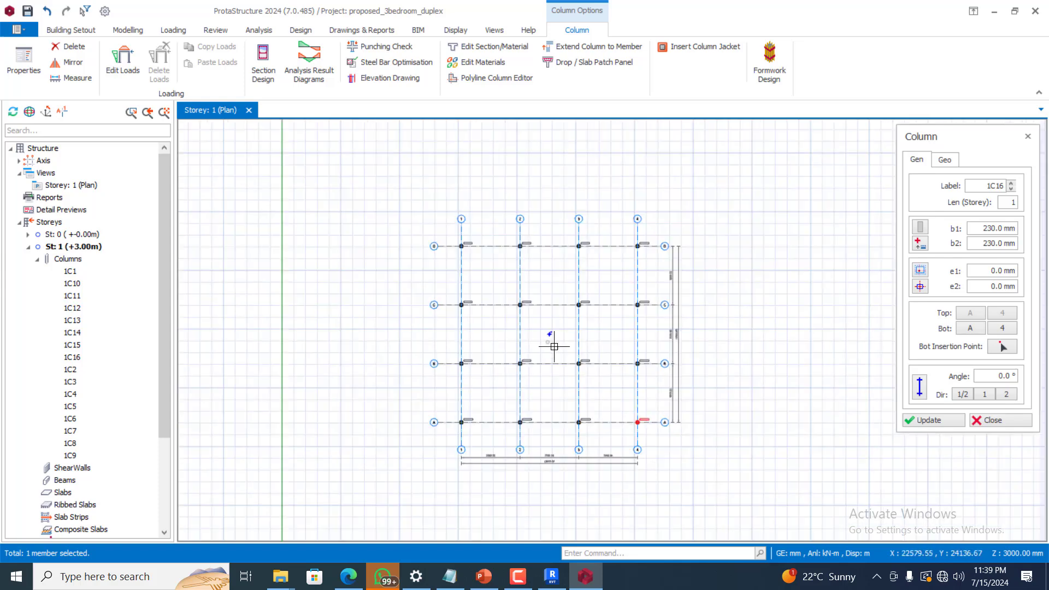
{"action": "scroll", "coordinate": [589, 324], "scroll_direction": "up", "scroll_amount": 1}
{"action": "scroll", "coordinate": [589, 323], "scroll_direction": "up", "scroll_amount": 1}
{"action": "scroll", "coordinate": [705, 122], "scroll_direction": "up", "scroll_amount": 1}
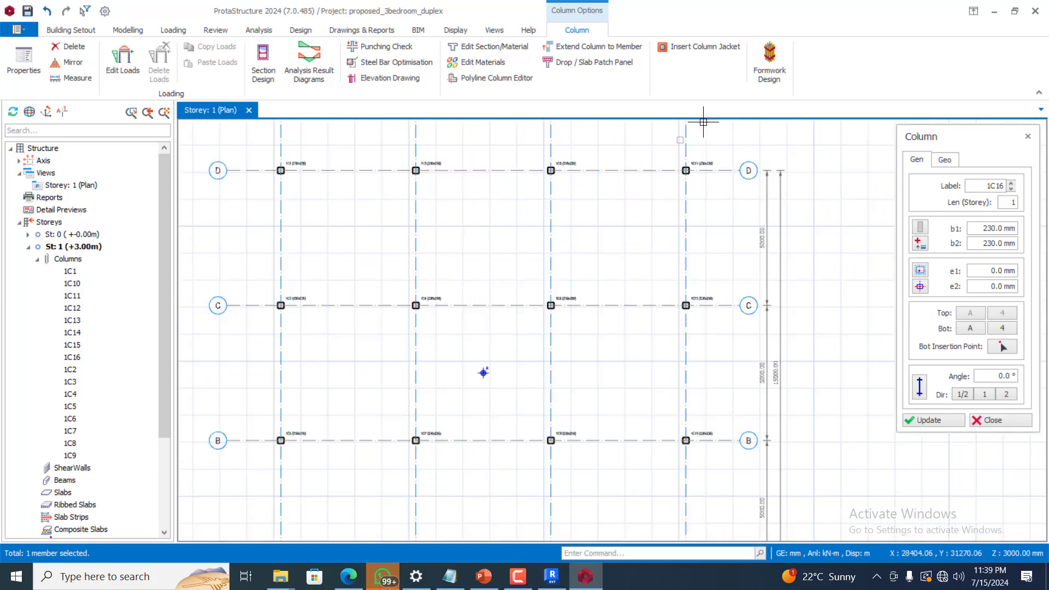
{"action": "scroll", "coordinate": [703, 173], "scroll_direction": "up", "scroll_amount": 3}
{"action": "scroll", "coordinate": [703, 174], "scroll_direction": "down", "scroll_amount": 3}
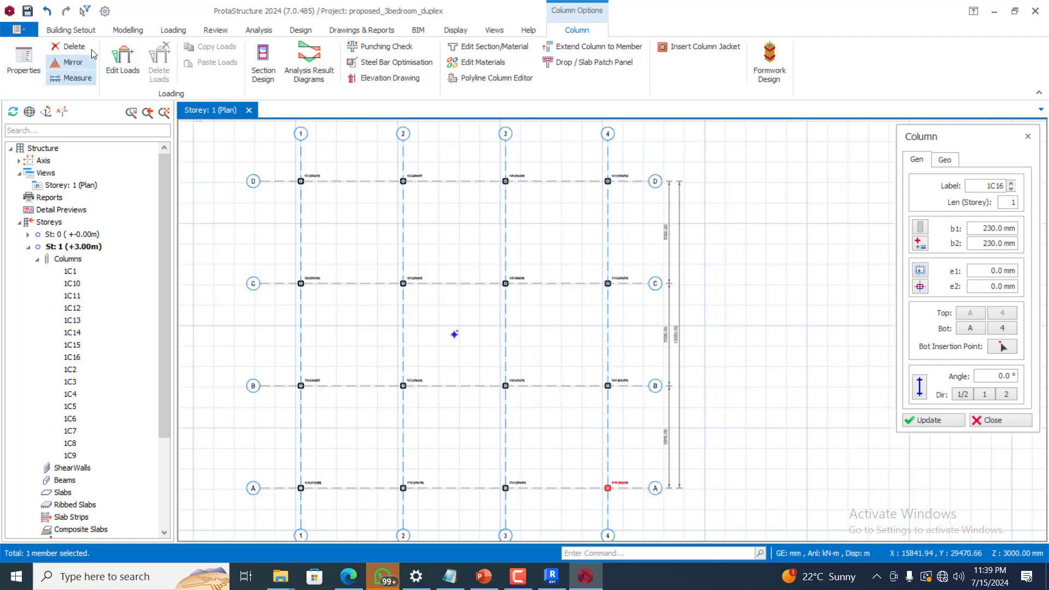
- Close the column properties to end RC column insertion
{"action": "left_click", "coordinate": [79, 30]}
{"action": "left_click", "coordinate": [127, 31]}
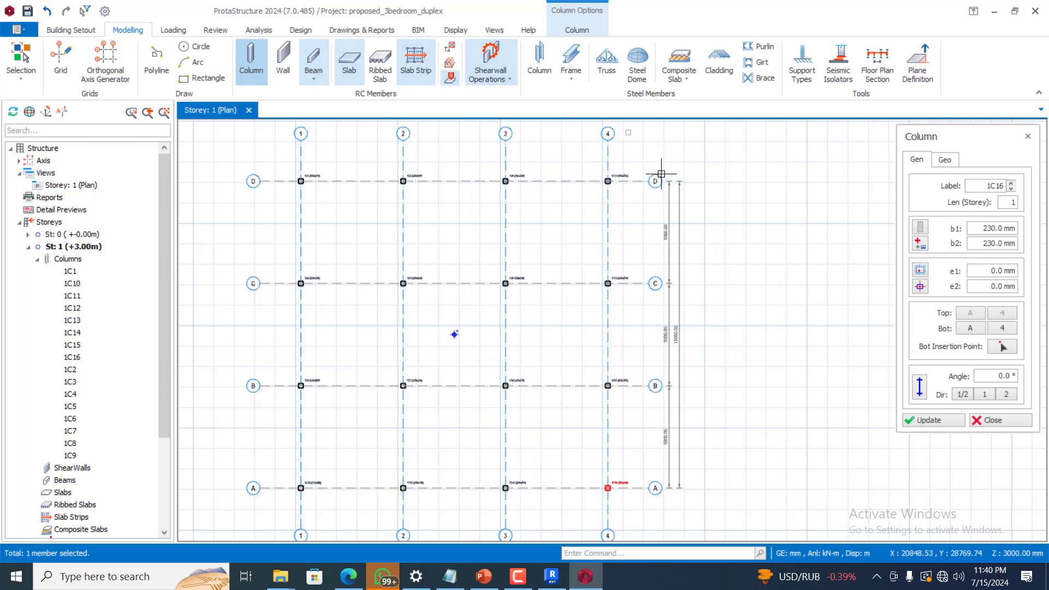
{"action": "left_click", "coordinate": [316, 61]}
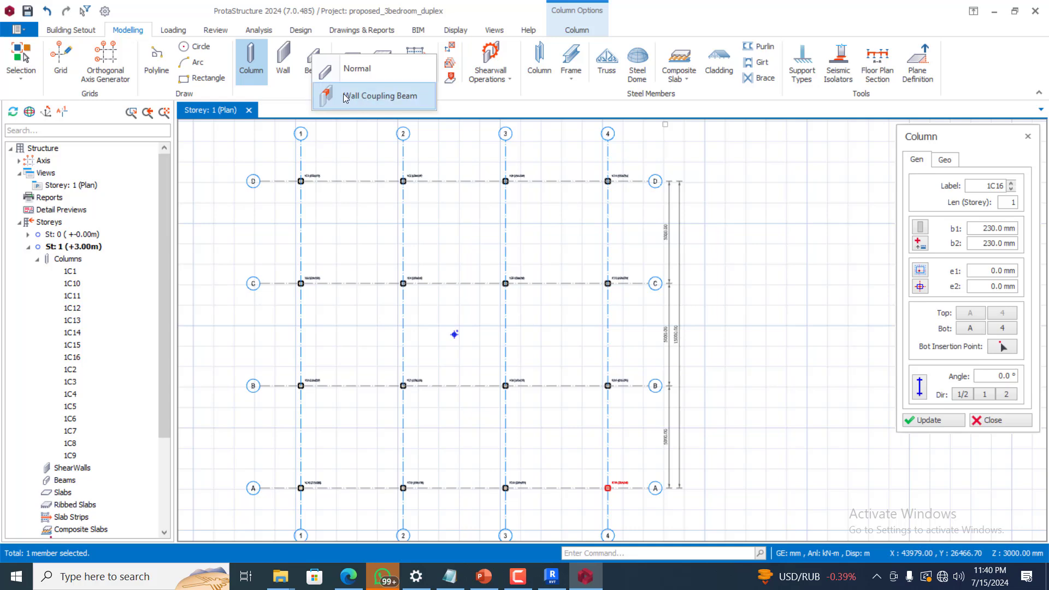
{"action": "left_click", "coordinate": [295, 98]}
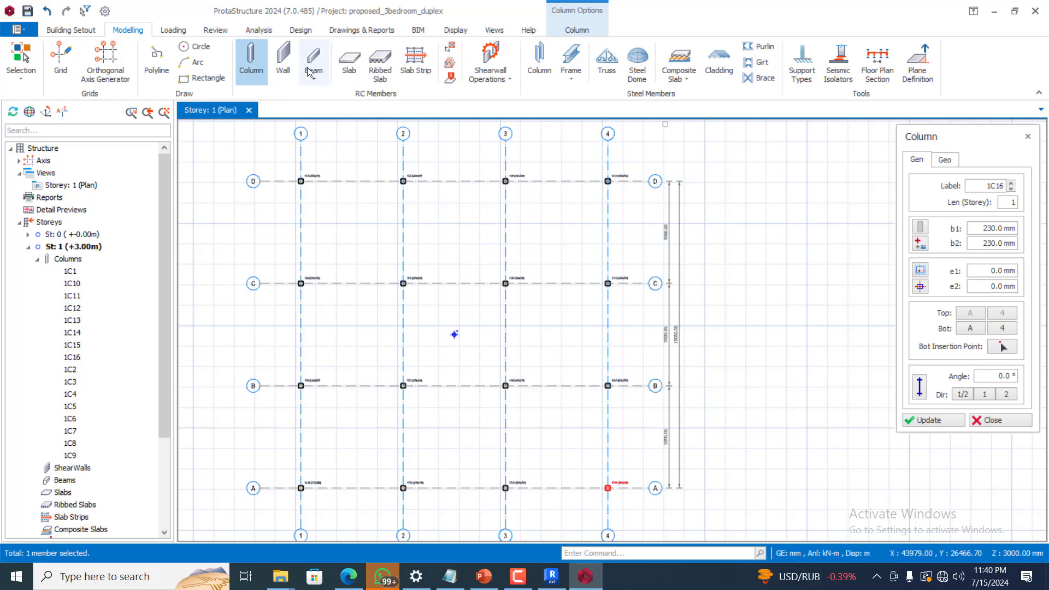
{"action": "left_click", "coordinate": [316, 58]}
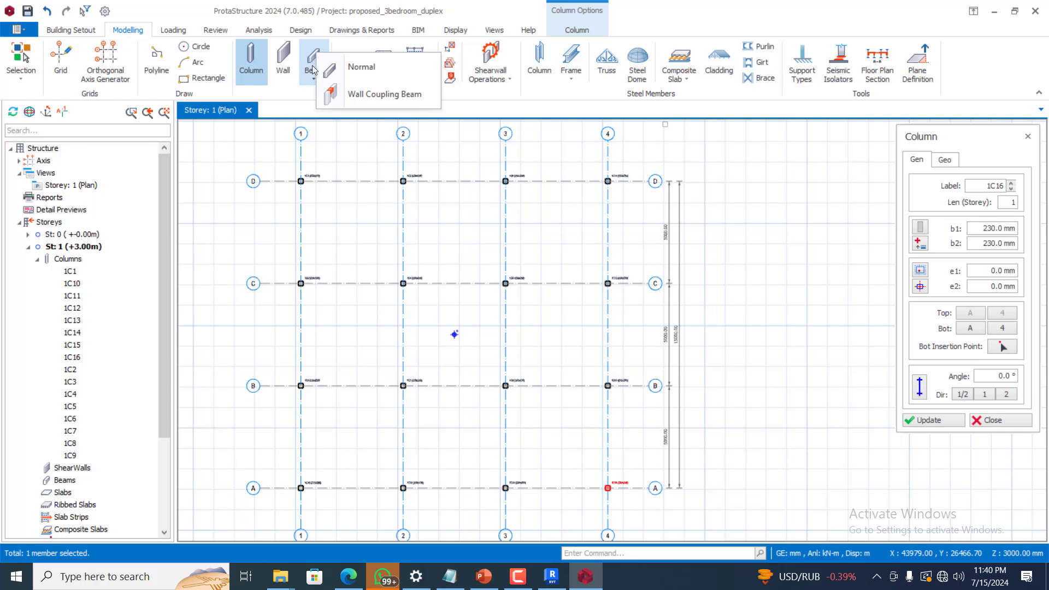
{"action": "left_click", "coordinate": [312, 67]}
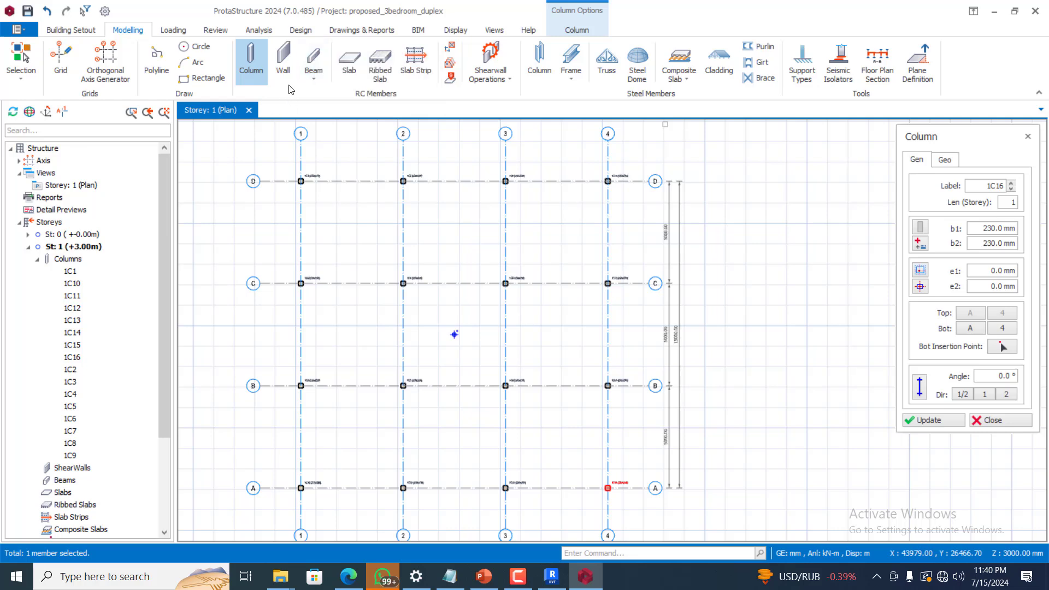
{"action": "left_click", "coordinate": [316, 55]}
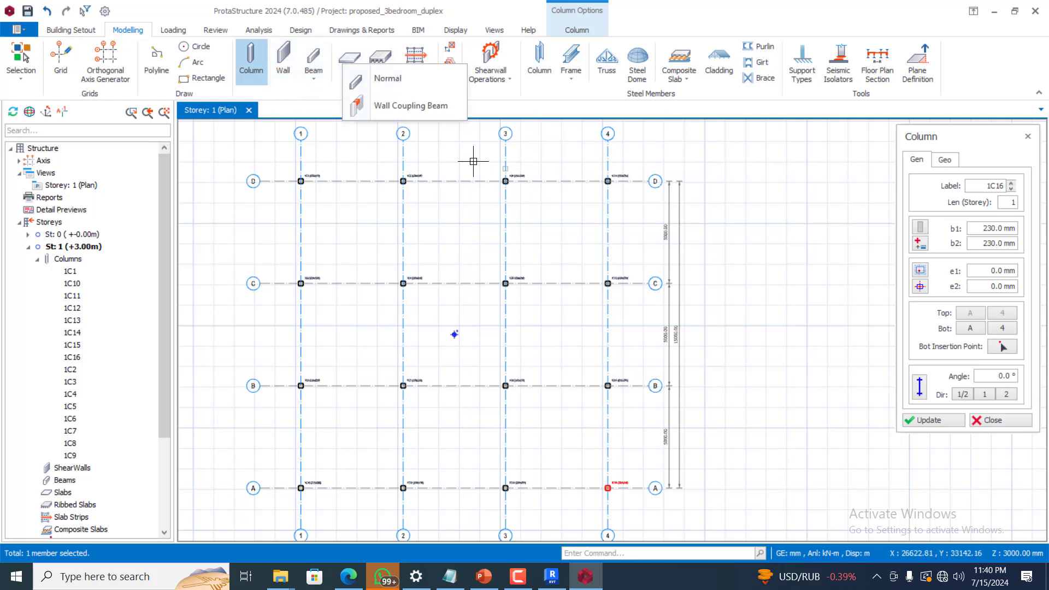
{"action": "left_click", "coordinate": [1028, 136]}
{"action": "left_click", "coordinate": [1027, 136]}
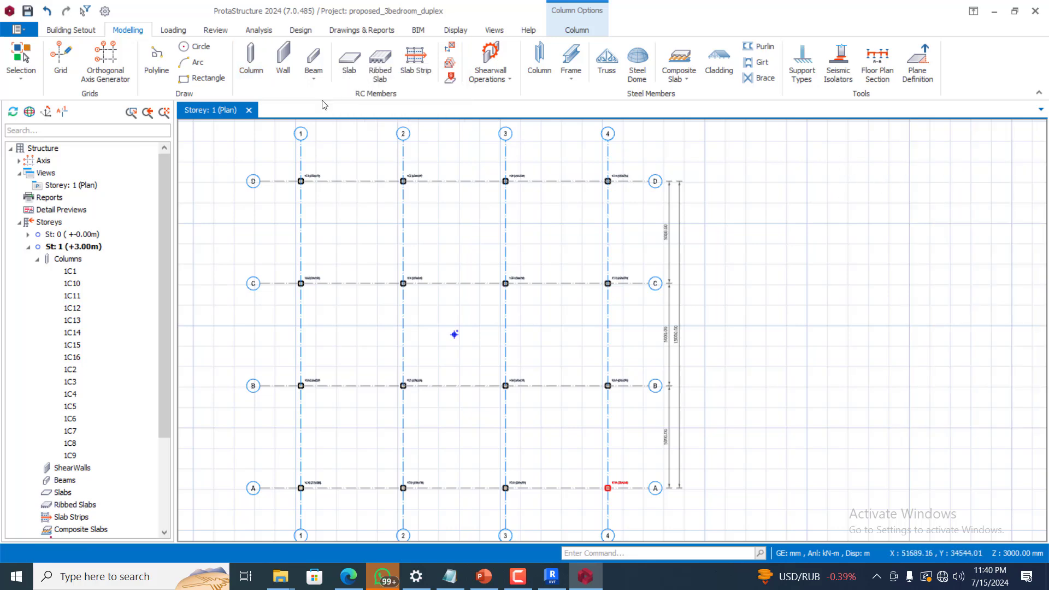
- Insert normal RC beams with b 230 mm and h 450 mm between all columns on axes A–D and 1–4 of storey 1
{"action": "left_click", "coordinate": [315, 57]}
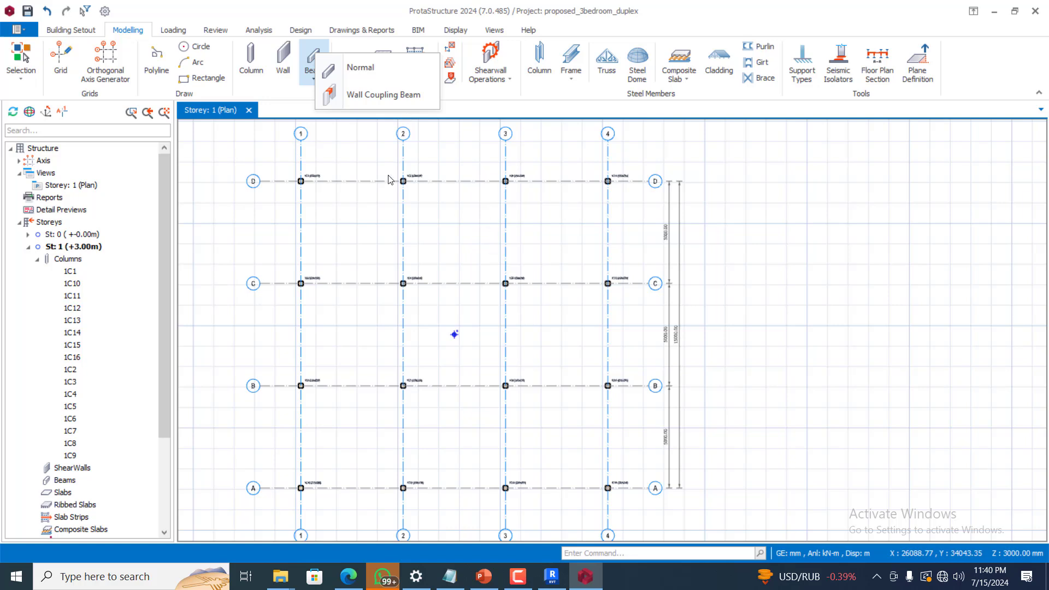
{"action": "left_click", "coordinate": [374, 74]}
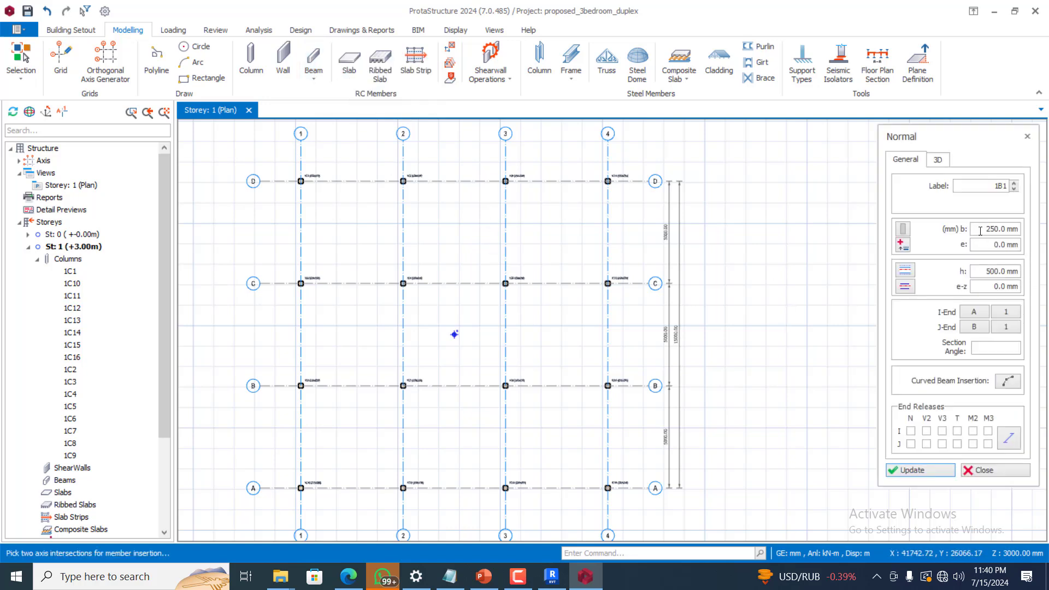
{"action": "double_click", "coordinate": [983, 230]}
{"action": "type", "text": "23"}
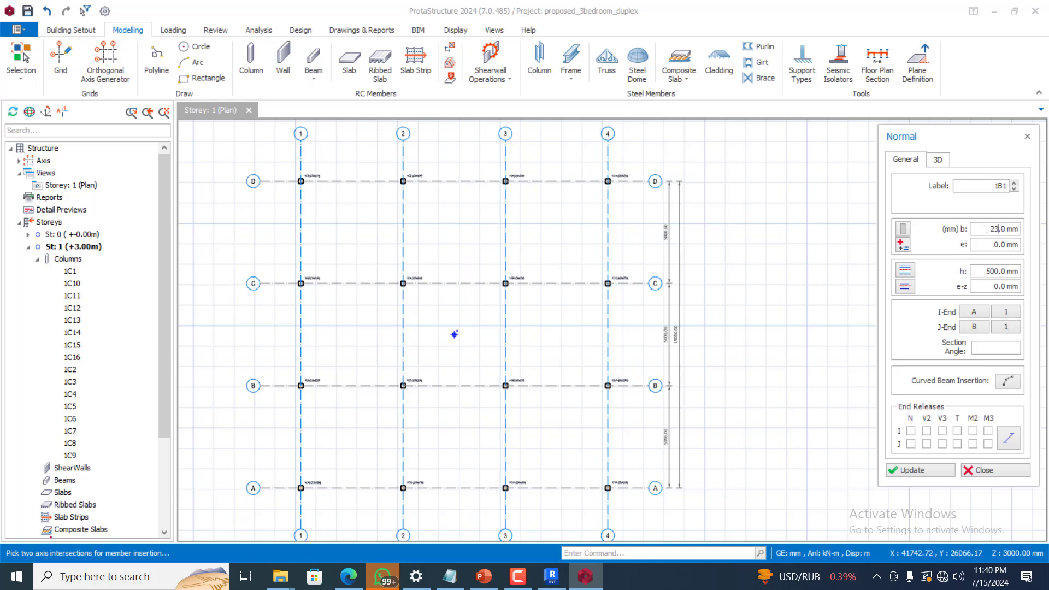
{"action": "double_click", "coordinate": [985, 271]}
{"action": "type", "text": "45"}
{"action": "left_click_drag", "start_coordinate": [288, 170], "coordinate": [645, 399]}
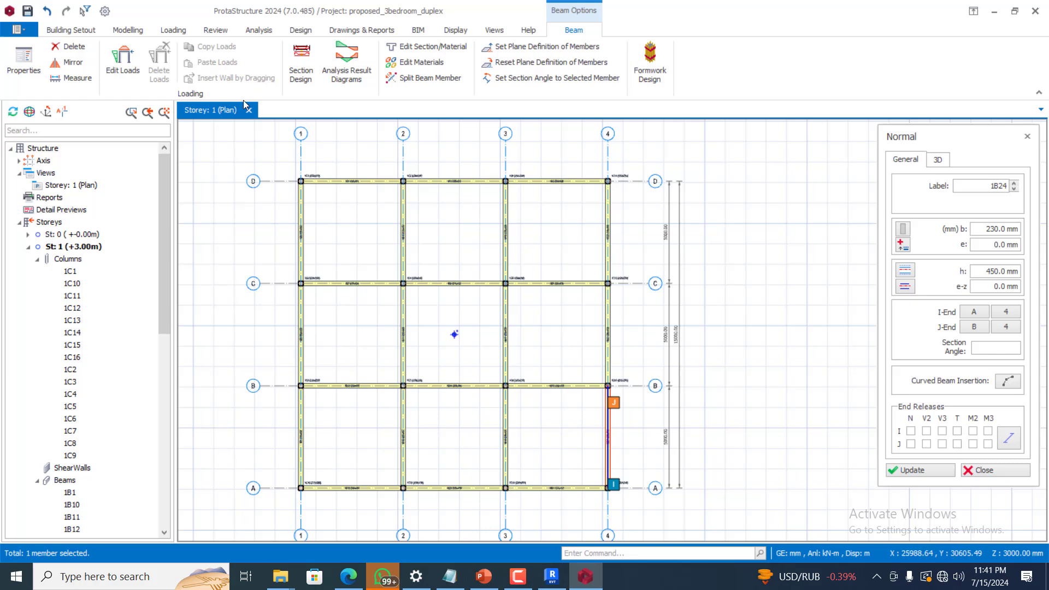
{"action": "left_click", "coordinate": [1027, 137]}
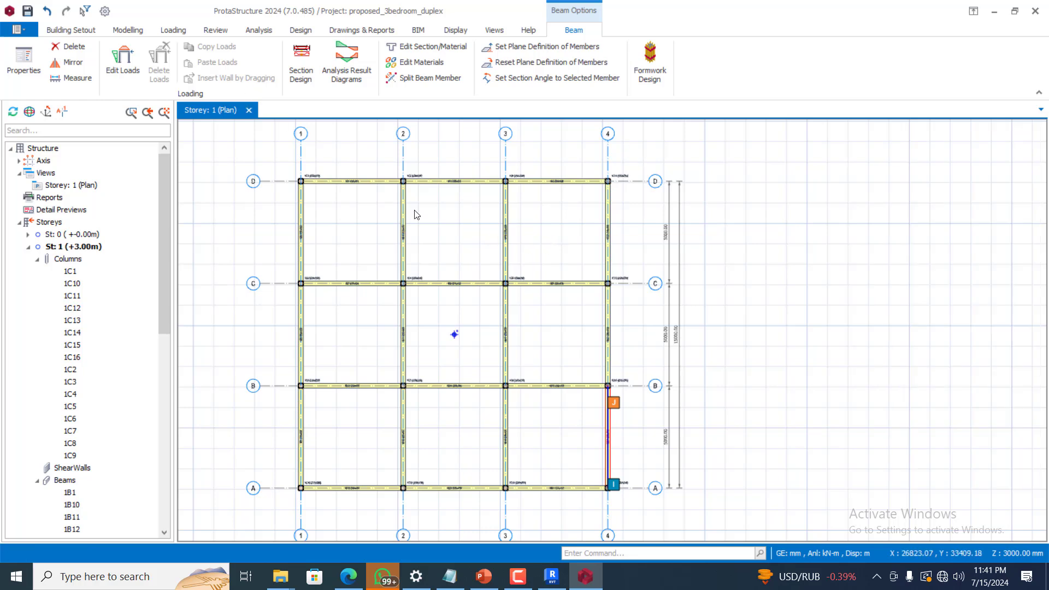
- Create a 3D physical model view and tile it vertically beside the storey 1 plan, with the whole frame visible in both
{"action": "right_click", "coordinate": [49, 175]}
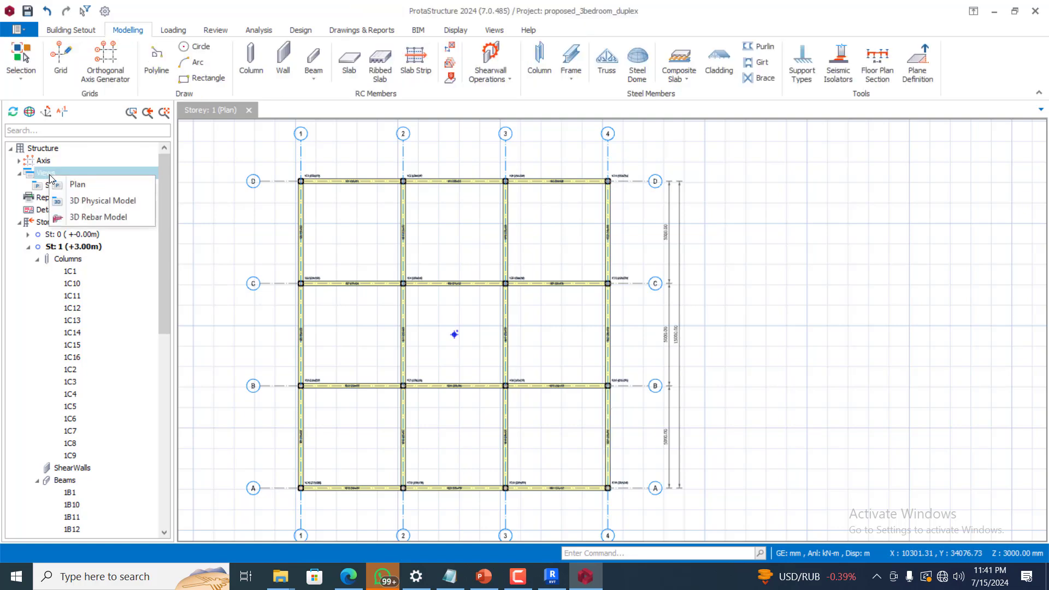
{"action": "left_click", "coordinate": [88, 202]}
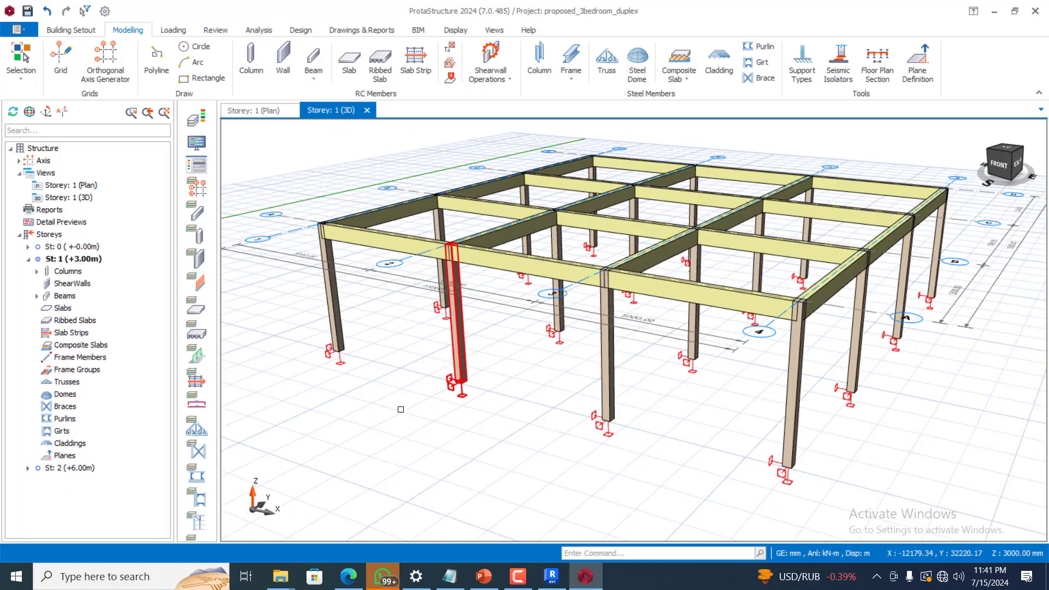
{"action": "left_click", "coordinate": [493, 30]}
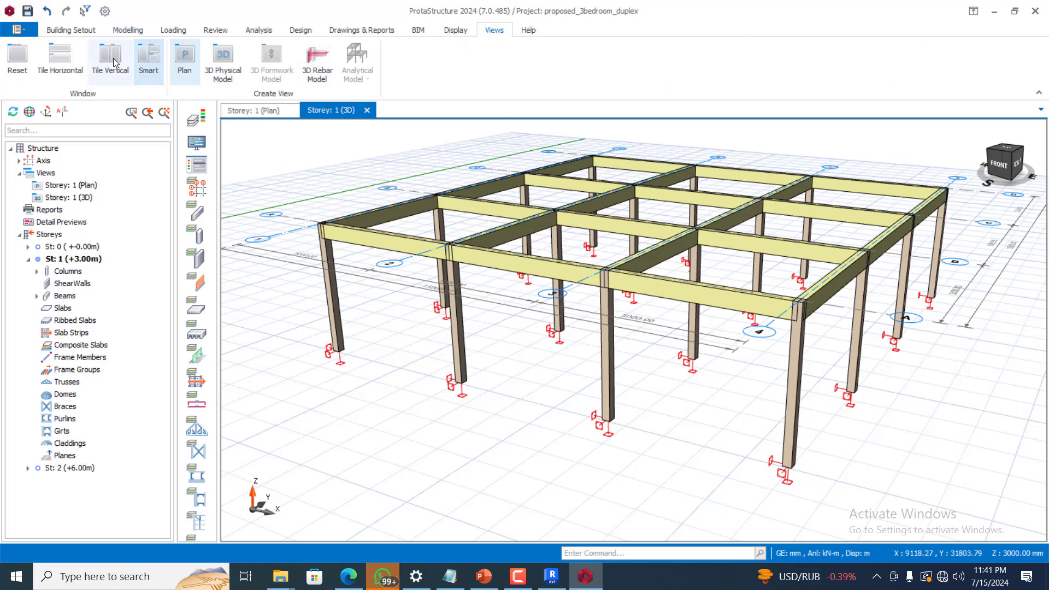
{"action": "left_click", "coordinate": [111, 57]}
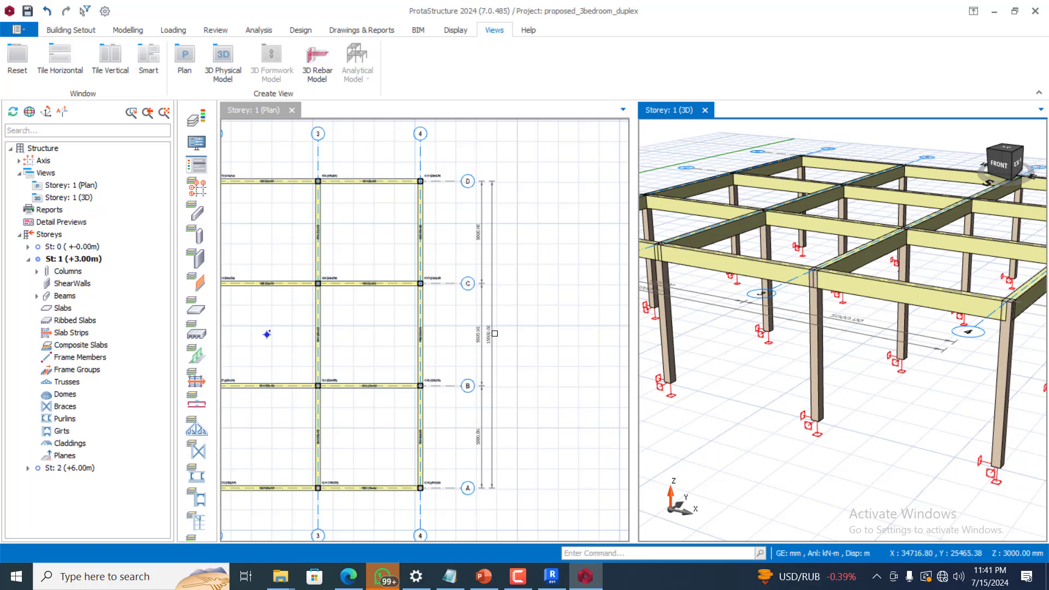
{"action": "scroll", "coordinate": [566, 286], "scroll_direction": "down", "scroll_amount": 2}
{"action": "scroll", "coordinate": [432, 357], "scroll_direction": "up", "scroll_amount": 1}
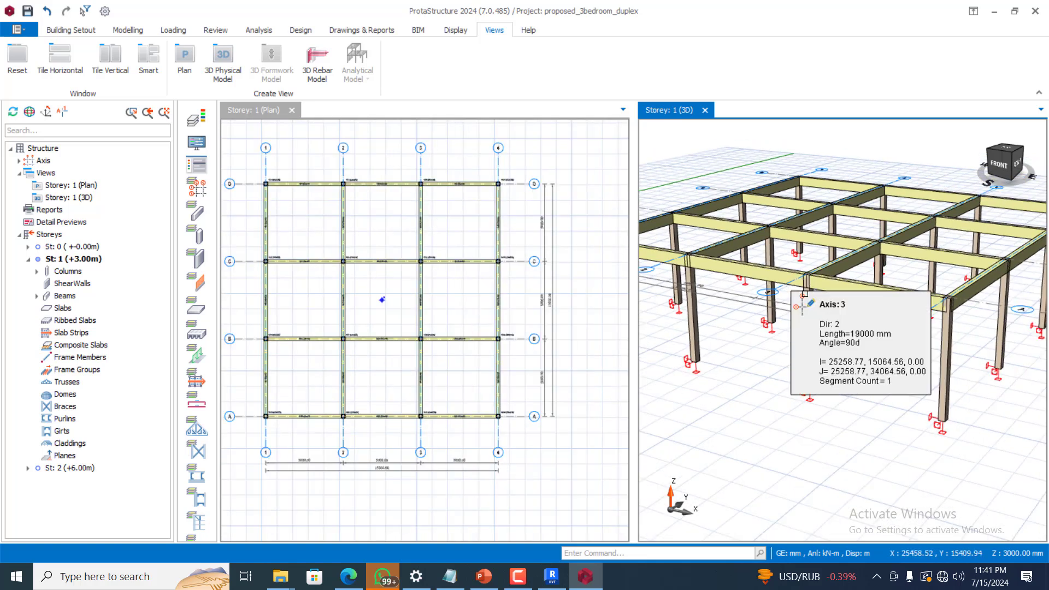
{"action": "scroll", "coordinate": [809, 300], "scroll_direction": "down", "scroll_amount": 3}
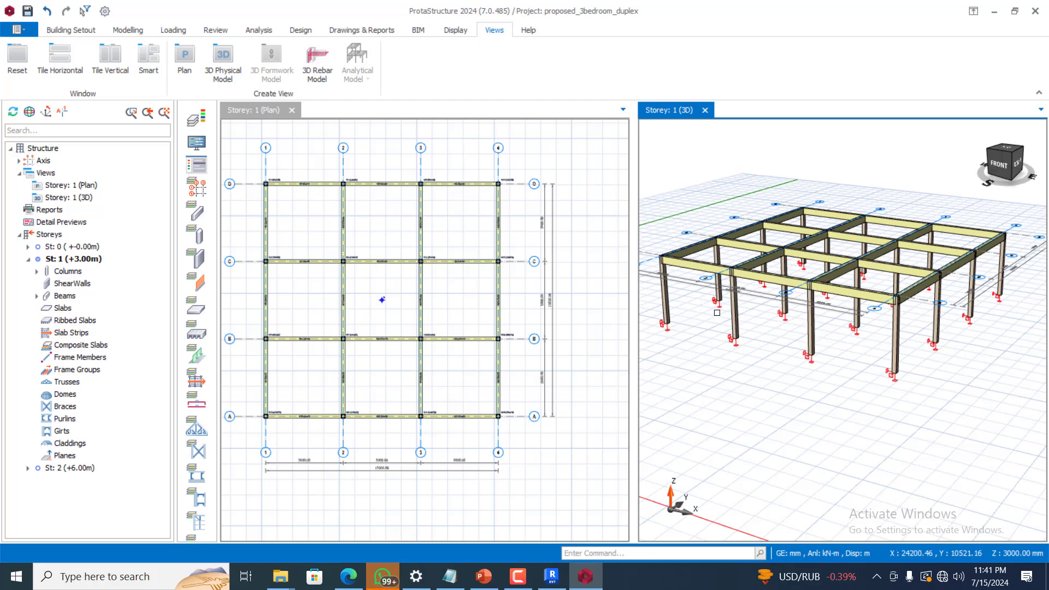
{"action": "scroll", "coordinate": [716, 312], "scroll_direction": "down", "scroll_amount": 1}
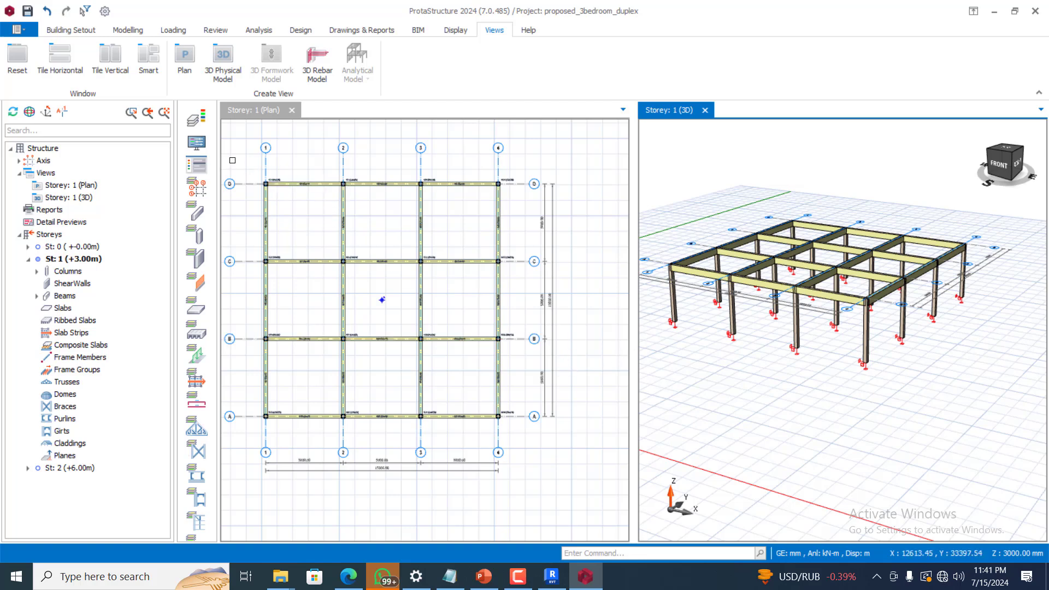
- Generate all storey 1 columns and beams to storey 2 (+6.00m), using selected members only
{"action": "left_click_drag", "start_coordinate": [232, 157], "coordinate": [520, 431]}
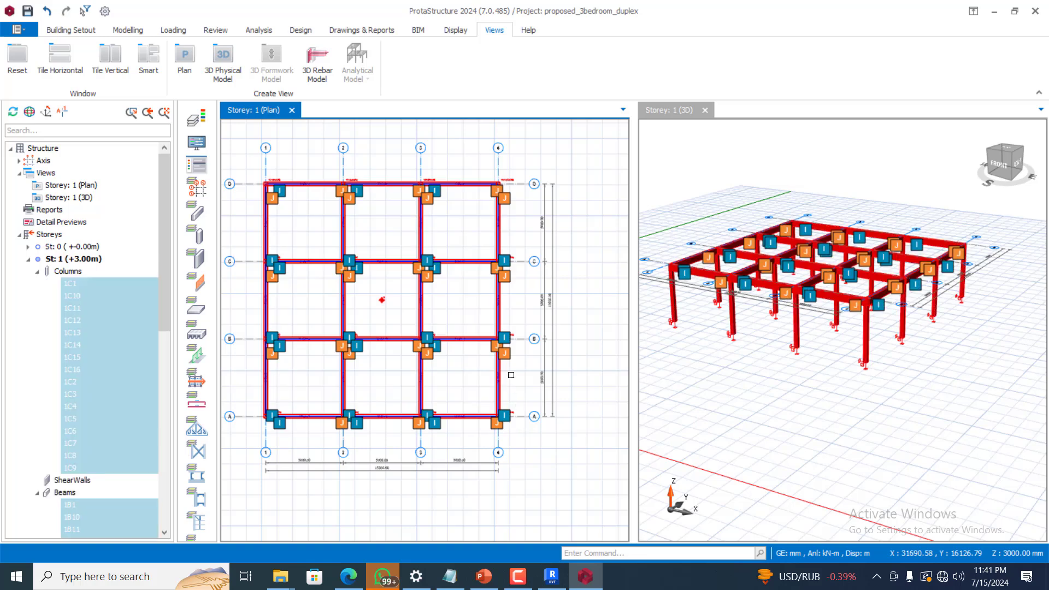
{"action": "right_click", "coordinate": [500, 307]}
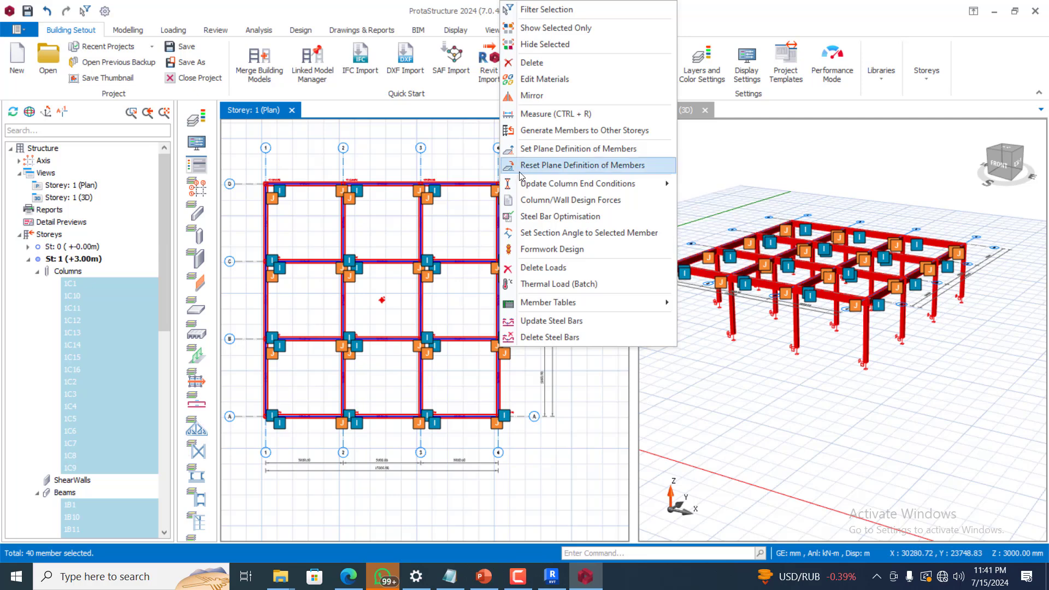
{"action": "left_click", "coordinate": [589, 131]}
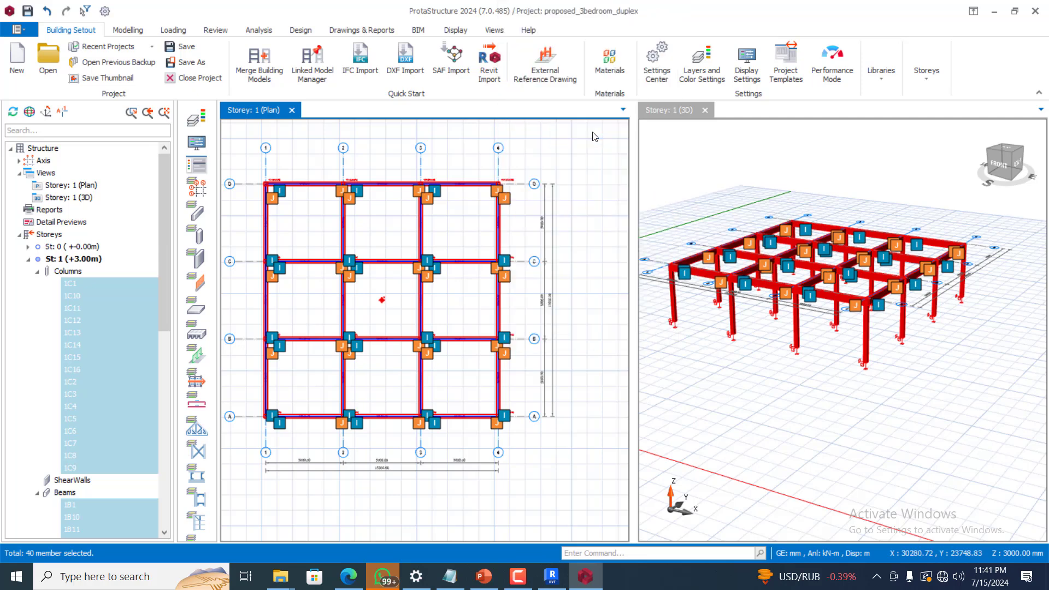
{"action": "left_click", "coordinate": [561, 101]}
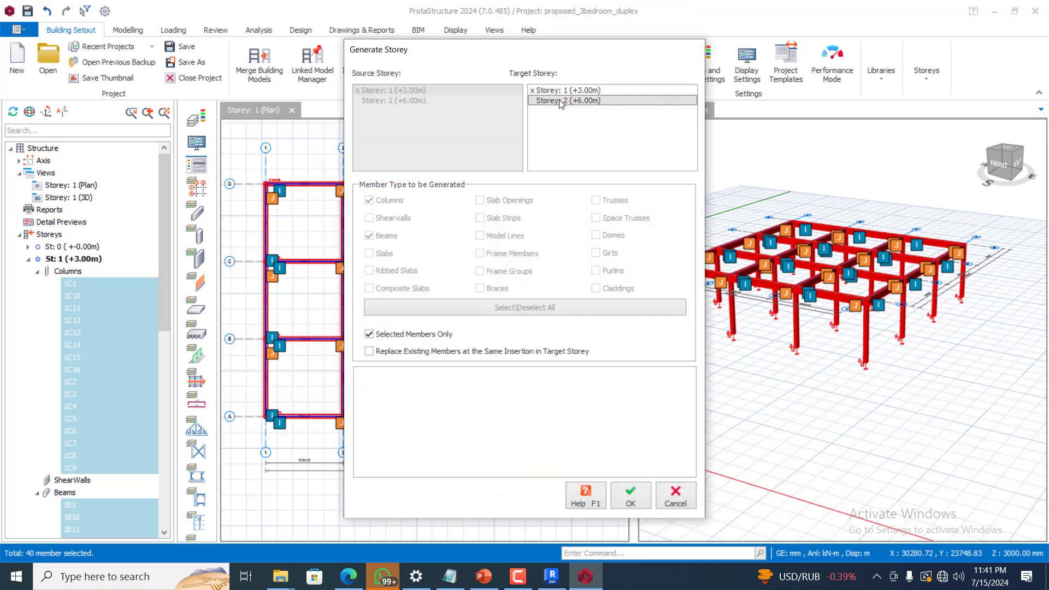
{"action": "left_click", "coordinate": [633, 495]}
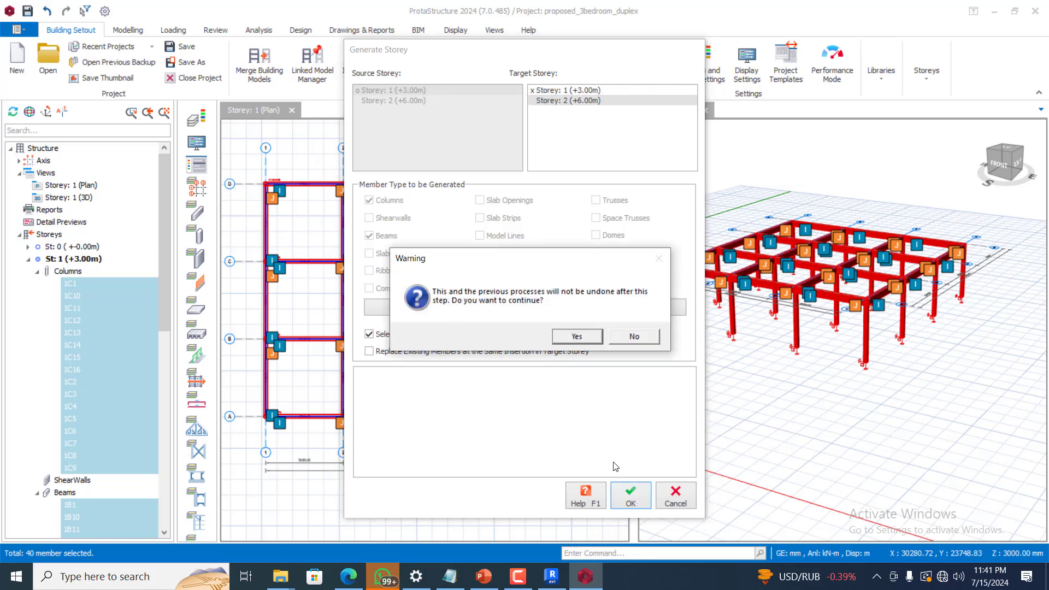
{"action": "left_click", "coordinate": [599, 338]}
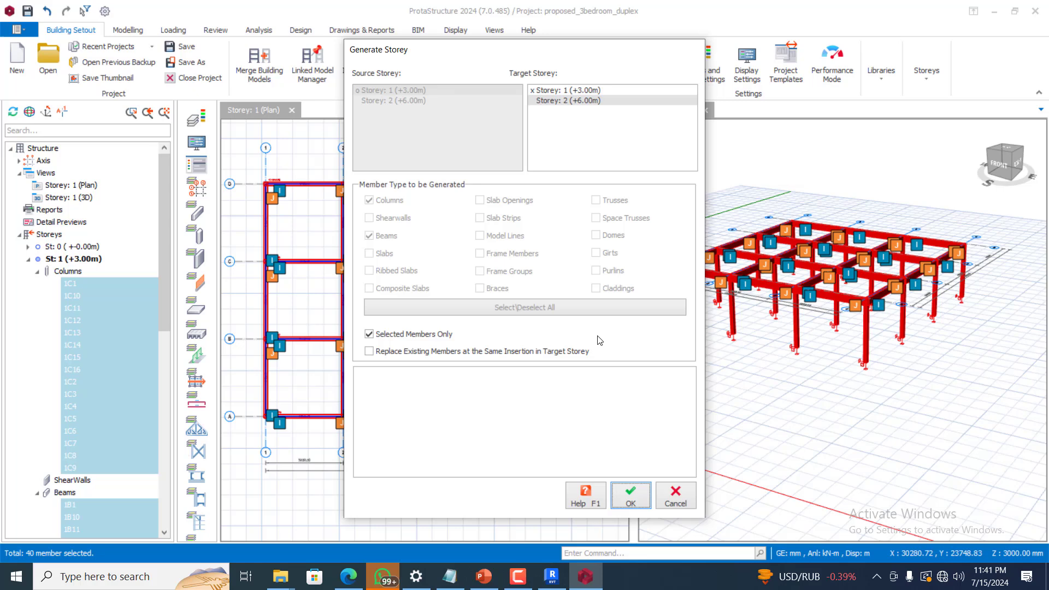
{"action": "left_click", "coordinate": [664, 490]}
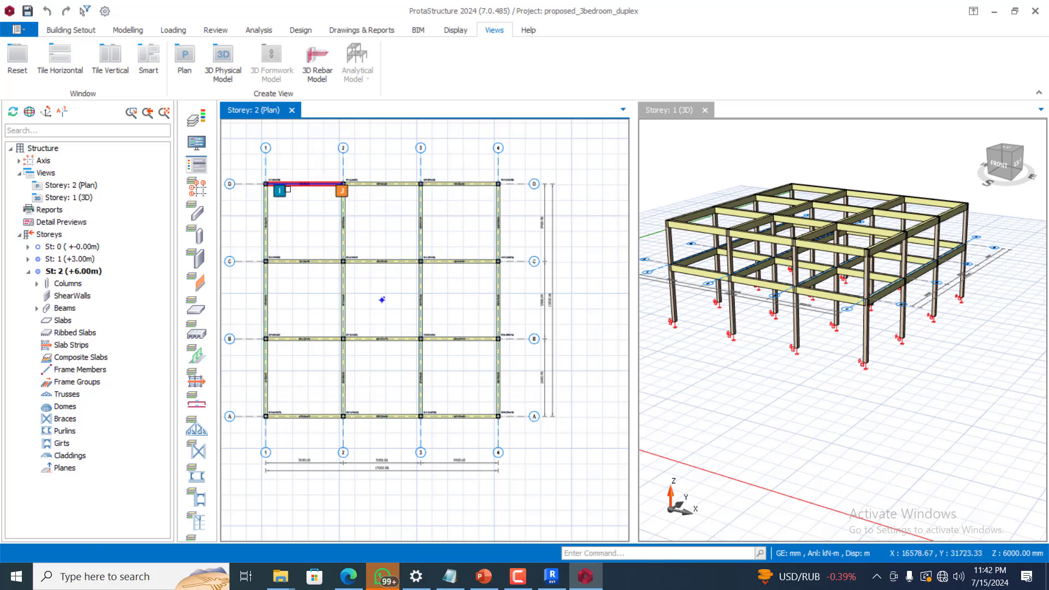
- Open the properties summary table for all storey 2 beams, 2B1 through 2B24
{"action": "scroll", "coordinate": [320, 181], "scroll_direction": "down", "scroll_amount": 1}
{"action": "scroll", "coordinate": [284, 198], "scroll_direction": "up", "scroll_amount": 1}
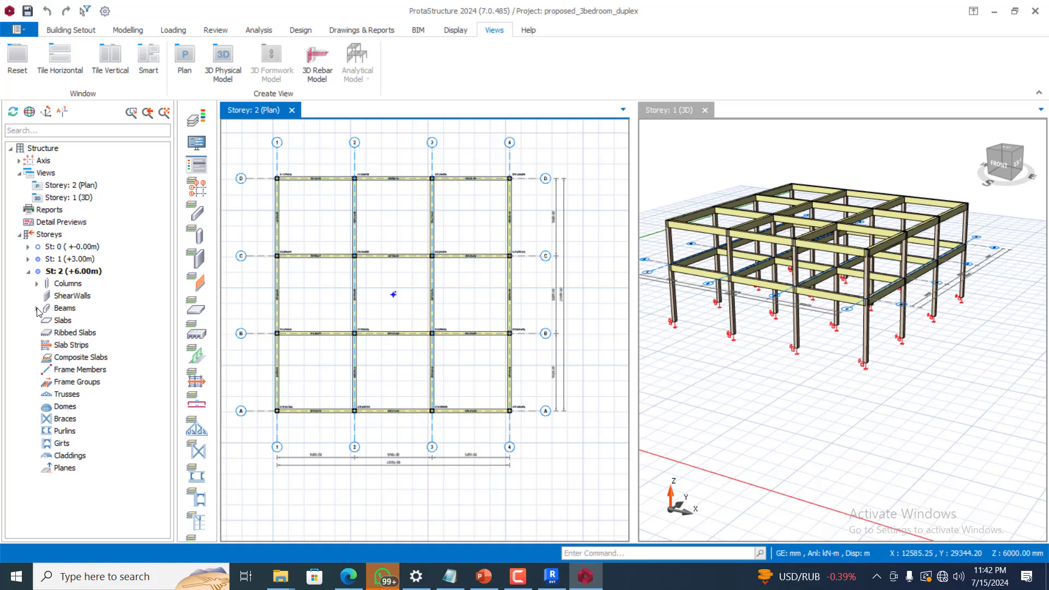
{"action": "left_click", "coordinate": [37, 309]}
{"action": "left_click", "coordinate": [71, 322]}
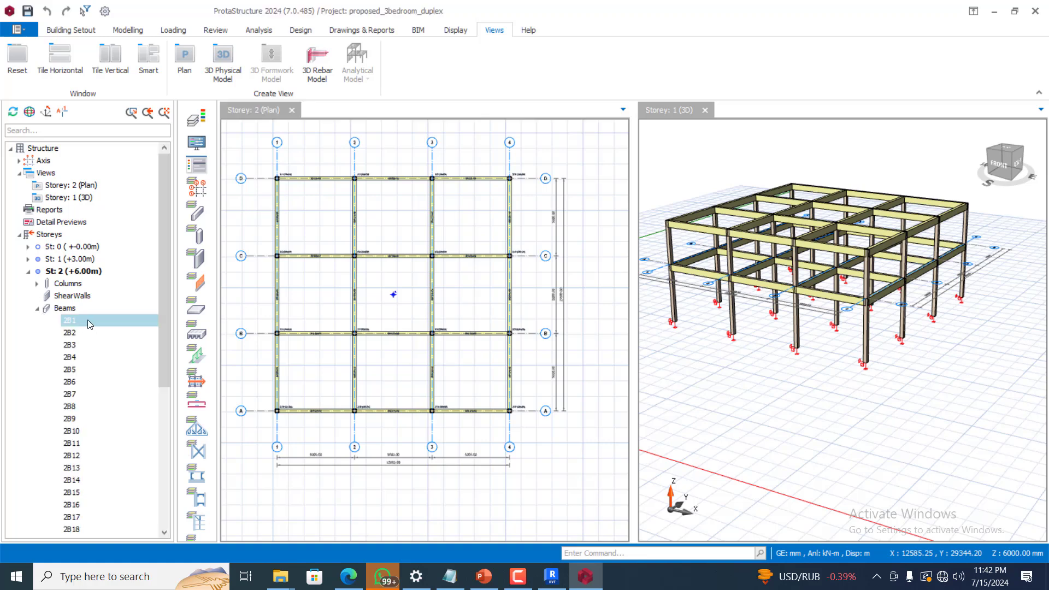
{"action": "scroll", "coordinate": [90, 451], "scroll_direction": "down", "scroll_amount": 4}
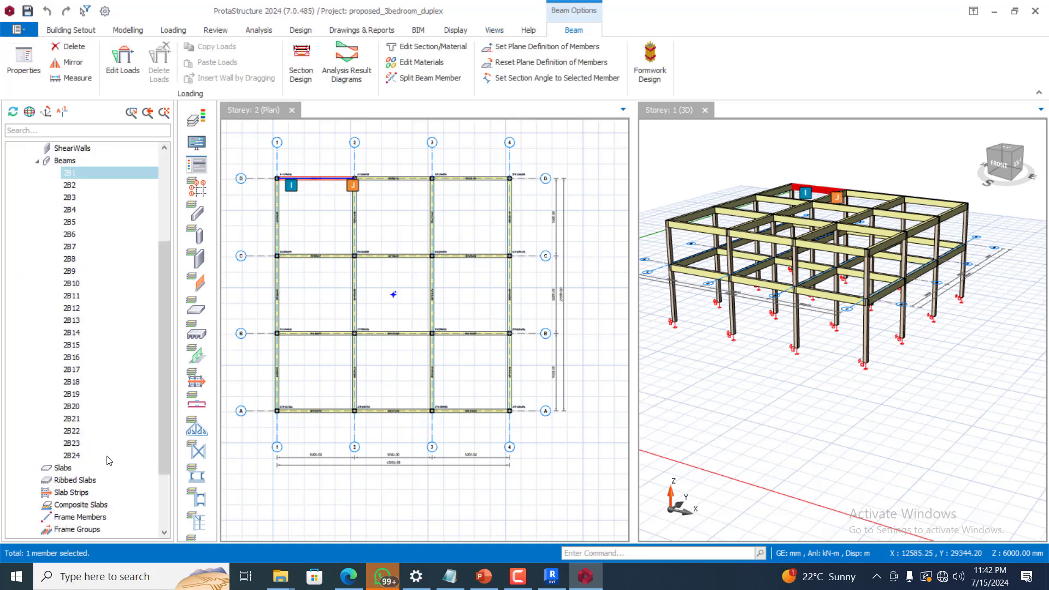
{"action": "left_click", "coordinate": [82, 456], "text": "shift"}
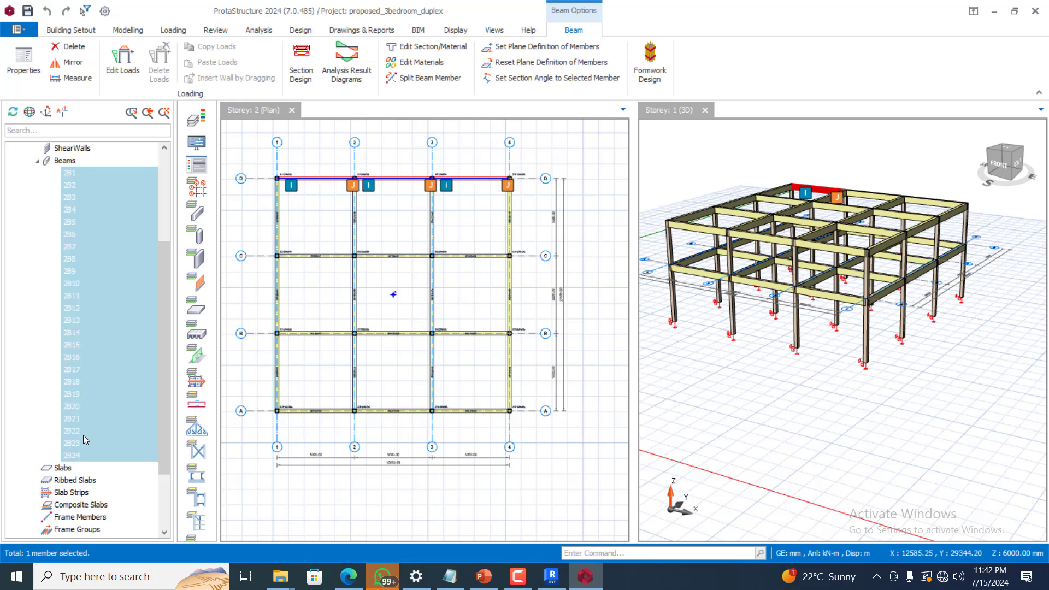
{"action": "right_click", "coordinate": [482, 179]}
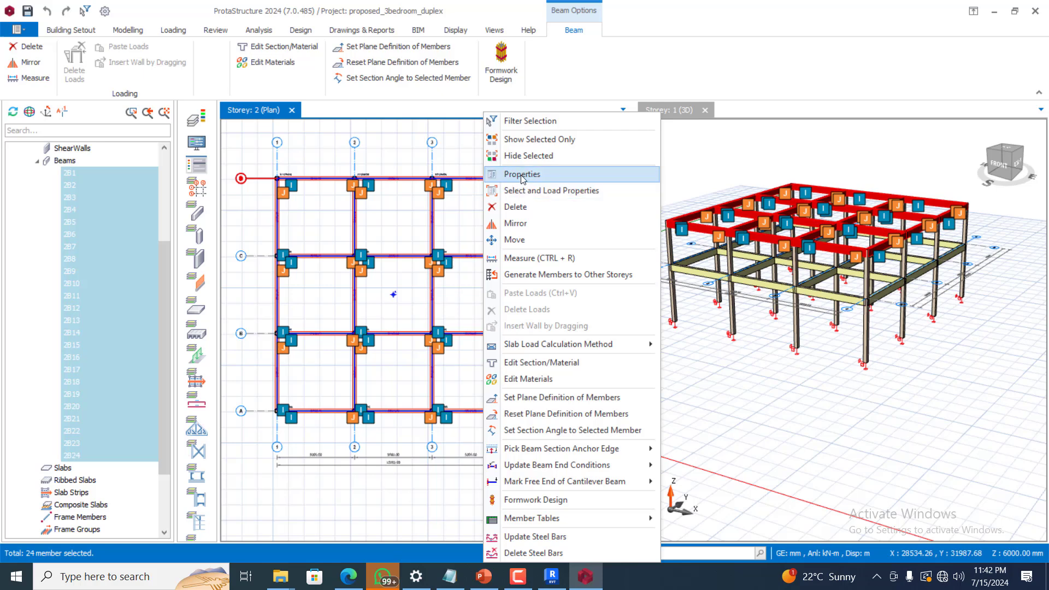
{"action": "left_click", "coordinate": [522, 179]}
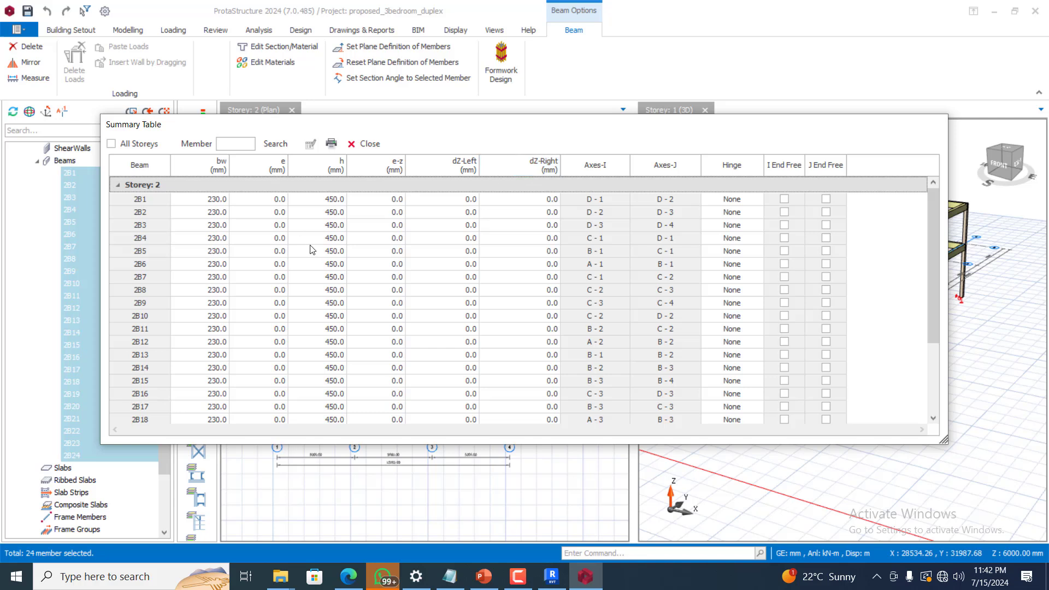
- Set the depth h of all the storey 2 beams in the table to 300 mm
{"action": "left_click", "coordinate": [332, 166]}
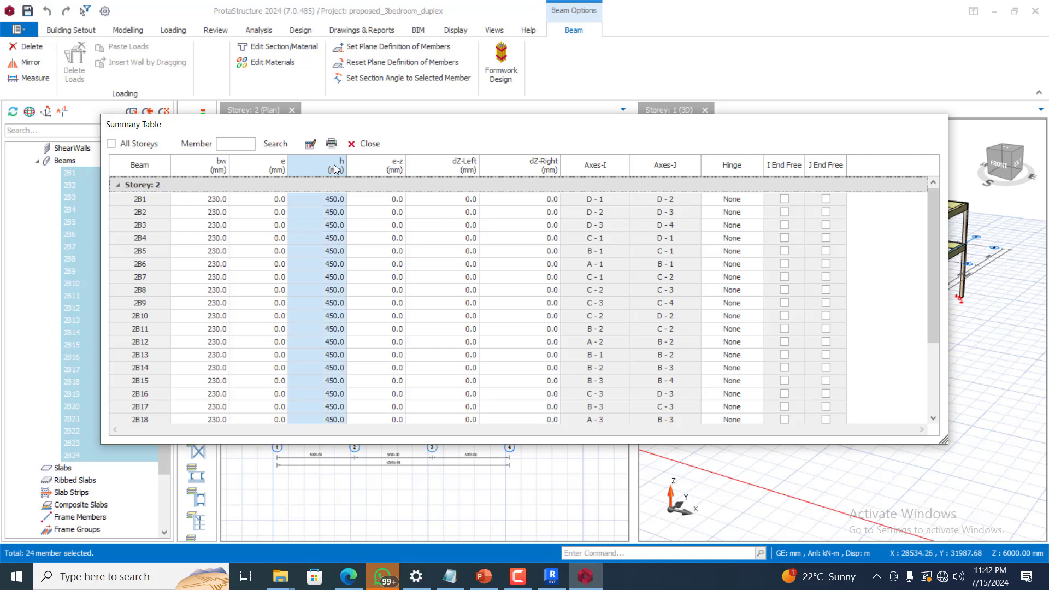
{"action": "left_click", "coordinate": [310, 144]}
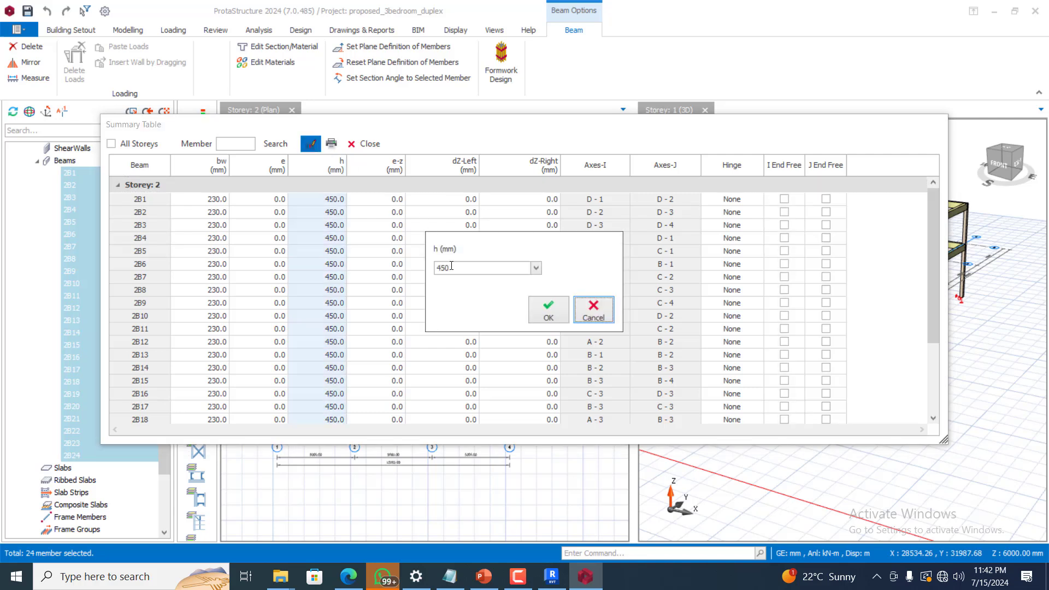
{"action": "double_click", "coordinate": [452, 266]}
{"action": "type", "text": "300"}
{"action": "left_click", "coordinate": [551, 313]}
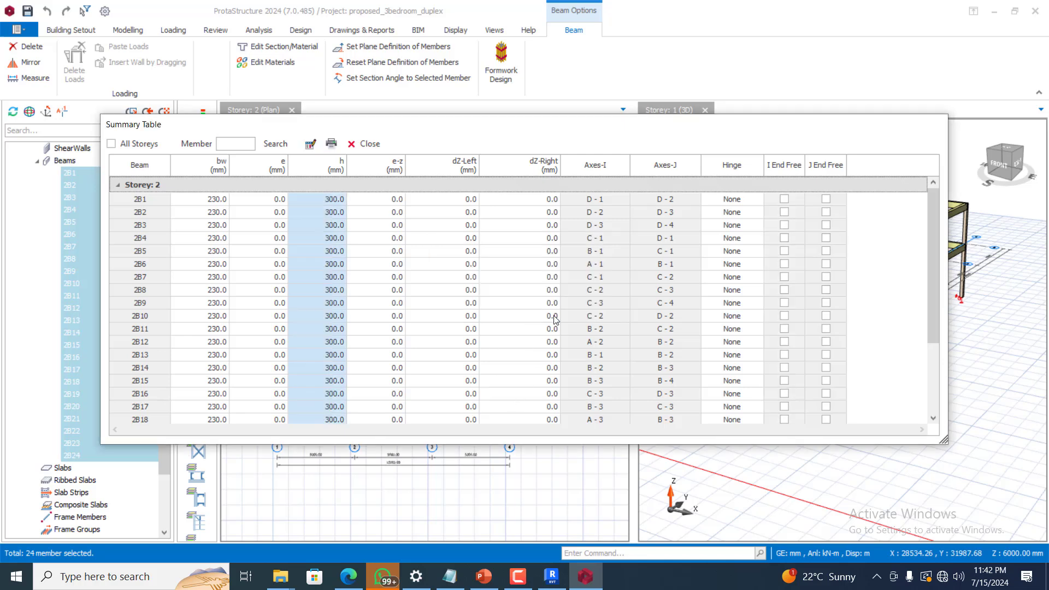
- Close the beam summary table, clear the beam selection and switch the plan view to storey 1 (+3.00m)
{"action": "left_click", "coordinate": [365, 145]}
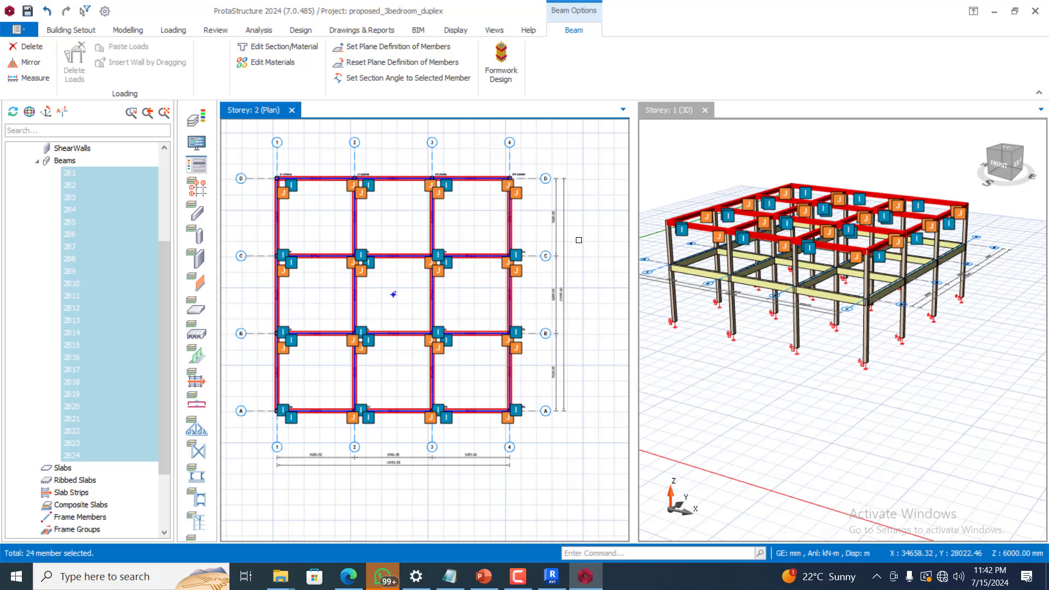
{"action": "key", "text": "Escape"}
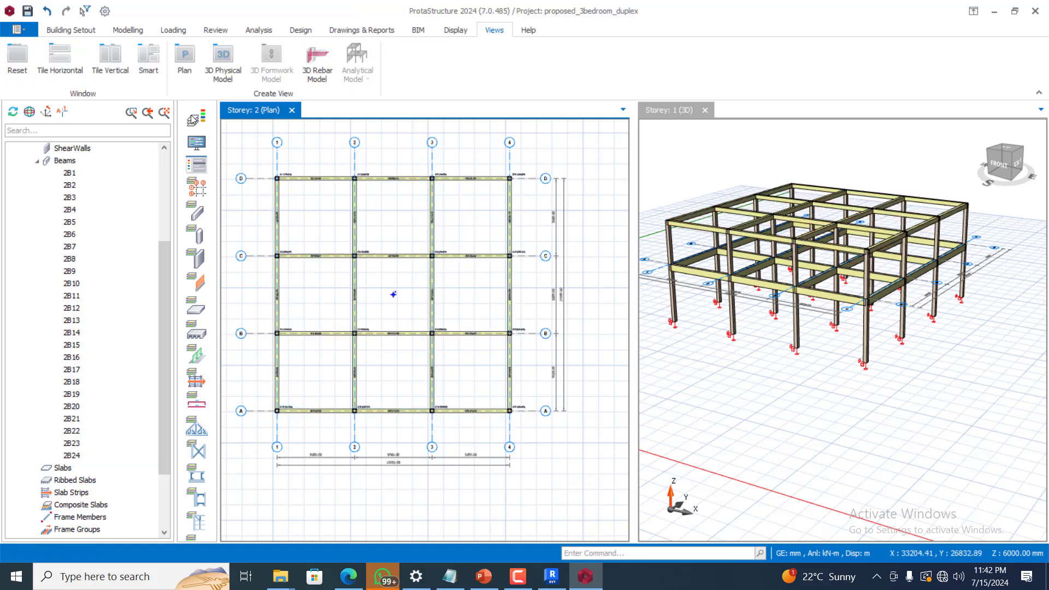
{"action": "left_click", "coordinate": [38, 162]}
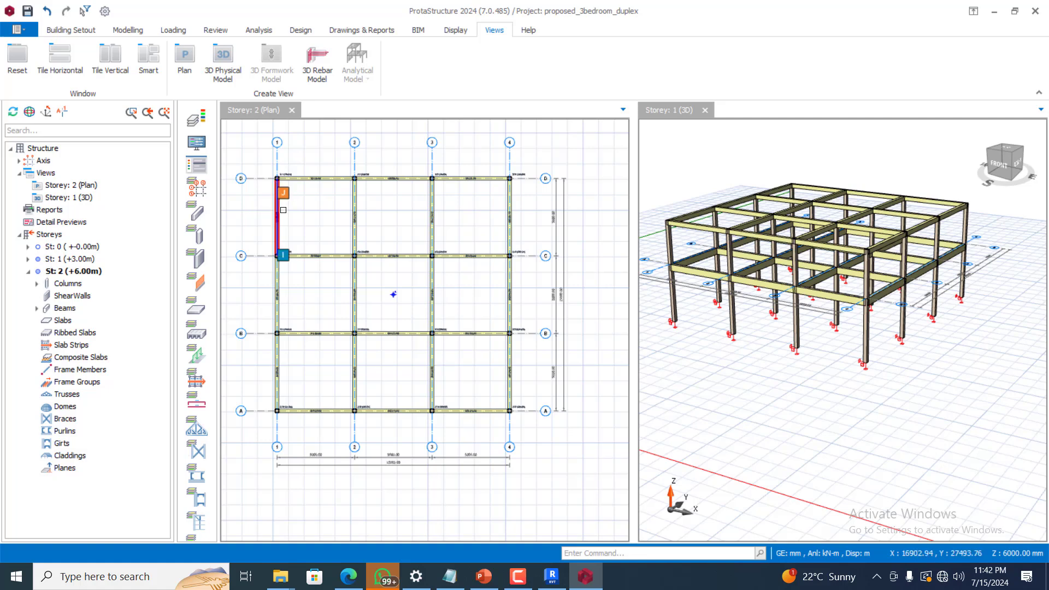
{"action": "left_click", "coordinate": [299, 216]}
{"action": "double_click", "coordinate": [64, 259]}
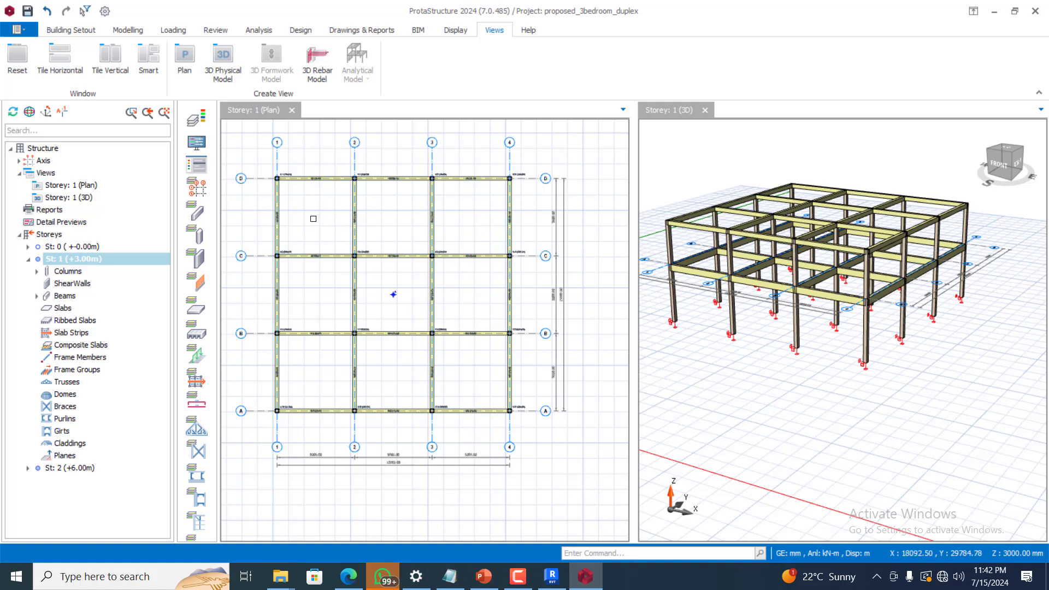
- Start editing the loads of storey 1 beam 1B1 and agree to define the required load cases first
{"action": "scroll", "coordinate": [259, 198], "scroll_direction": "up", "scroll_amount": 1}
{"action": "scroll", "coordinate": [284, 191], "scroll_direction": "up", "scroll_amount": 2}
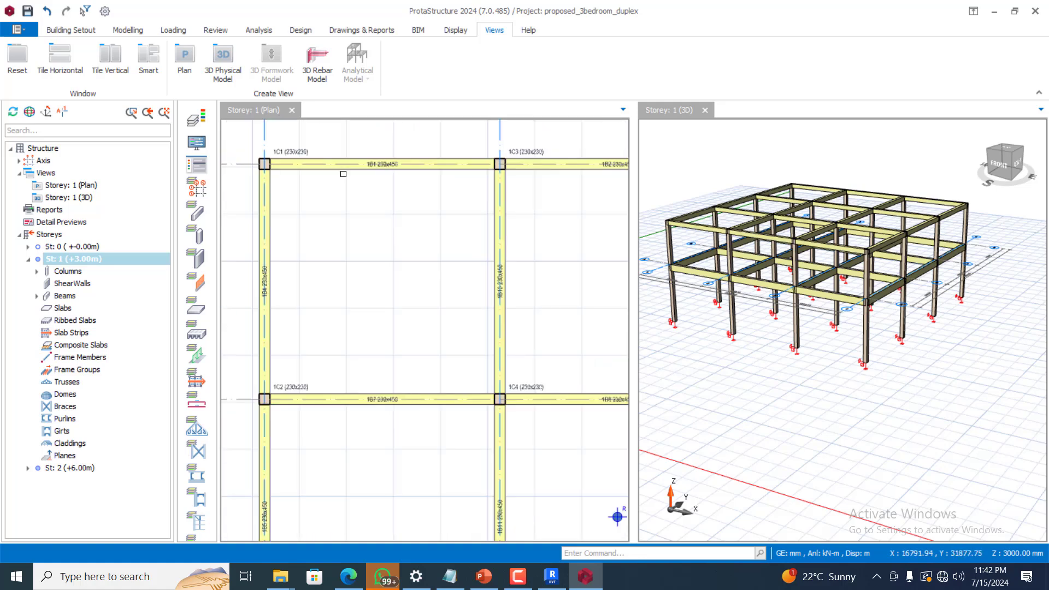
{"action": "left_click", "coordinate": [348, 172]}
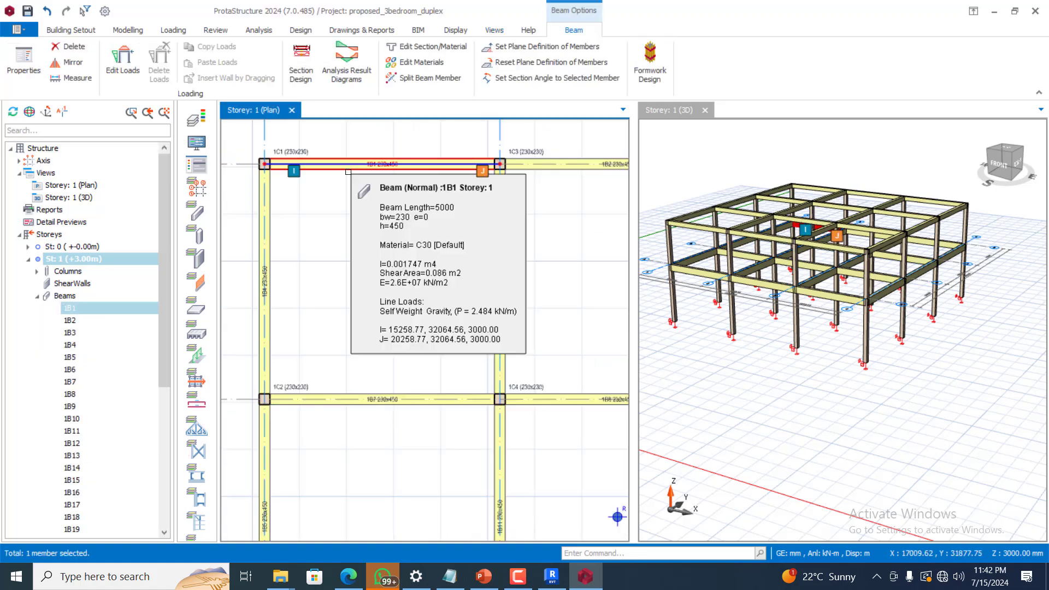
{"action": "right_click", "coordinate": [348, 173]}
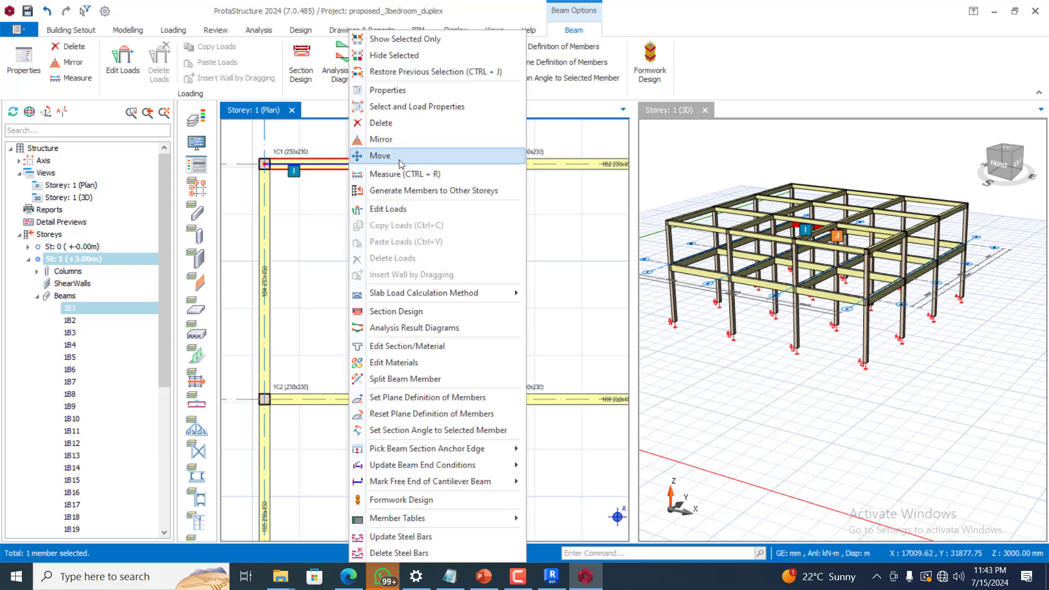
{"action": "left_click", "coordinate": [420, 208]}
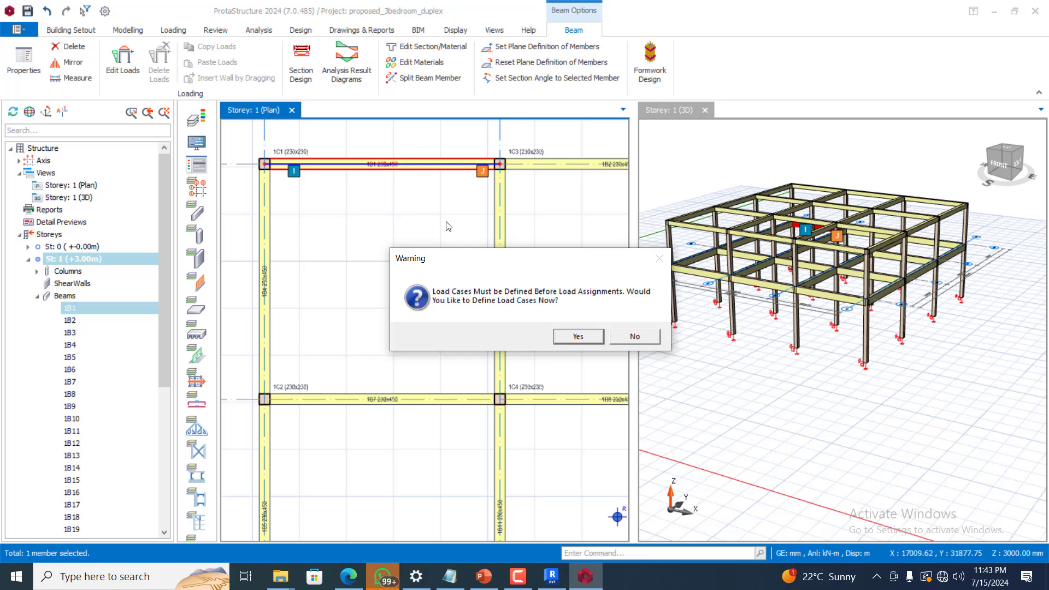
{"action": "left_click", "coordinate": [571, 336]}
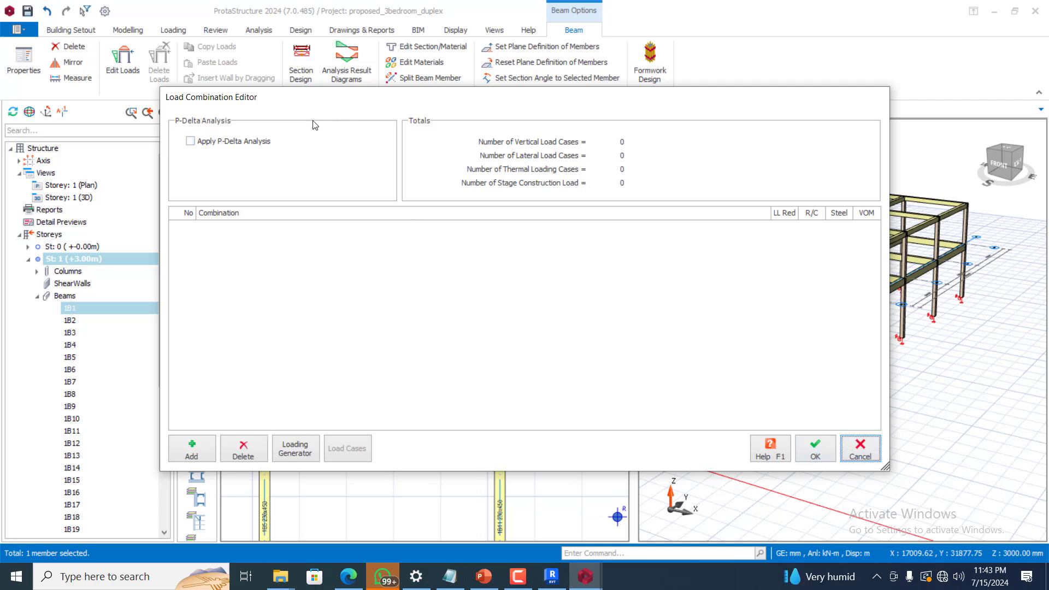
- Generate the vertical and horizontal load combinations automatically with the default pattern loads, and accept the load cases and combinations
{"action": "left_click", "coordinate": [295, 443]}
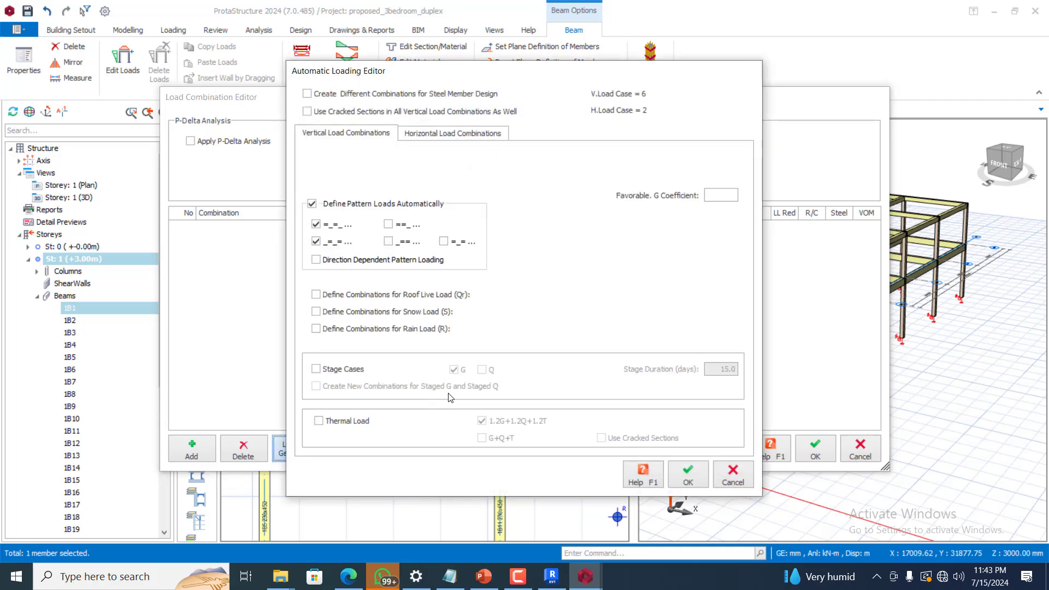
{"action": "left_click", "coordinate": [691, 469]}
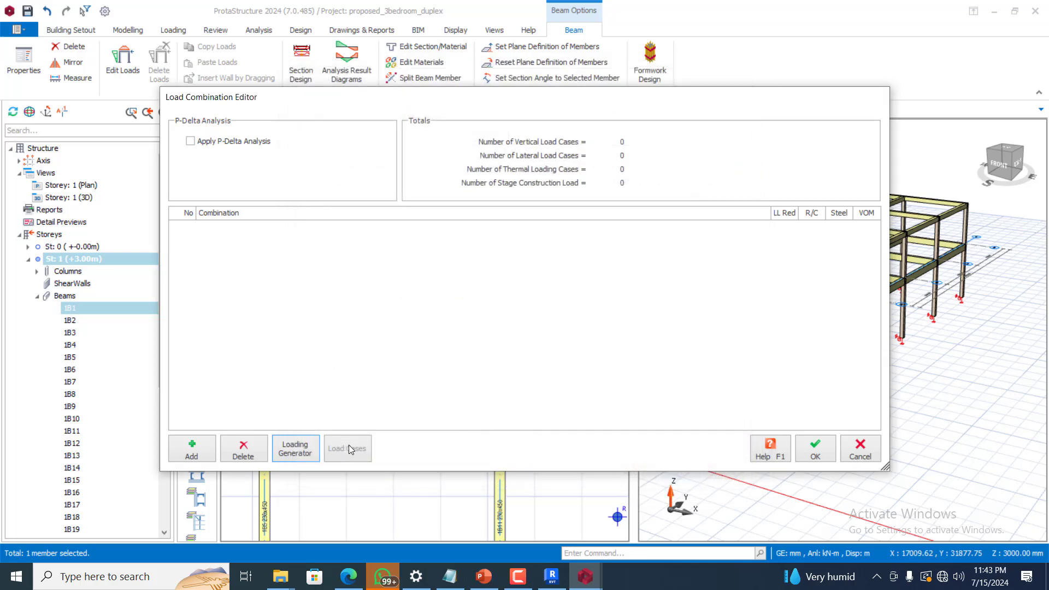
{"action": "left_click", "coordinate": [349, 447]}
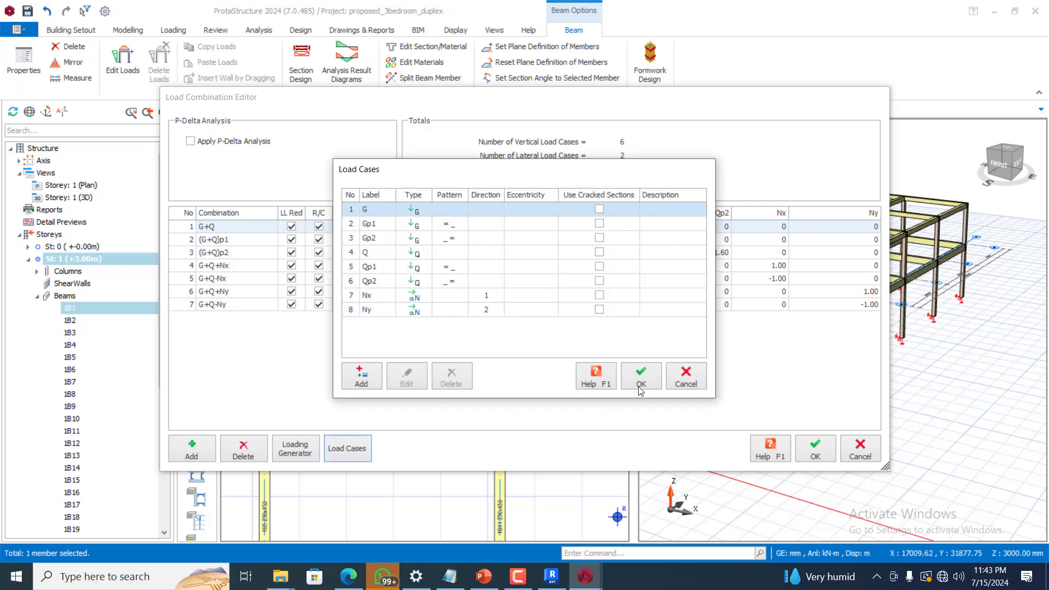
{"action": "left_click", "coordinate": [641, 382]}
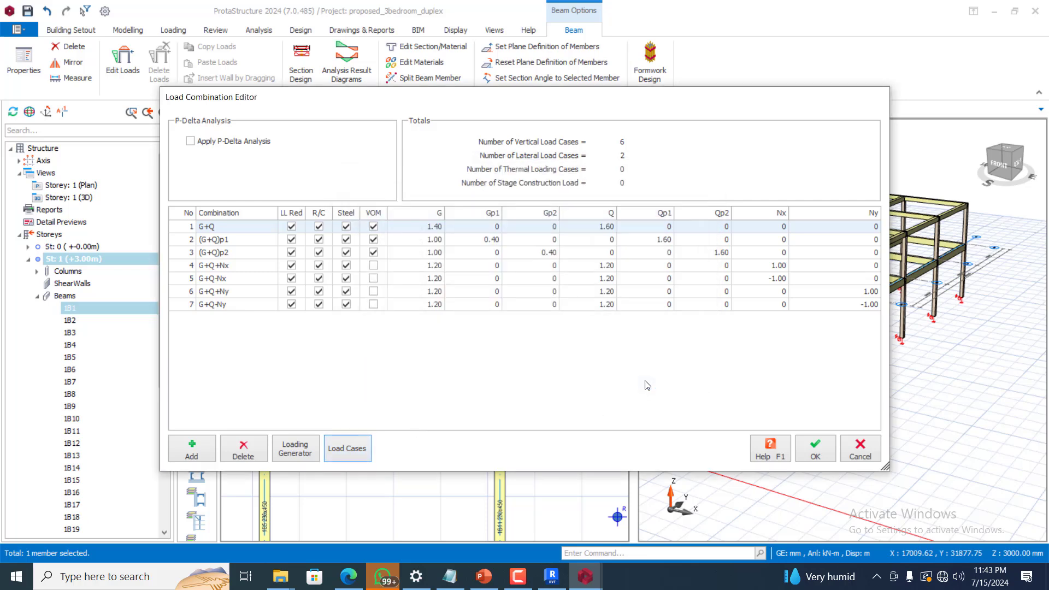
{"action": "left_click", "coordinate": [817, 454]}
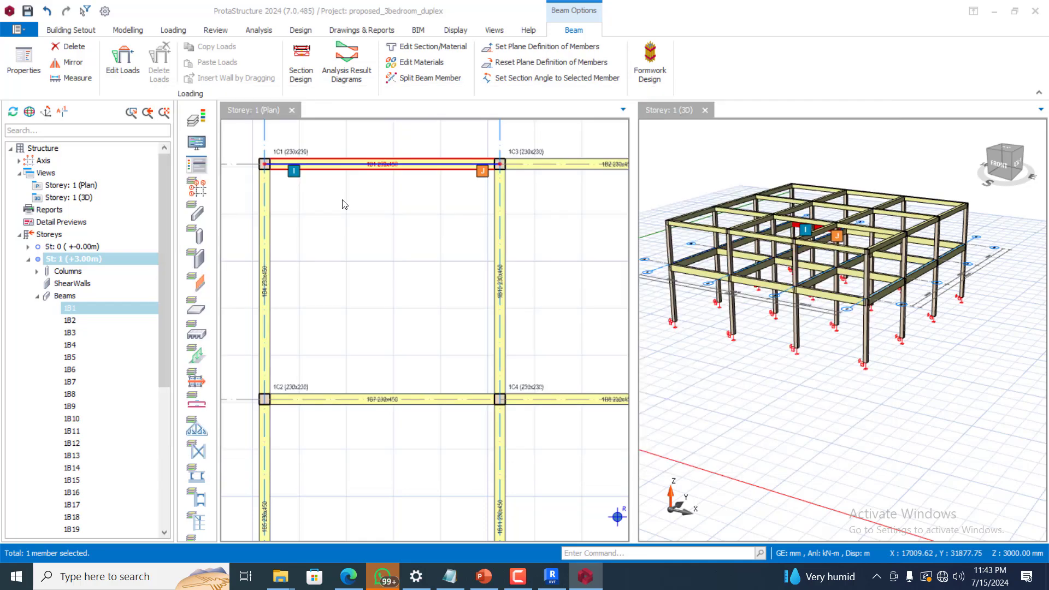
{"action": "left_click", "coordinate": [362, 169]}
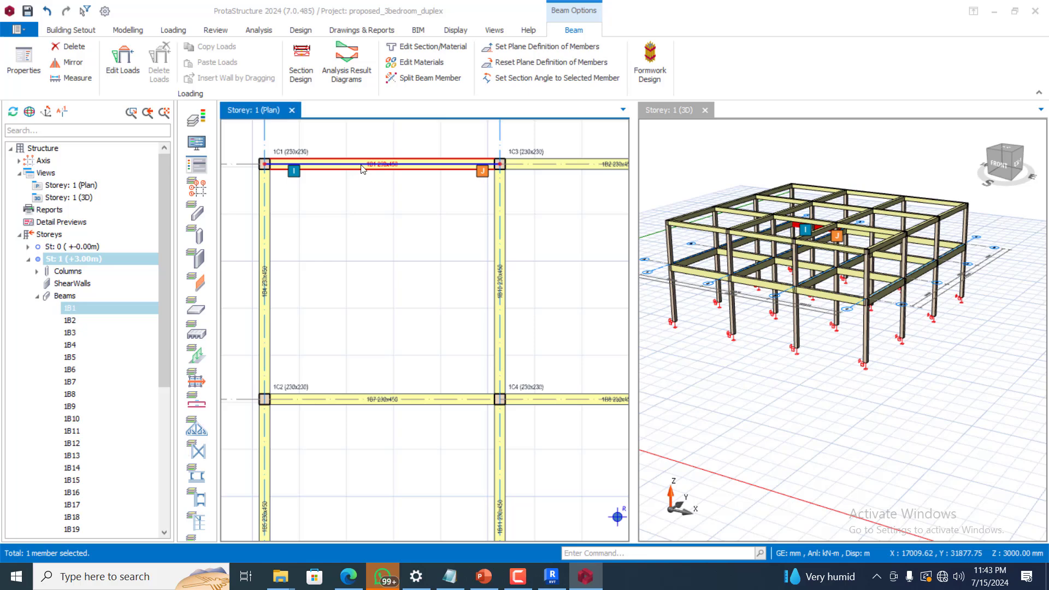
{"action": "double_click", "coordinate": [365, 168]}
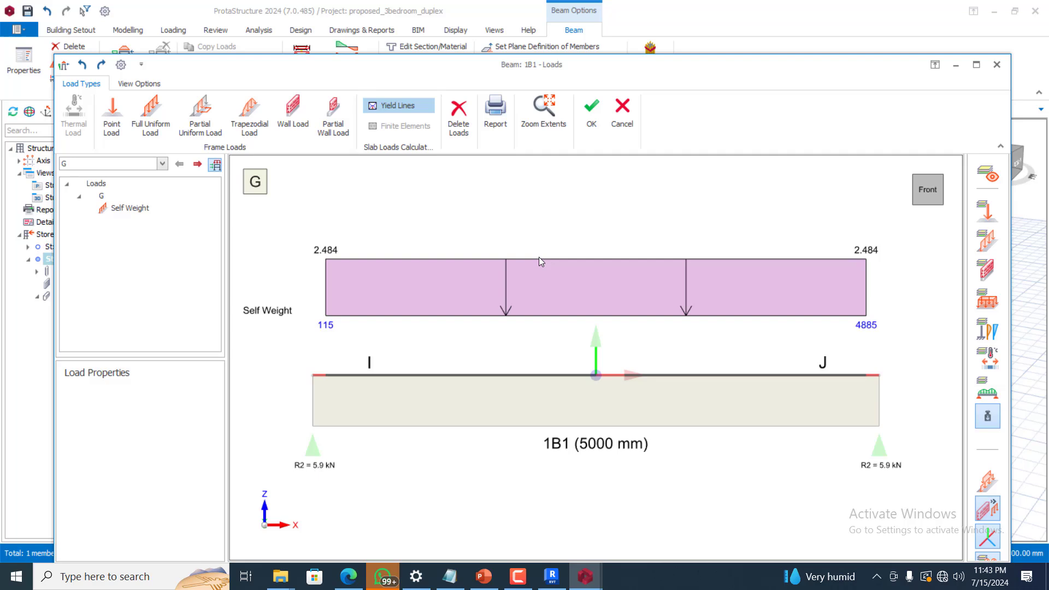
{"action": "left_click", "coordinate": [290, 106]}
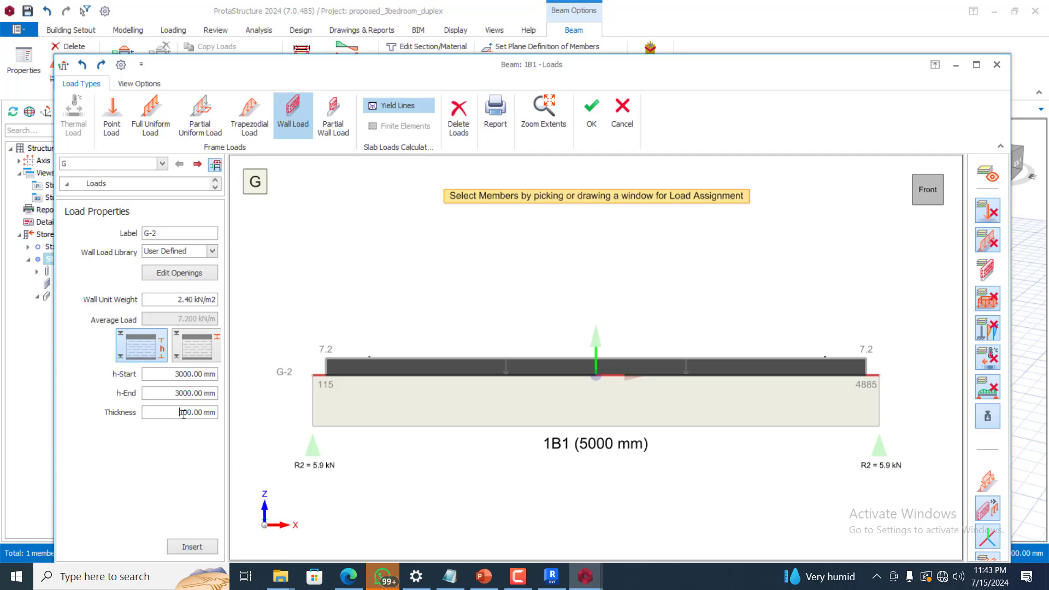
{"action": "mouse_move", "coordinate": [181, 414]}
{"action": "left_mouse_down"}
{"action": "mouse_move", "coordinate": [203, 416]}
{"action": "mouse_move", "coordinate": [190, 421]}
{"action": "left_mouse_up"}
{"action": "type", "text": "230"}
{"action": "left_click_drag", "start_coordinate": [178, 299], "coordinate": [193, 307]}
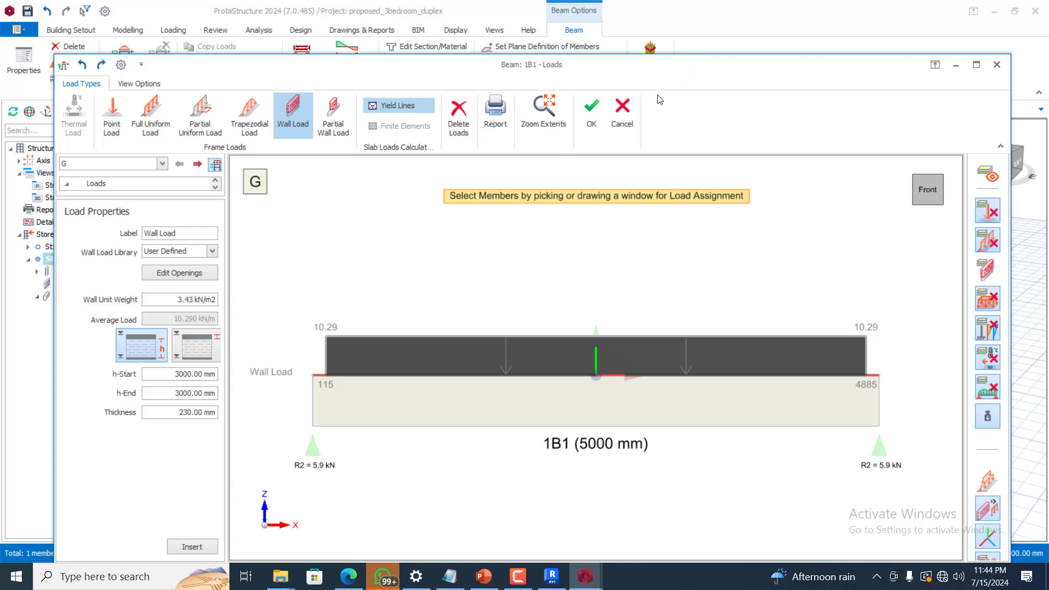
{"action": "left_click", "coordinate": [624, 116]}
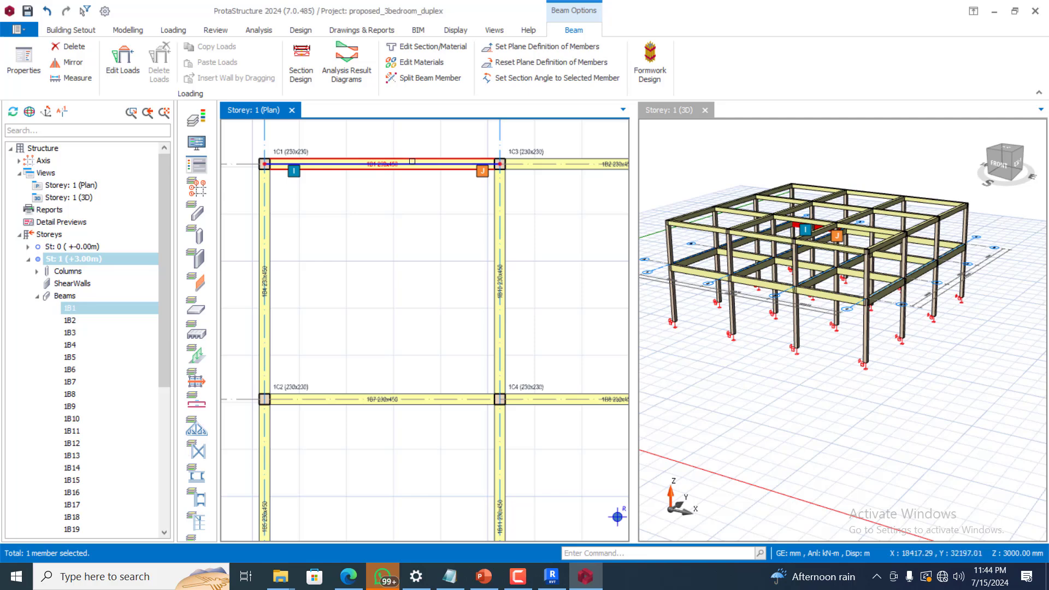
- Try a wall load labelled Wall Load with unit weight 3.43 kN/m2 on beam 1B1, and close its load editor without saving
{"action": "right_click", "coordinate": [411, 163]}
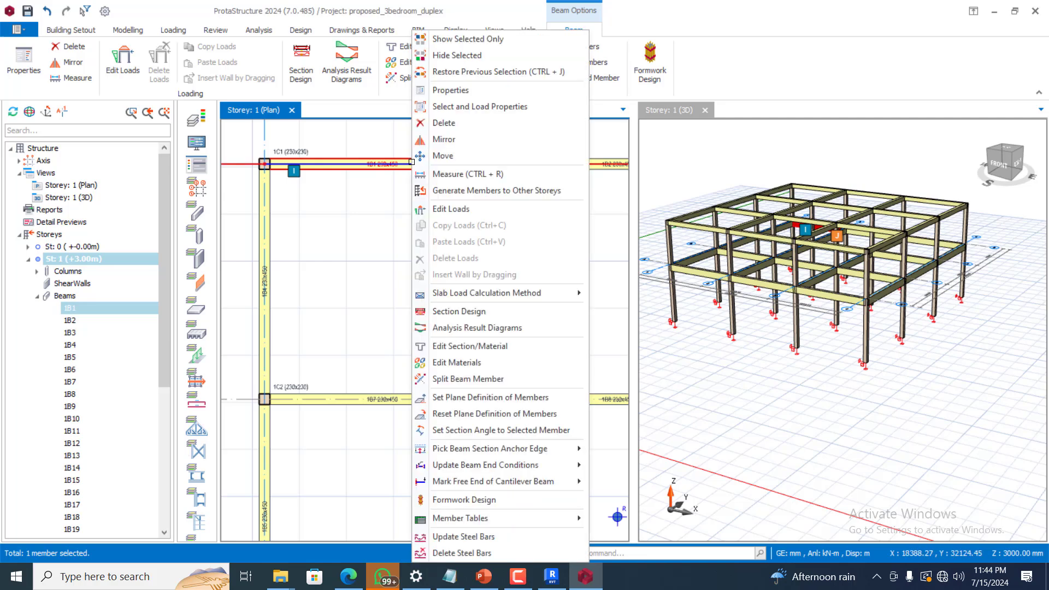
{"action": "left_click", "coordinate": [445, 210]}
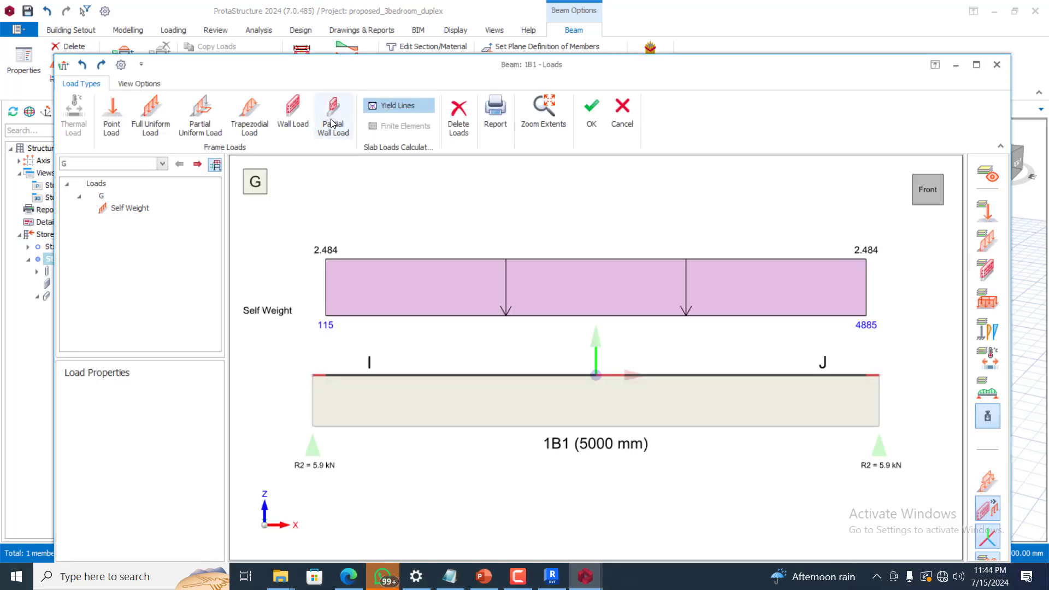
{"action": "left_click", "coordinate": [293, 111]}
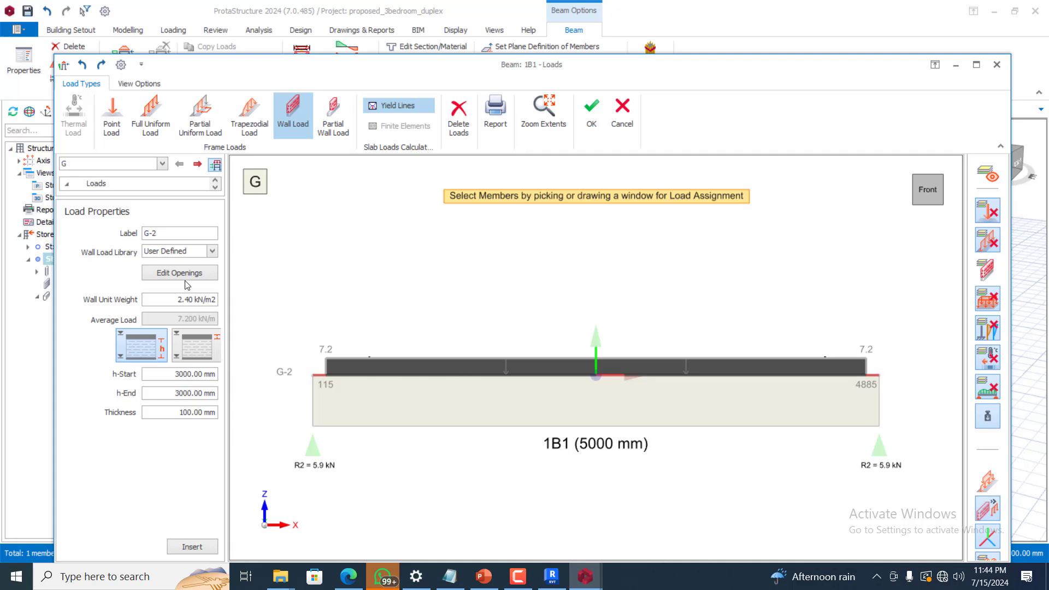
{"action": "left_click_drag", "start_coordinate": [177, 303], "coordinate": [194, 305]}
{"action": "type", "text": "3"}
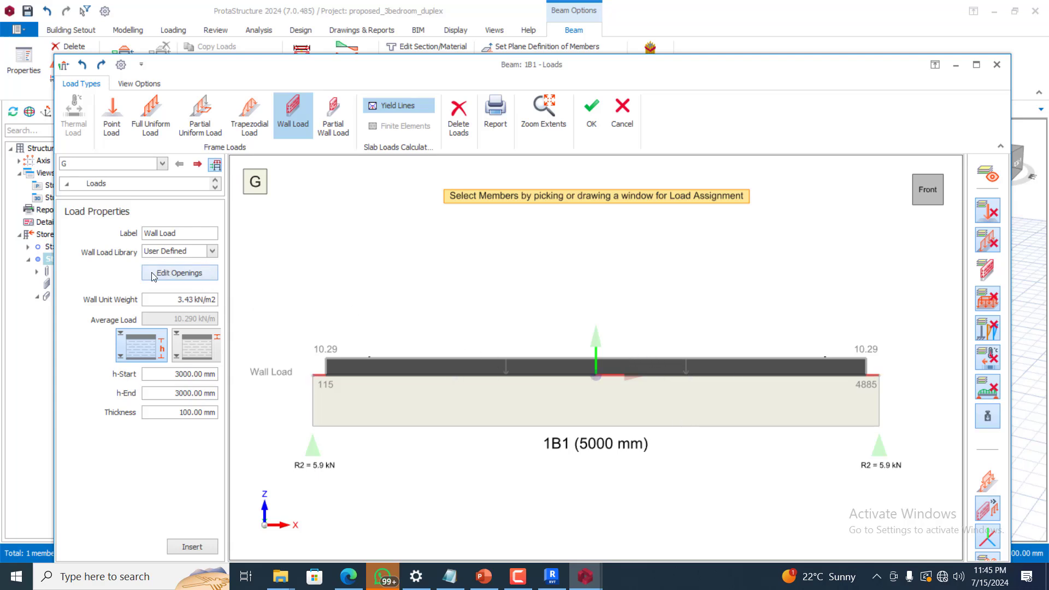
{"action": "left_click", "coordinate": [669, 365]}
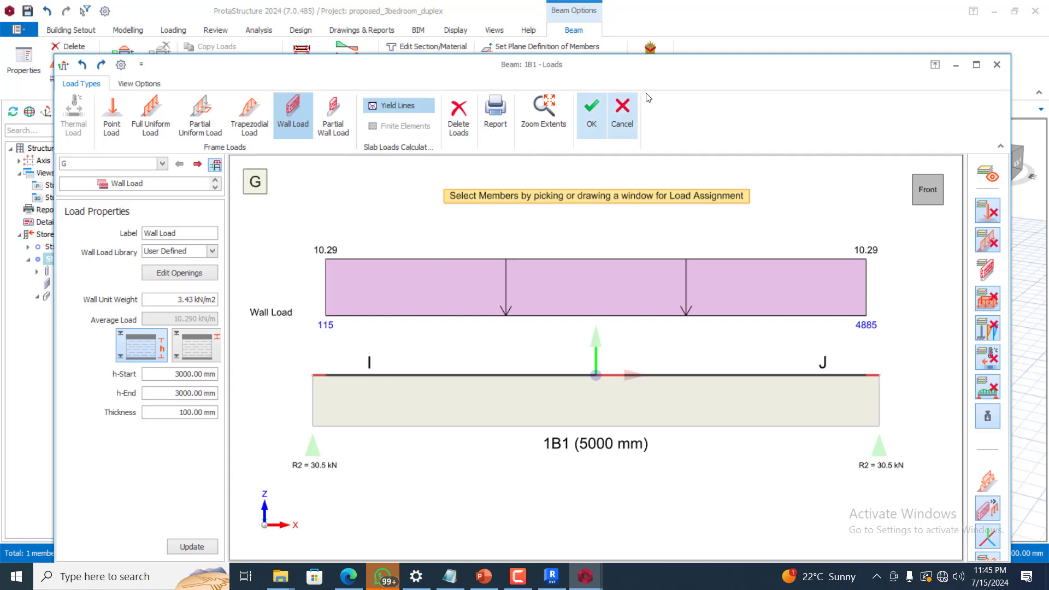
{"action": "left_click", "coordinate": [621, 116]}
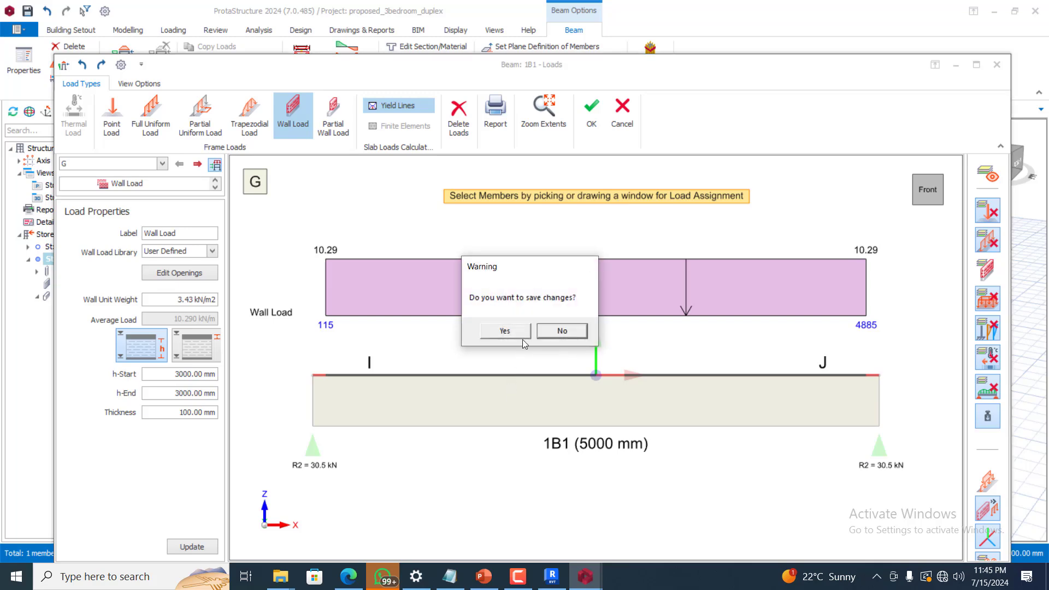
{"action": "left_click", "coordinate": [562, 331]}
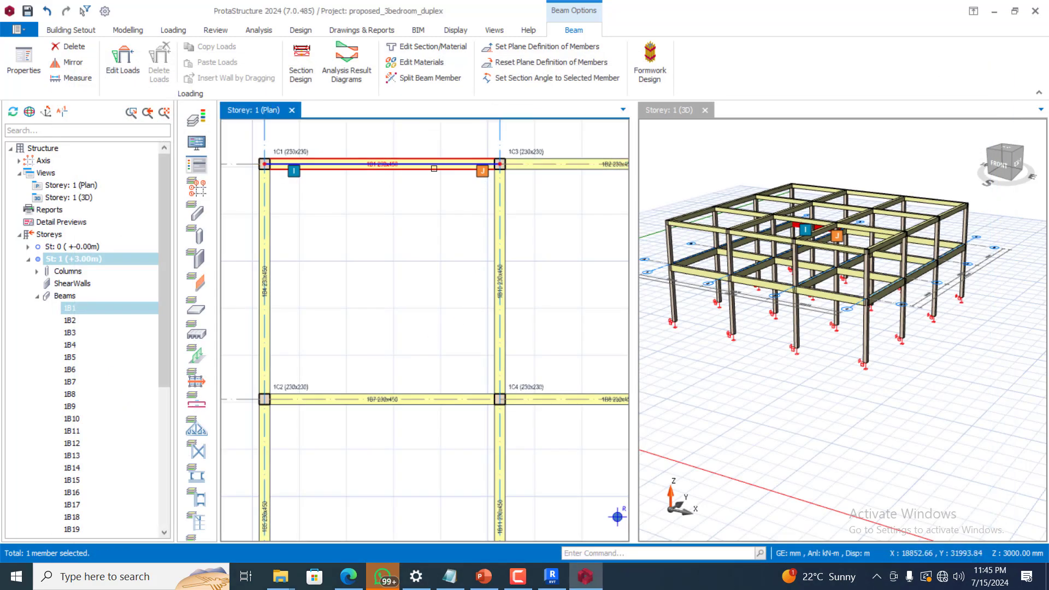
- Assign beam 1B1 a wall load labelled Wall Load with unit weight 3.43 kN/m2 and thickness 230 mm, and save it
{"action": "right_click", "coordinate": [435, 163]}
{"action": "left_click", "coordinate": [478, 217]}
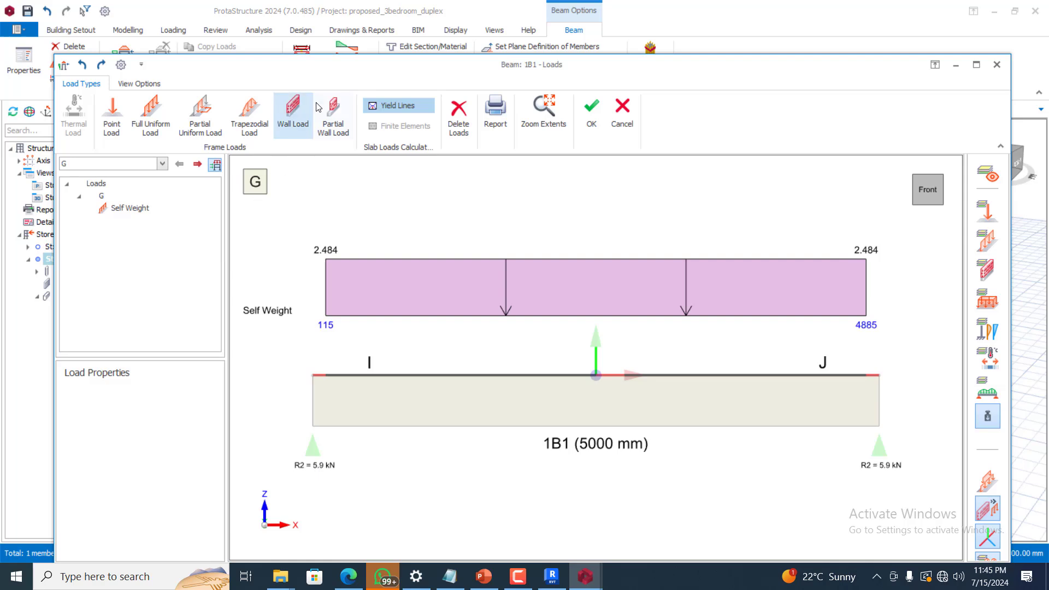
{"action": "left_click", "coordinate": [297, 111]}
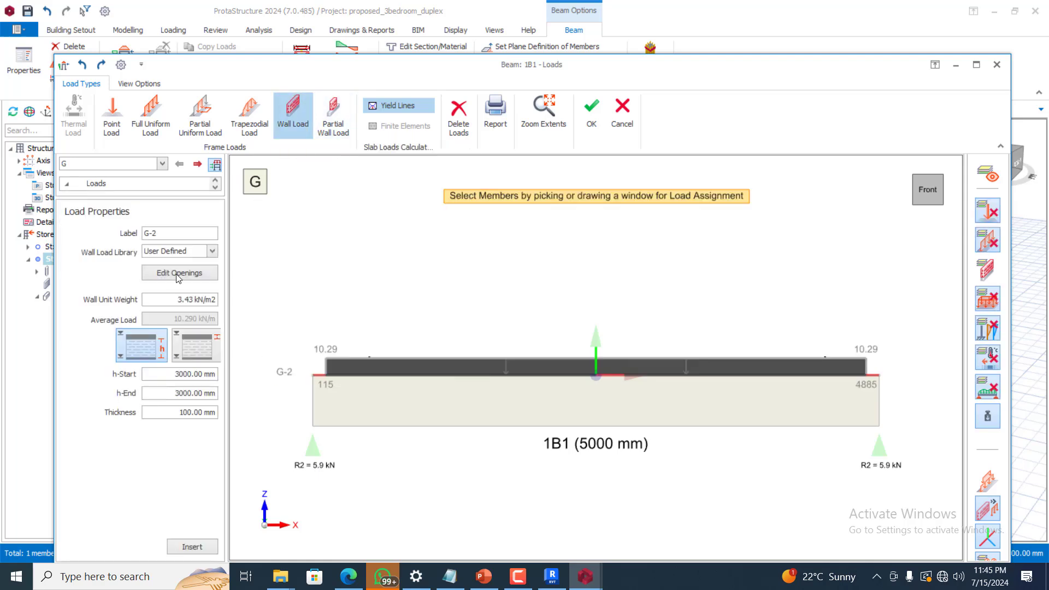
{"action": "left_click_drag", "start_coordinate": [175, 412], "coordinate": [192, 413]}
{"action": "type", "text": "230"}
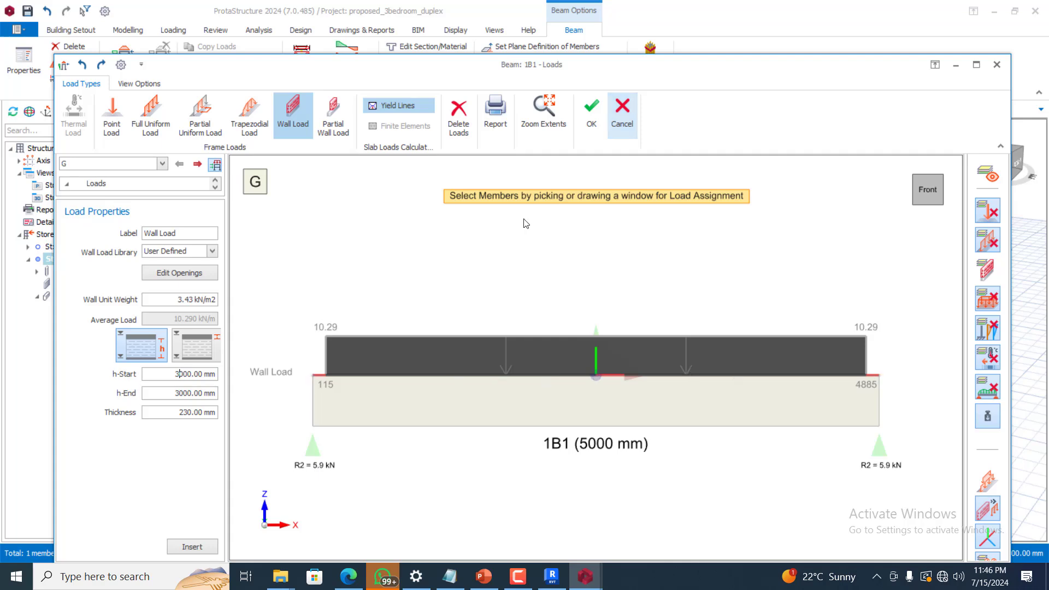
{"action": "left_click", "coordinate": [542, 386]}
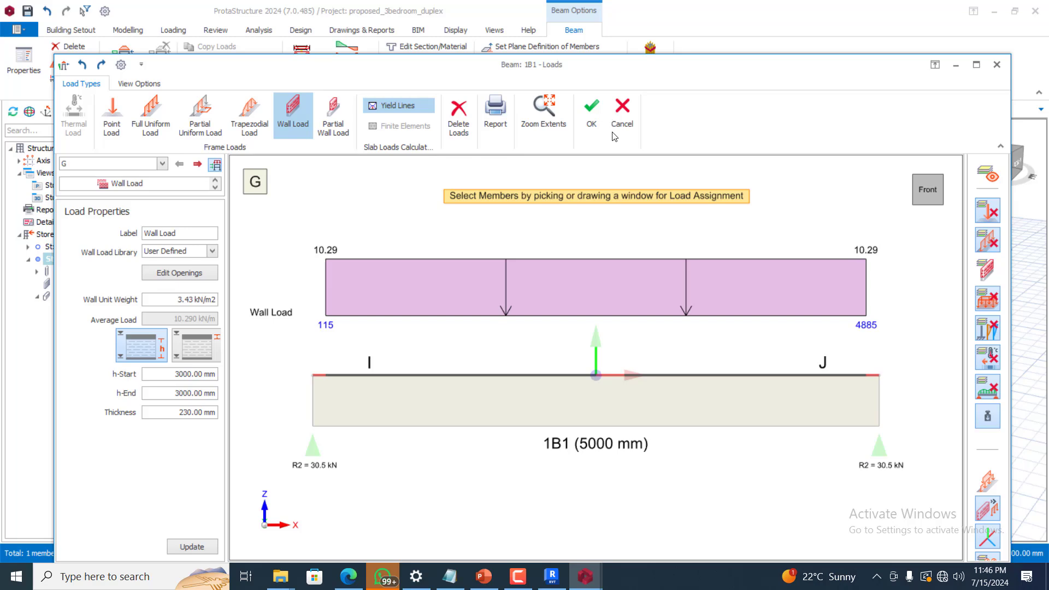
{"action": "left_click", "coordinate": [592, 113]}
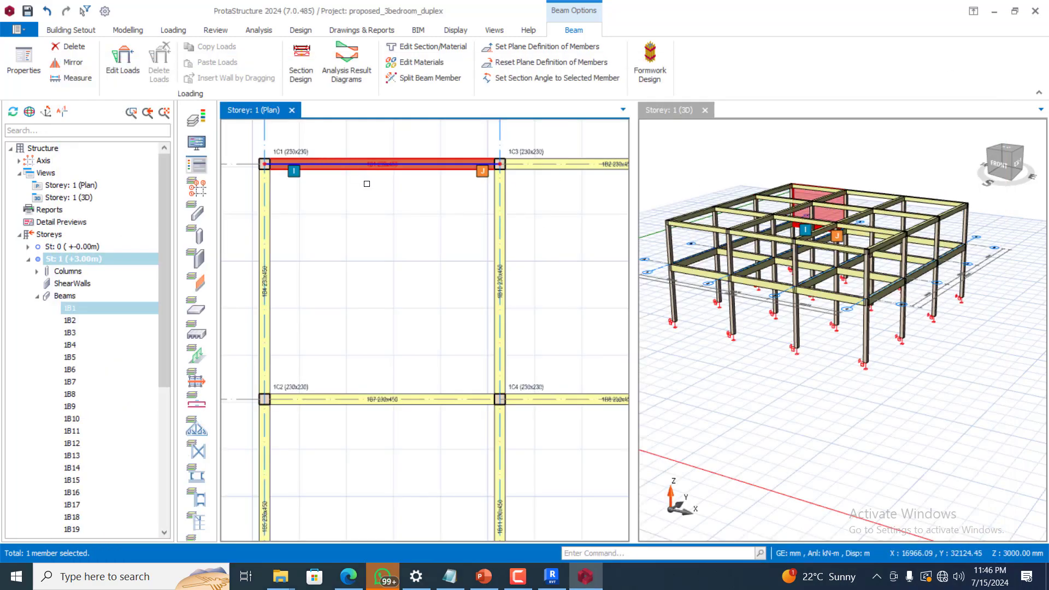
- Copy the wall load from storey 1 beam 1B1
{"action": "right_click", "coordinate": [376, 169]}
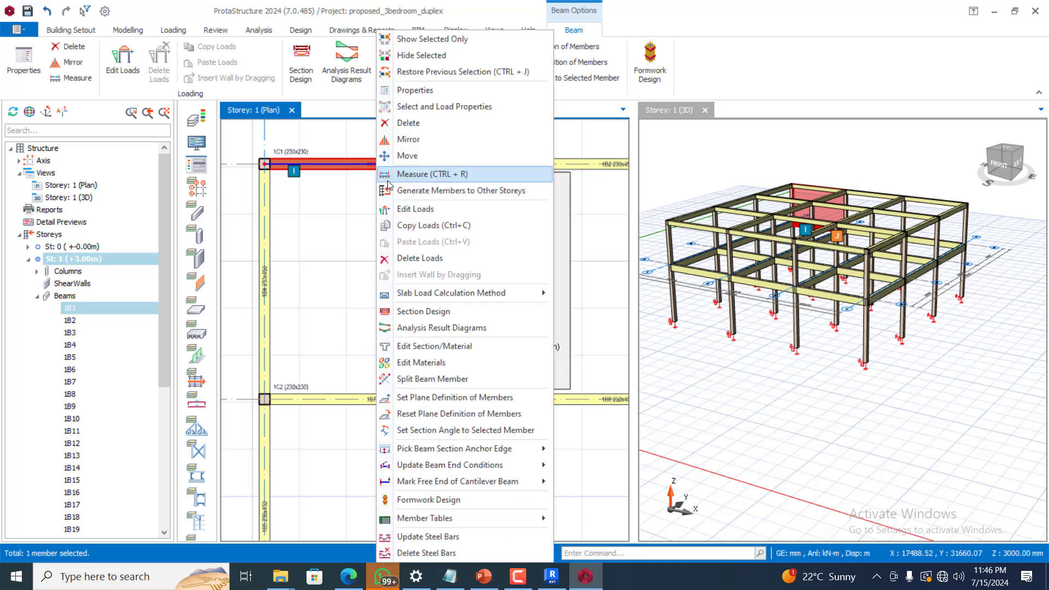
{"action": "left_click", "coordinate": [424, 225]}
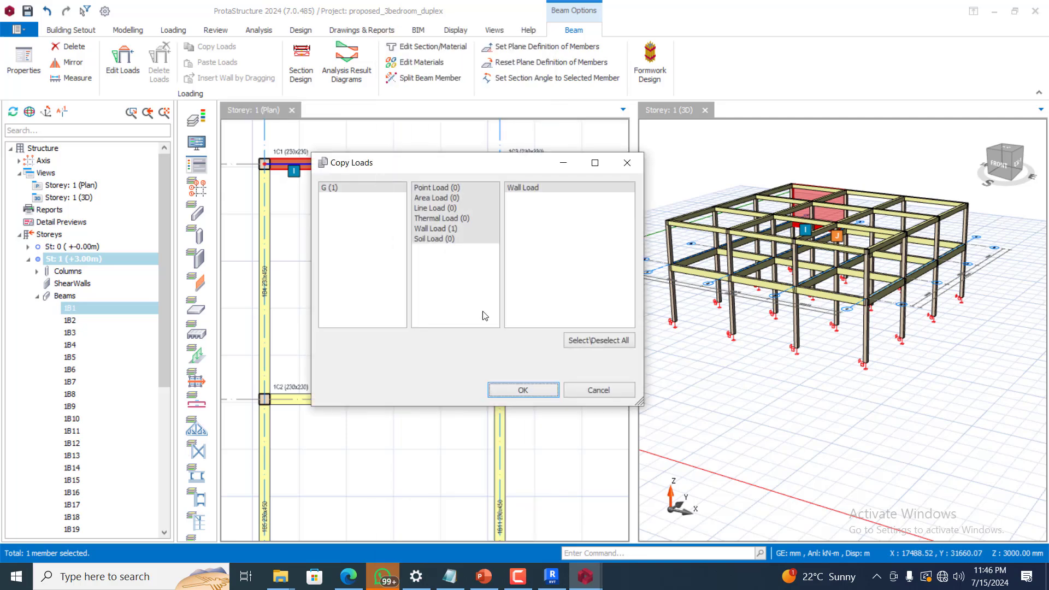
{"action": "left_click", "coordinate": [523, 390]}
- Paste the copied wall load onto all storey 1 beams in the plan and clear the selection
{"action": "scroll", "coordinate": [339, 198], "scroll_direction": "down", "scroll_amount": 5}
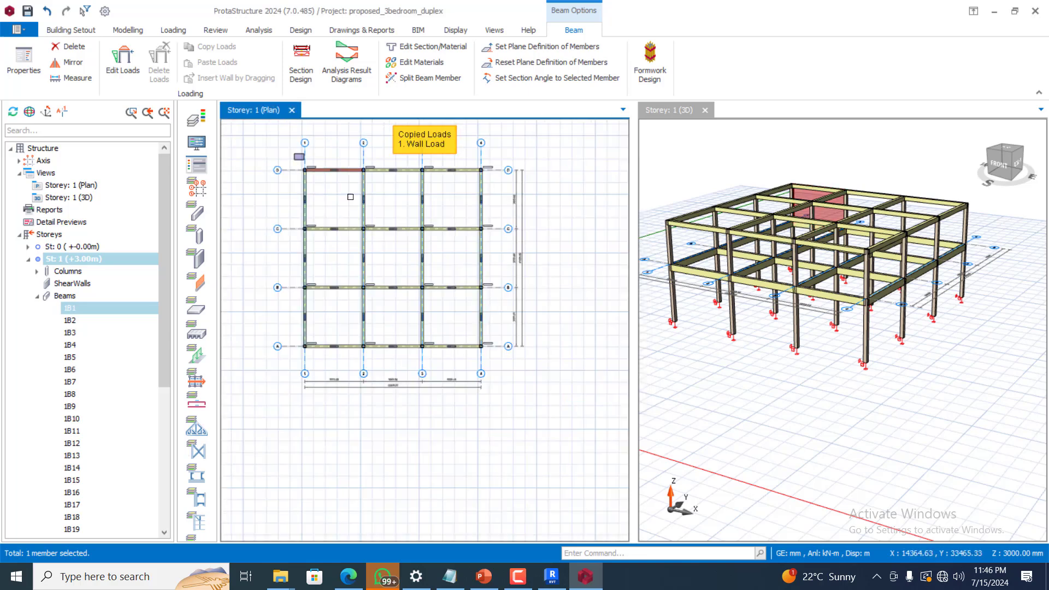
{"action": "left_click_drag", "start_coordinate": [294, 153], "coordinate": [488, 357]}
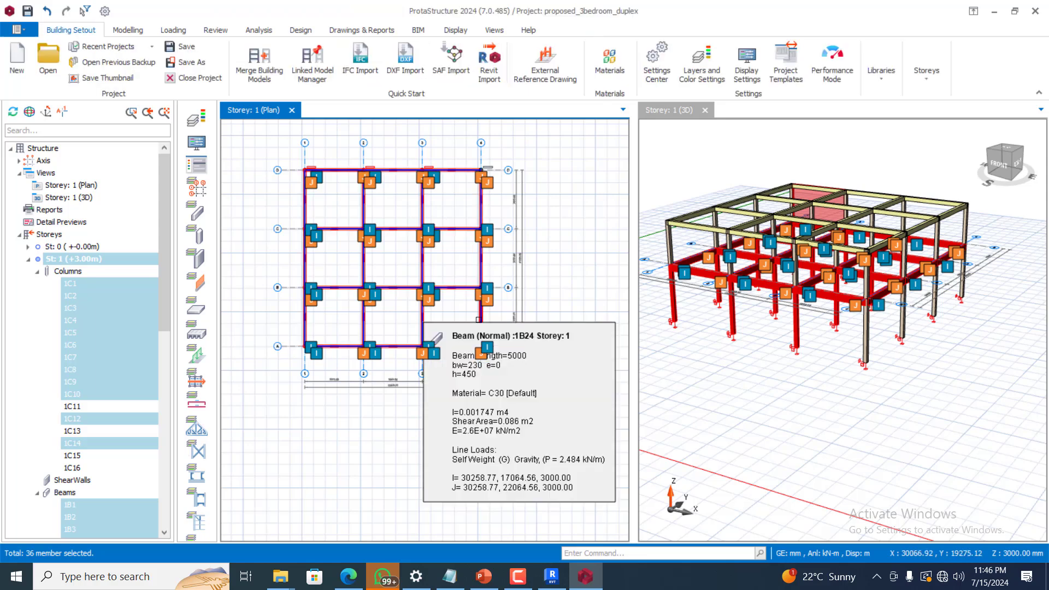
{"action": "right_click", "coordinate": [481, 252]}
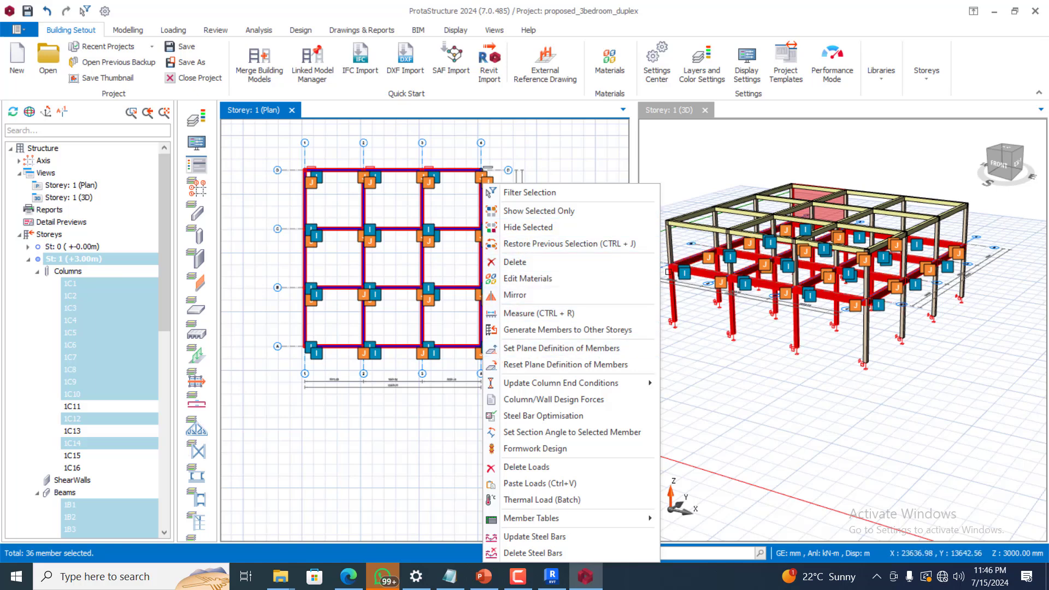
{"action": "left_click", "coordinate": [526, 483]}
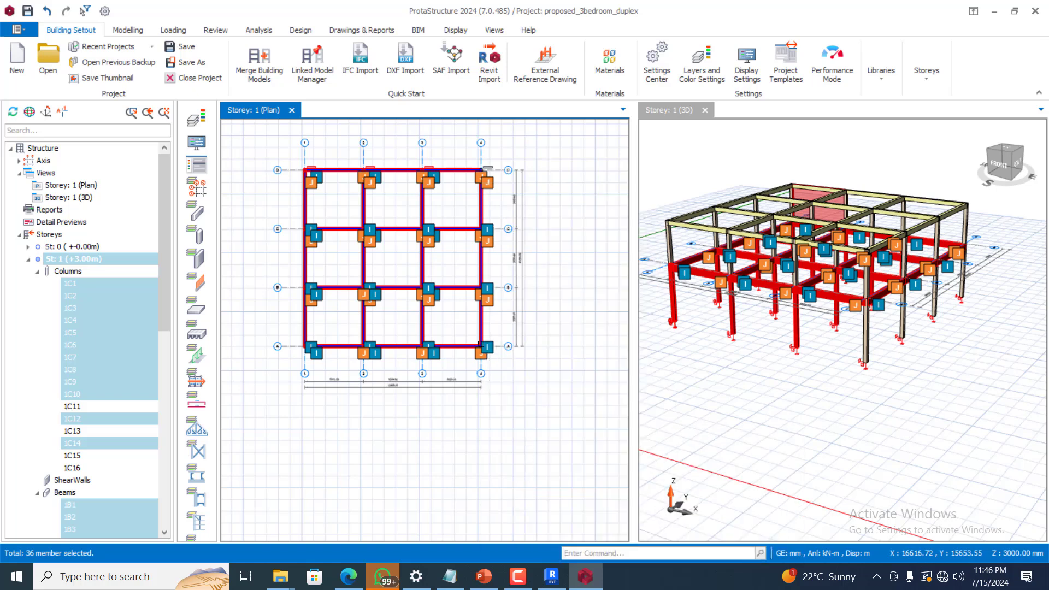
{"action": "mouse_move", "coordinate": [481, 343]}
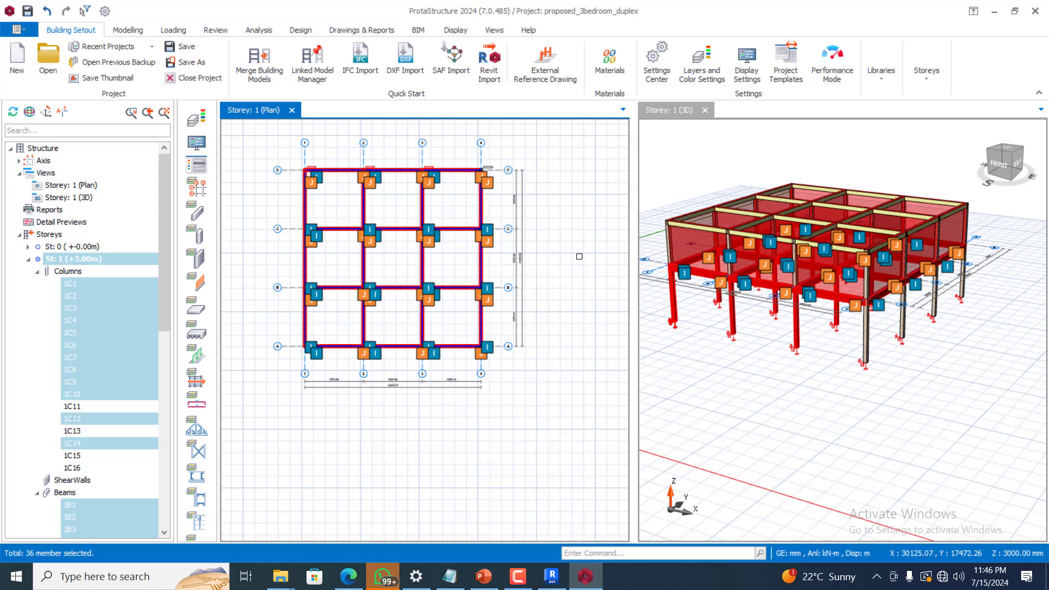
{"action": "key", "text": "Escape"}
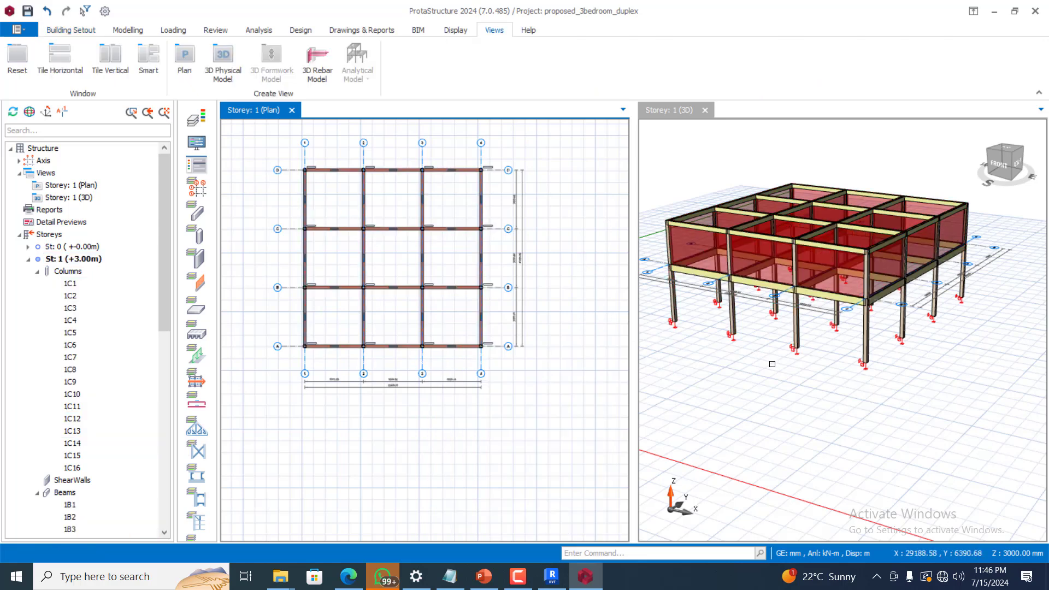
- Check the pasted wall loads in the 3D view and examine the load details of beam 1B1
{"action": "scroll", "coordinate": [747, 372], "scroll_direction": "down", "scroll_amount": 1}
{"action": "scroll", "coordinate": [703, 248], "scroll_direction": "up", "scroll_amount": 1}
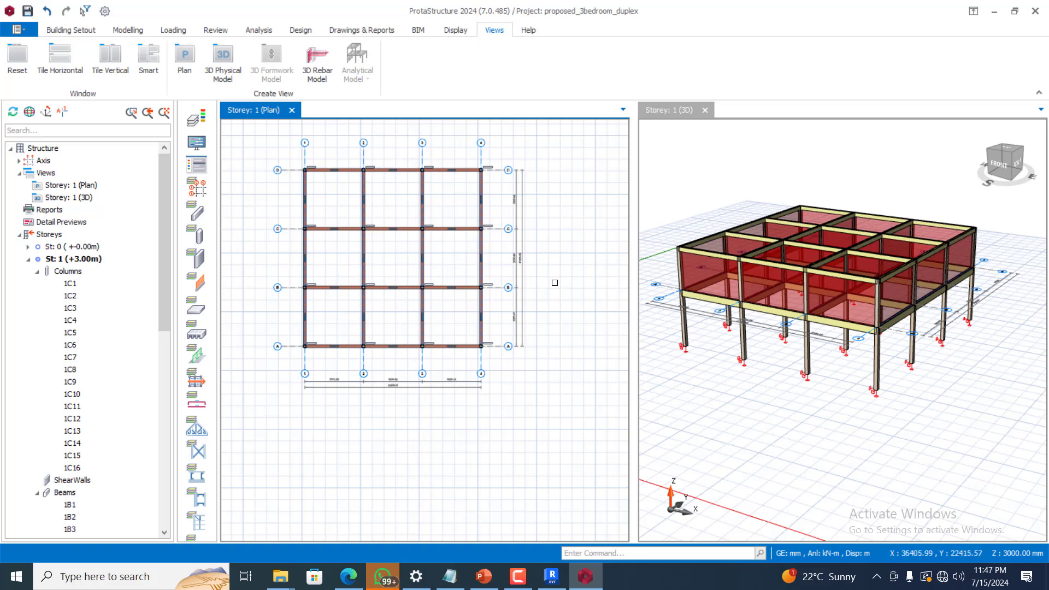
{"action": "scroll", "coordinate": [348, 174], "scroll_direction": "up", "scroll_amount": 2}
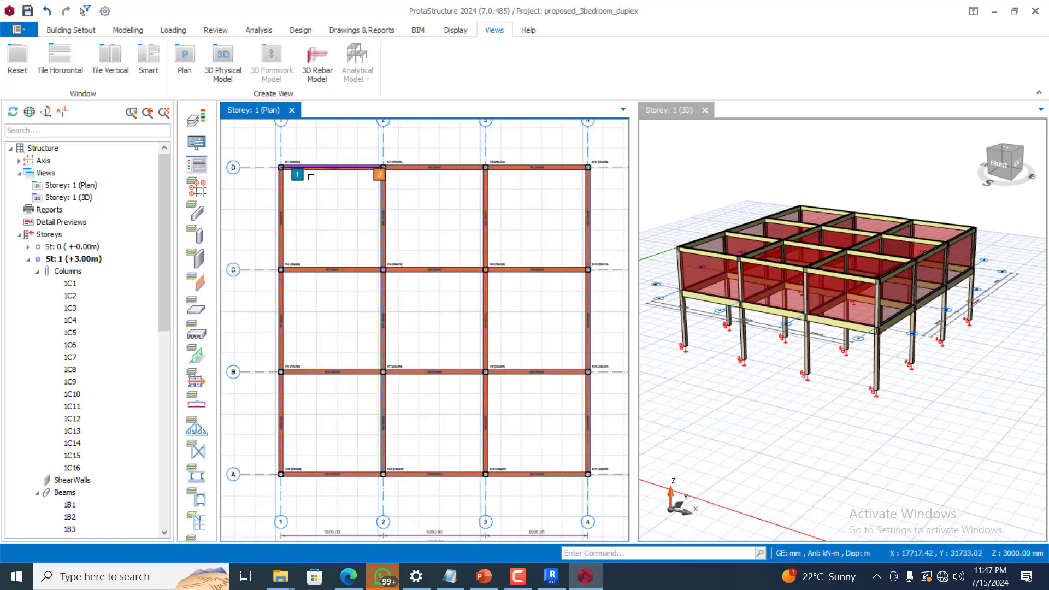
{"action": "scroll", "coordinate": [371, 190], "scroll_direction": "down", "scroll_amount": 2}
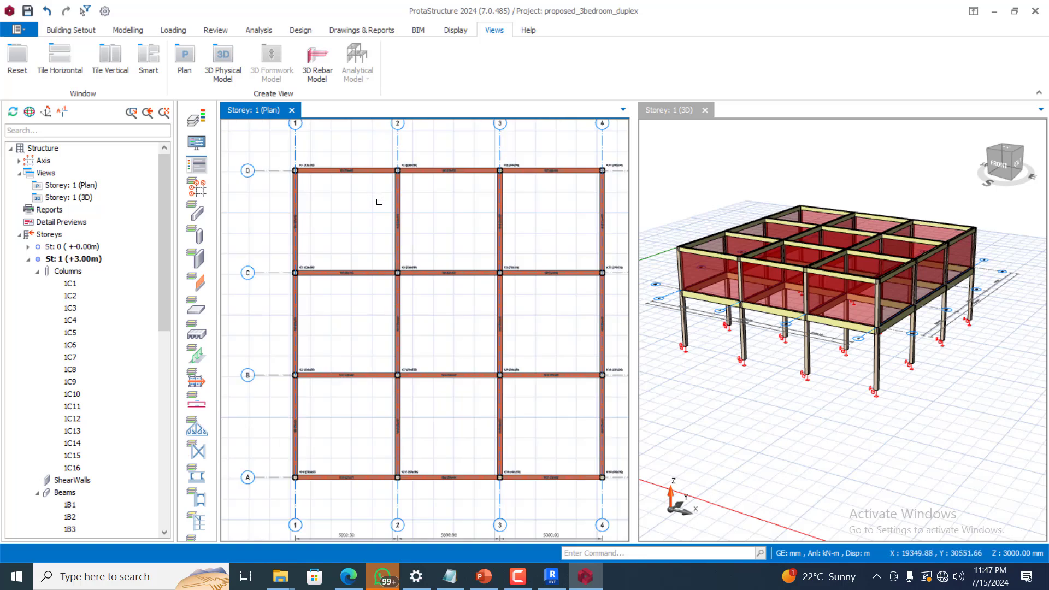
{"action": "mouse_move", "coordinate": [357, 173]}
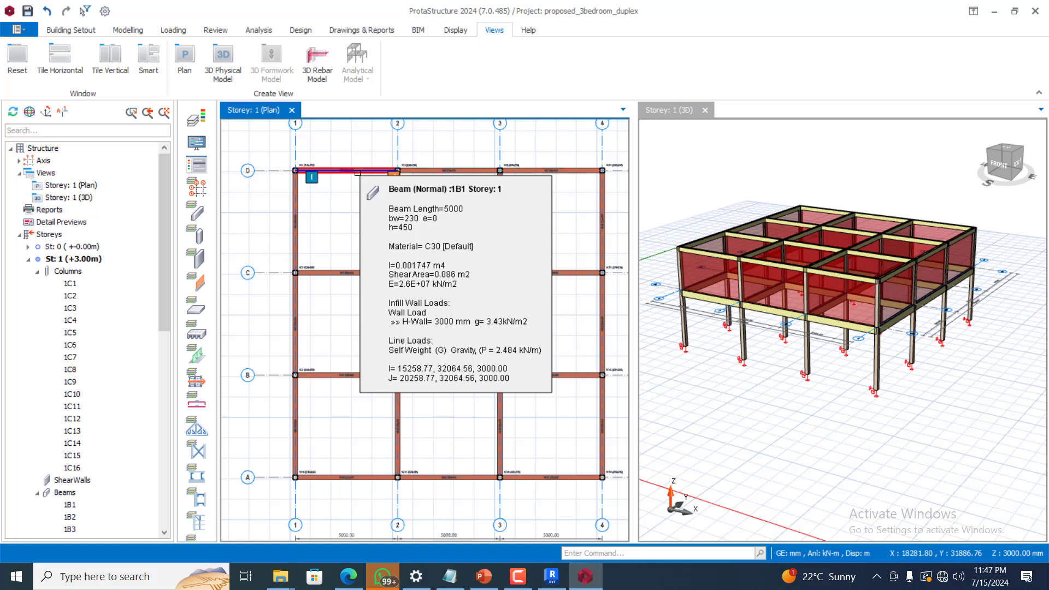
{"action": "left_click", "coordinate": [358, 173]}
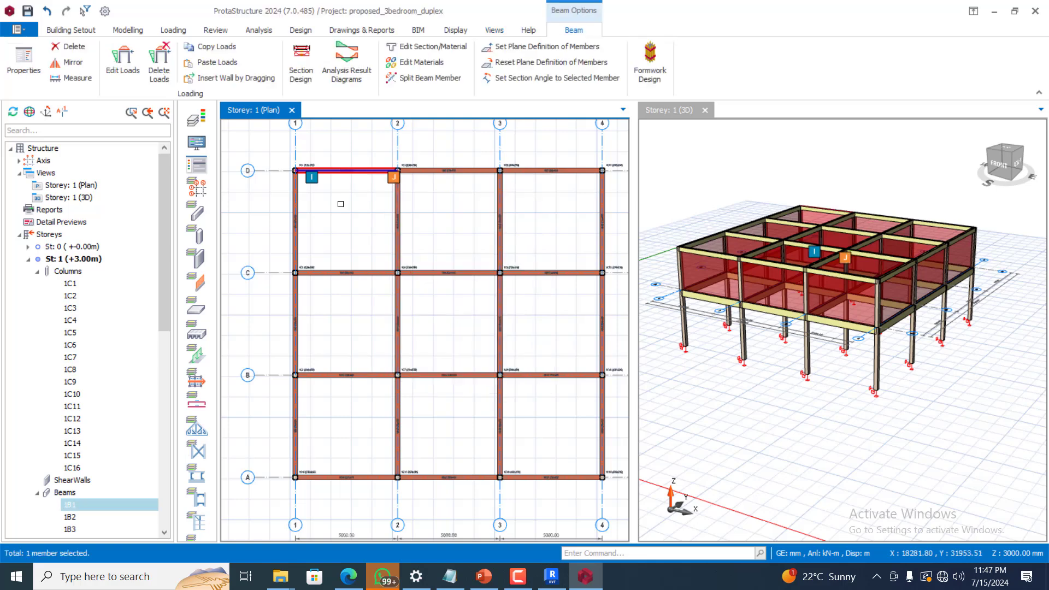
{"action": "key", "text": "Escape"}
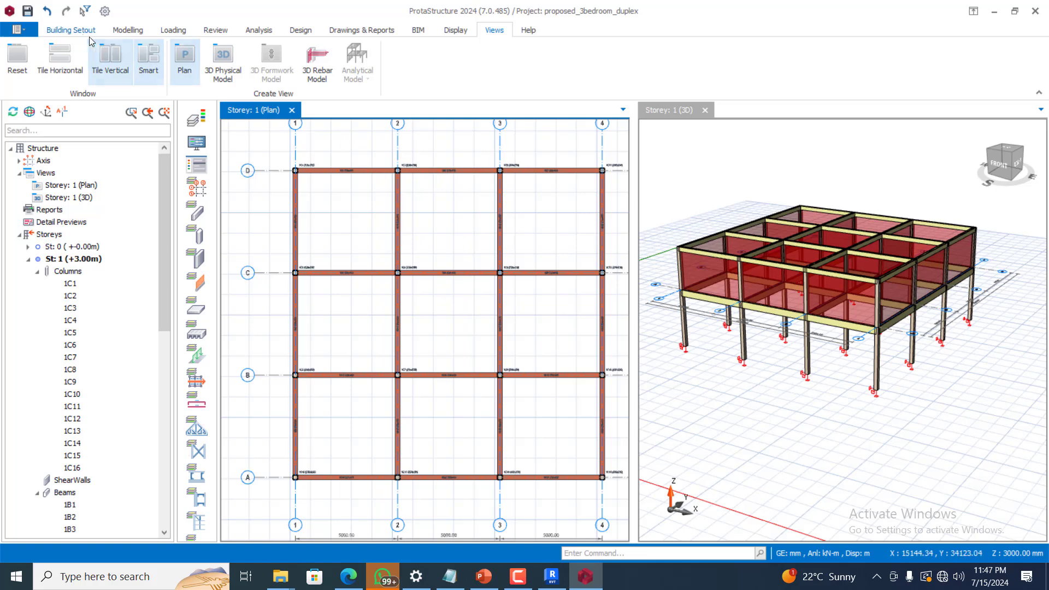
- Start a new storey 1 slab definition and set the slab thickness to 150 mm
{"action": "left_click", "coordinate": [82, 31]}
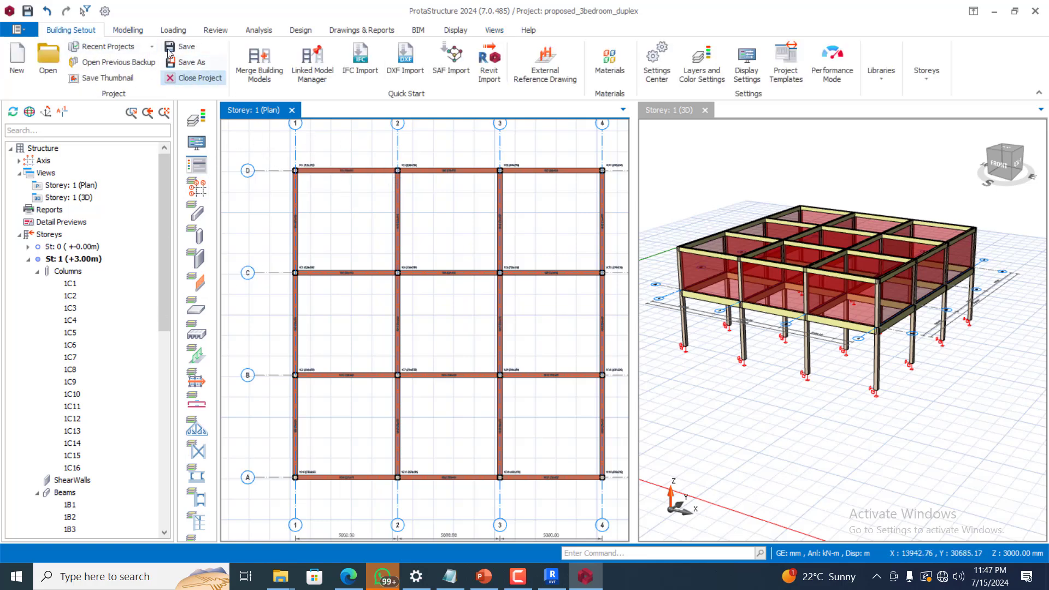
{"action": "left_click", "coordinate": [127, 30]}
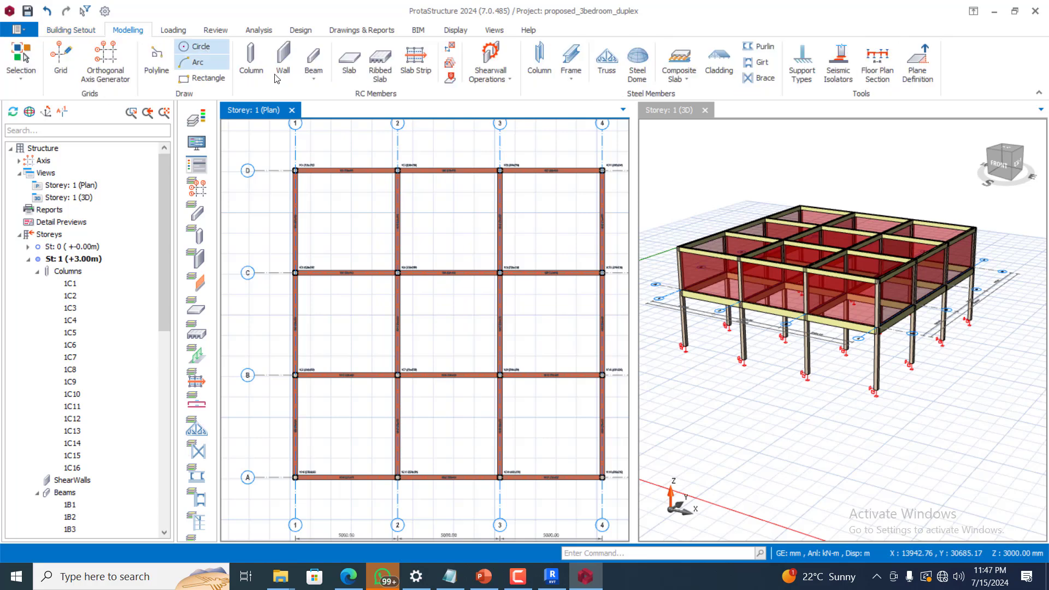
{"action": "left_click", "coordinate": [349, 66]}
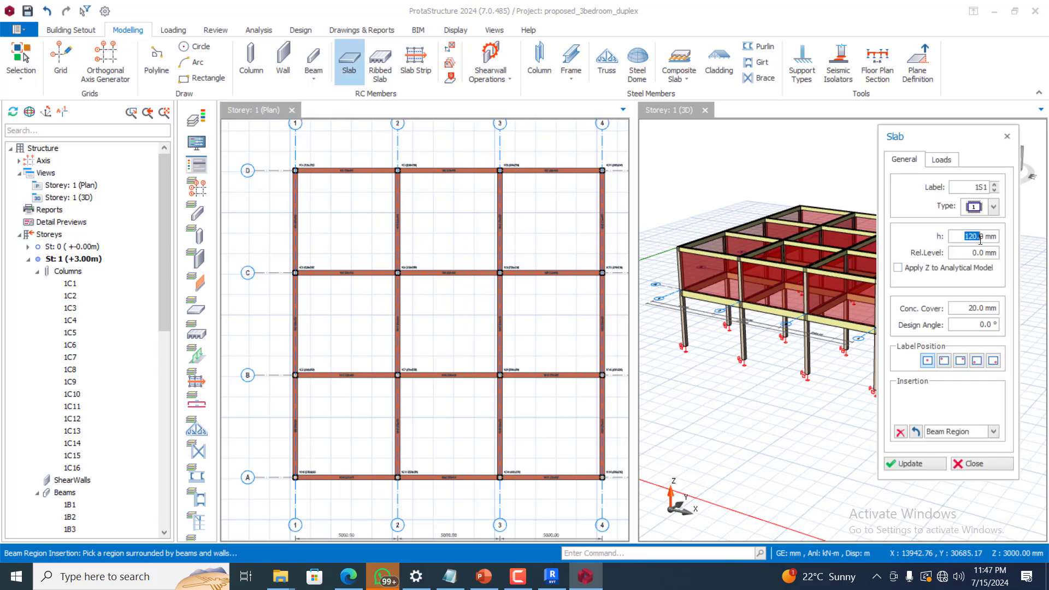
{"action": "left_click_drag", "start_coordinate": [960, 240], "coordinate": [974, 242]}
{"action": "type", "text": "1"}
{"action": "left_click", "coordinate": [940, 162]}
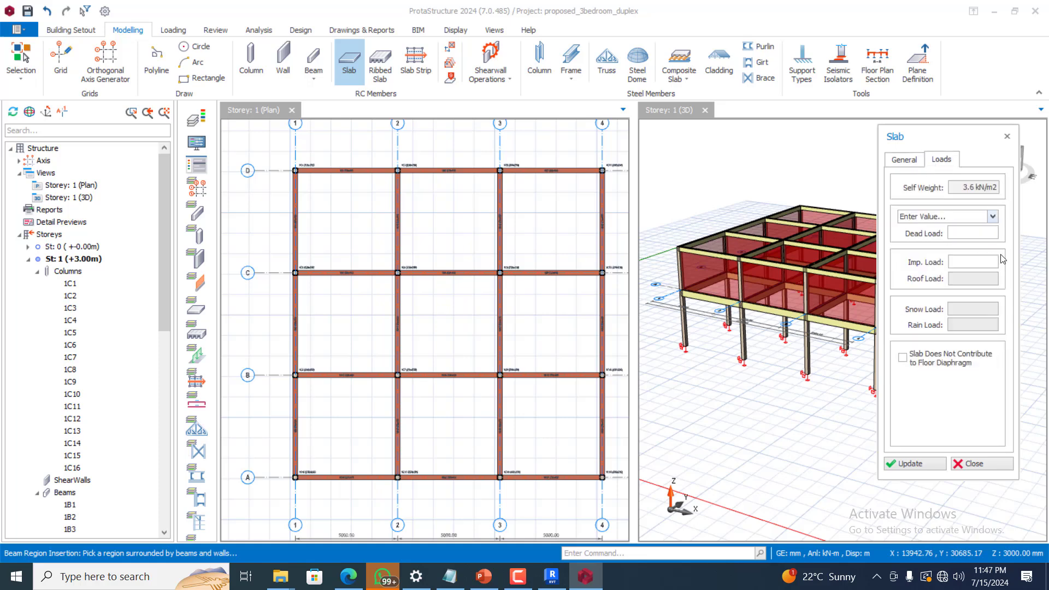
- Assign the Lowered Slab dead load and a 1.5 kN/m2 imposed load for Residential Communal Areas with limited use
{"action": "left_click", "coordinate": [992, 217]}
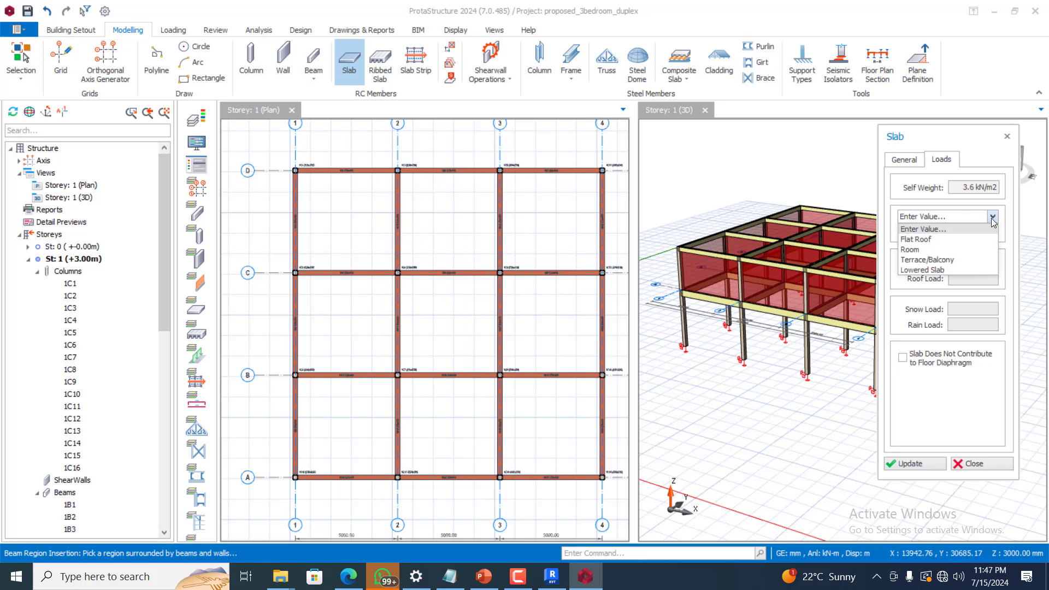
{"action": "left_click", "coordinate": [947, 278]}
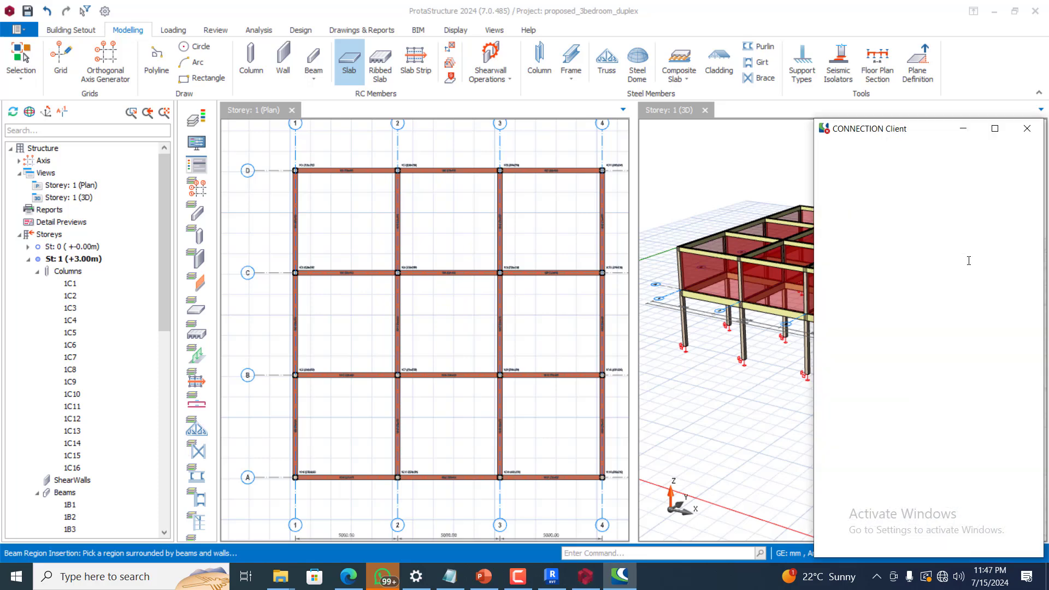
{"action": "left_click", "coordinate": [1026, 129]}
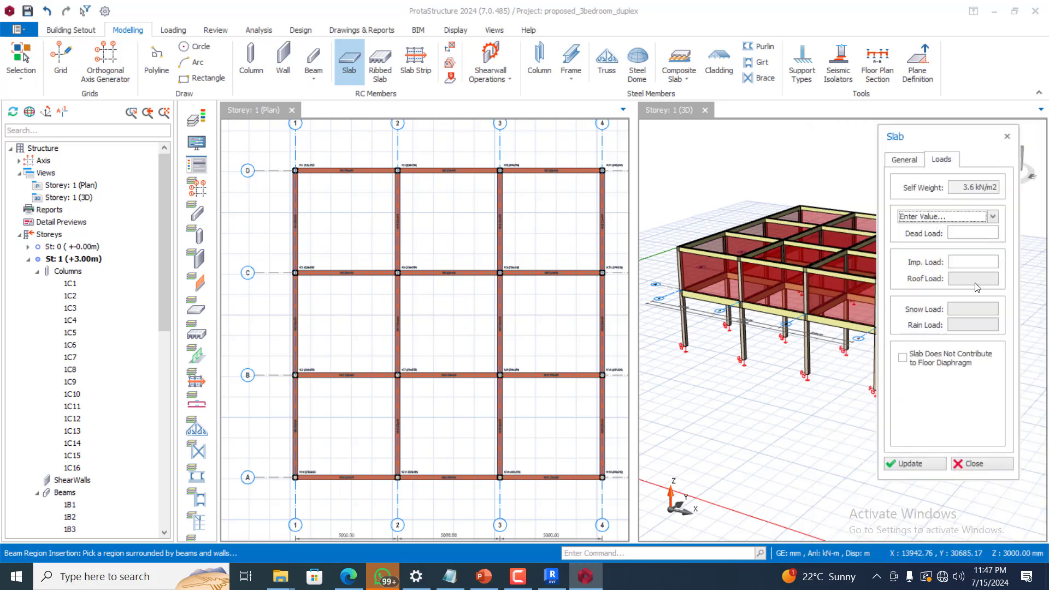
{"action": "left_click", "coordinate": [976, 230]}
{"action": "left_click", "coordinate": [992, 217]}
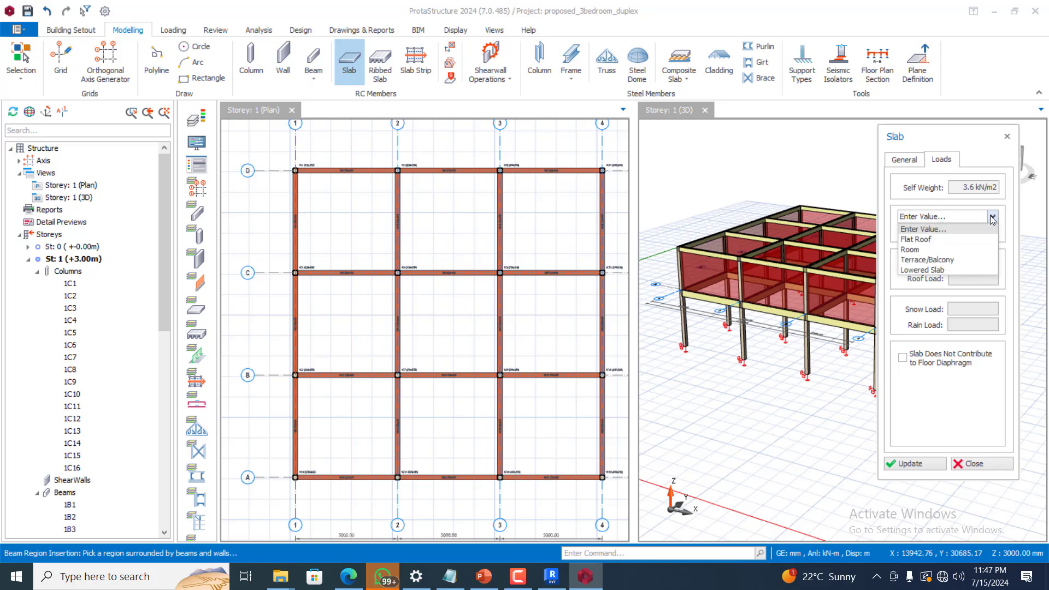
{"action": "left_click", "coordinate": [945, 271]}
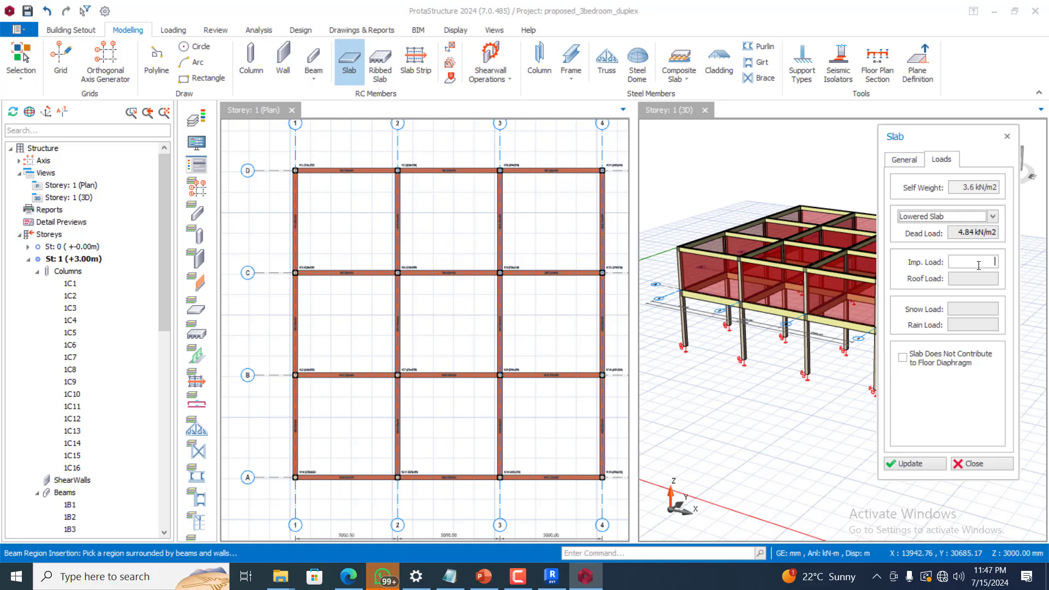
{"action": "left_click", "coordinate": [978, 266]}
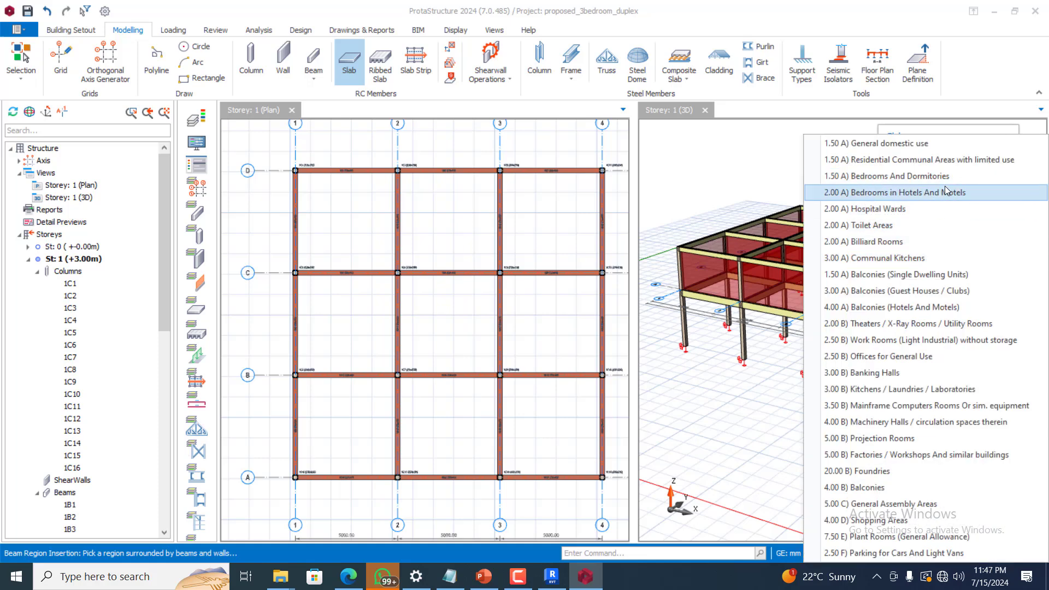
{"action": "left_click", "coordinate": [957, 159]}
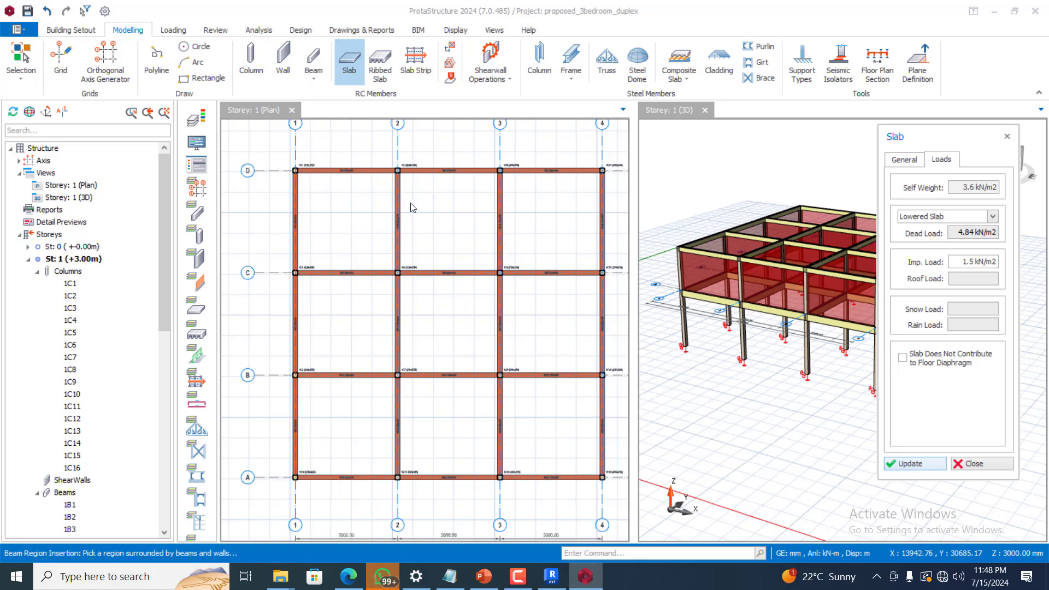
- Insert slabs in all storey 1 beam bays except the one between axes 3-4 and B-C
{"action": "left_click", "coordinate": [437, 220]}
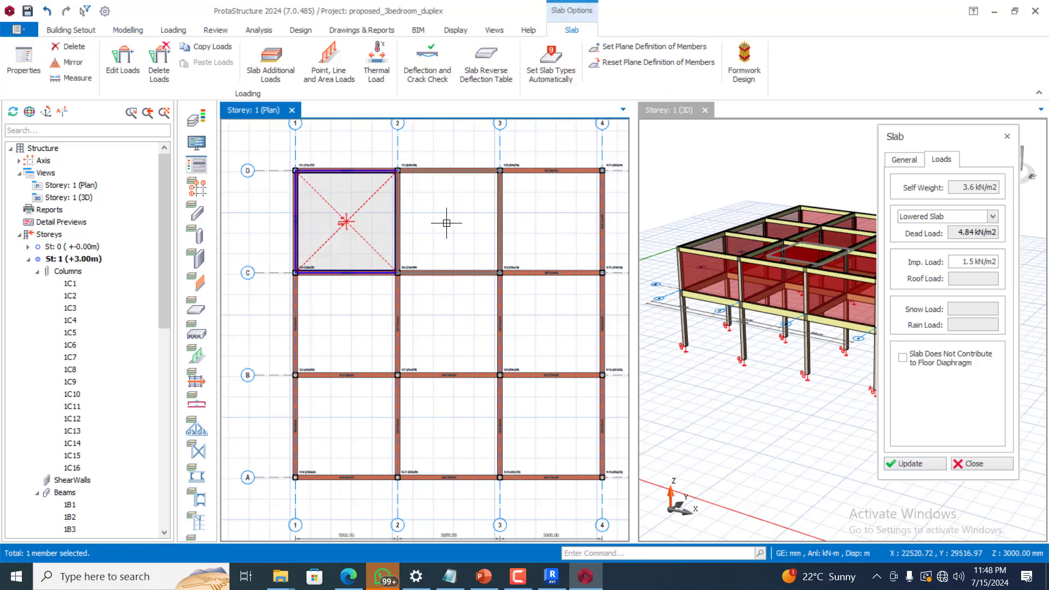
{"action": "left_click", "coordinate": [447, 223]}
{"action": "left_click", "coordinate": [575, 225]}
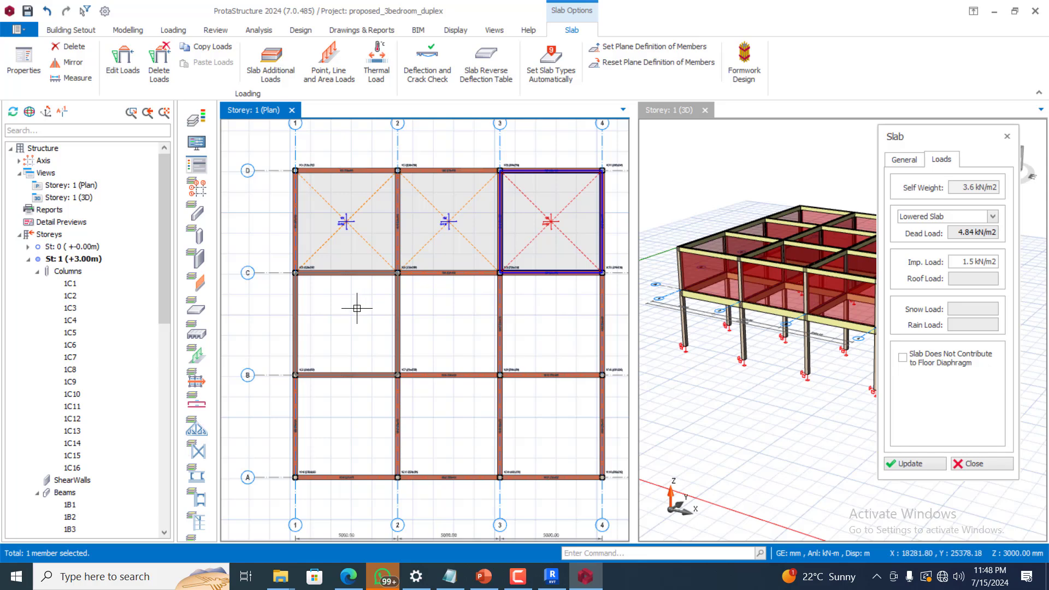
{"action": "left_click", "coordinate": [358, 307]}
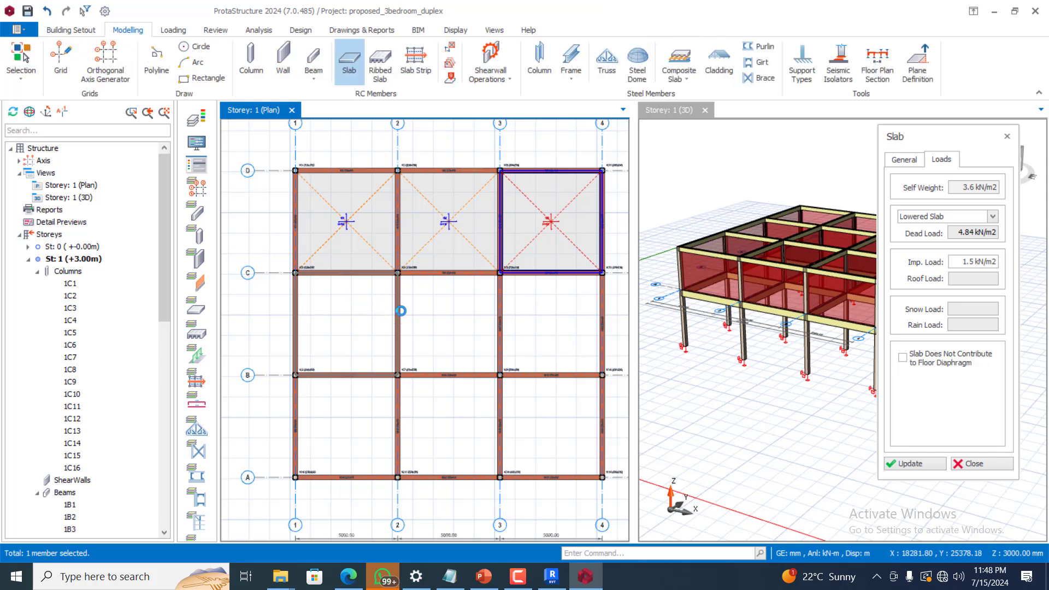
{"action": "left_click", "coordinate": [444, 324]}
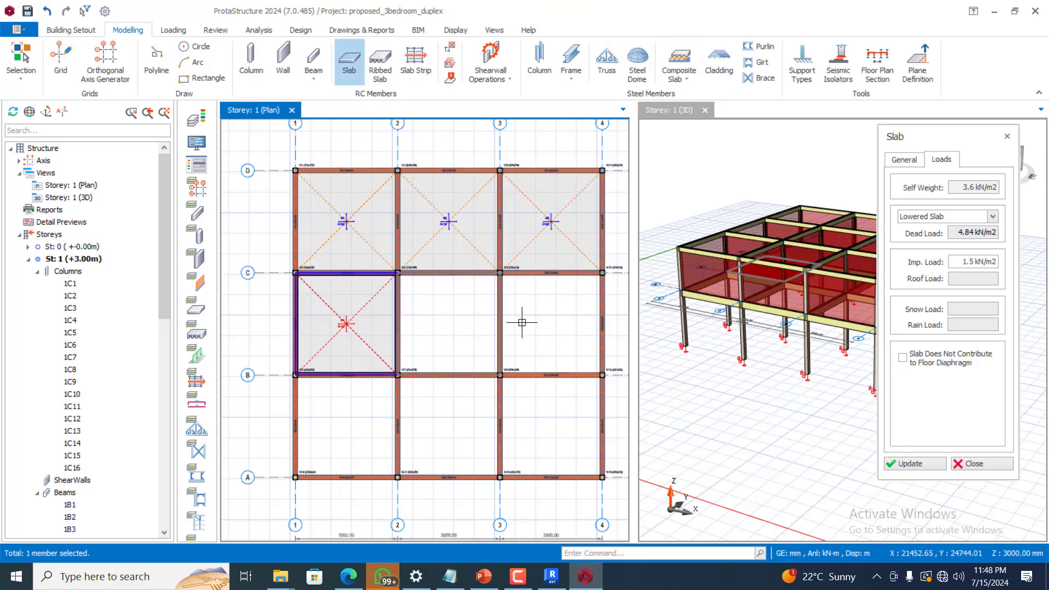
{"action": "left_click", "coordinate": [344, 421]}
{"action": "left_click", "coordinate": [456, 419]}
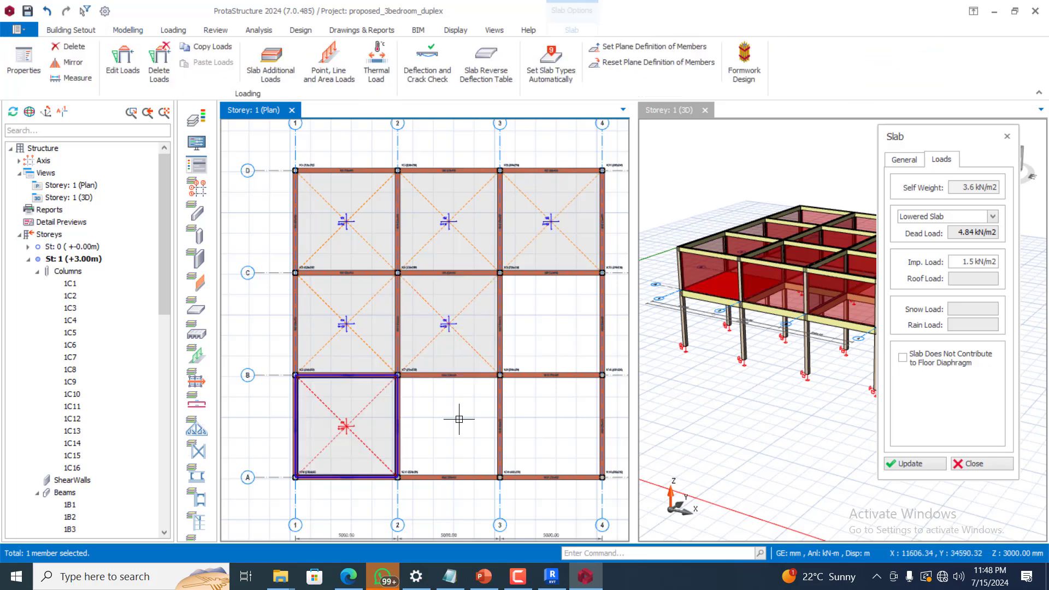
{"action": "left_click", "coordinate": [553, 420]}
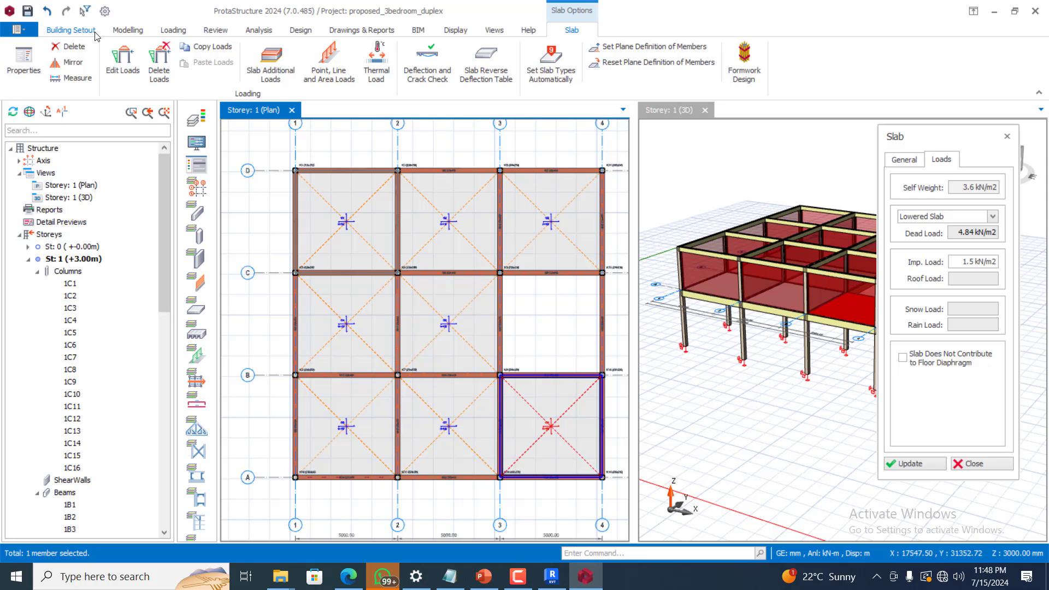
- Determine the slab types automatically for all slabs in the storey with a 70% minimum edge coverage ratio
{"action": "left_click", "coordinate": [561, 70]}
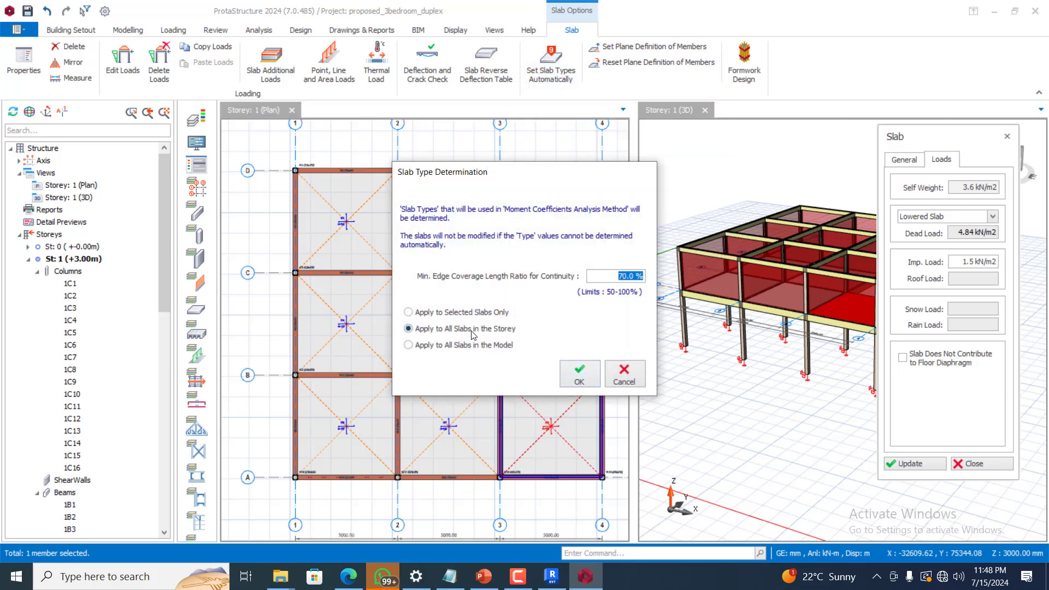
{"action": "left_click", "coordinate": [574, 381]}
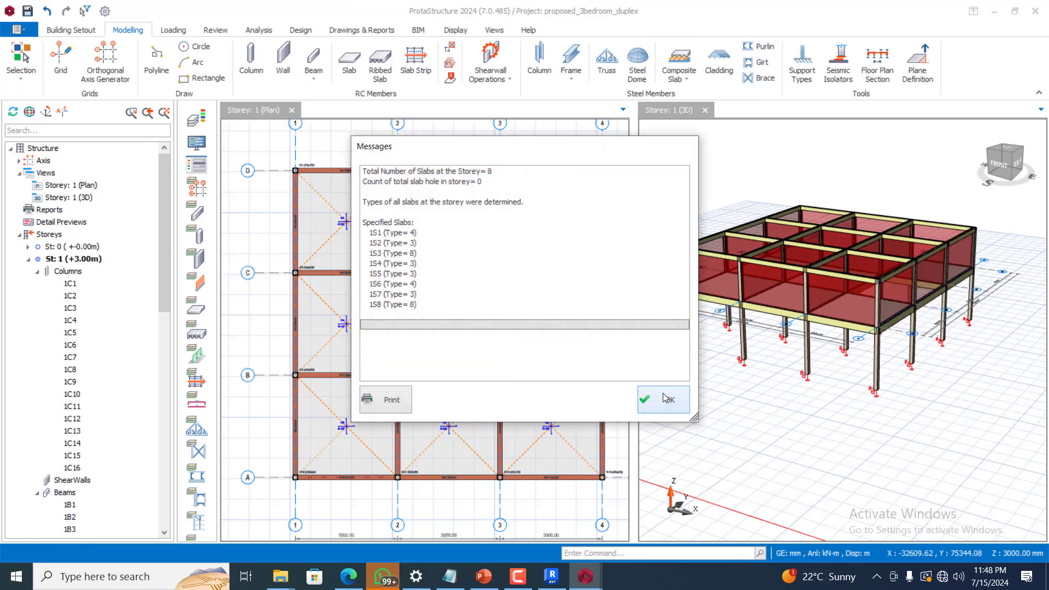
{"action": "left_click", "coordinate": [665, 399]}
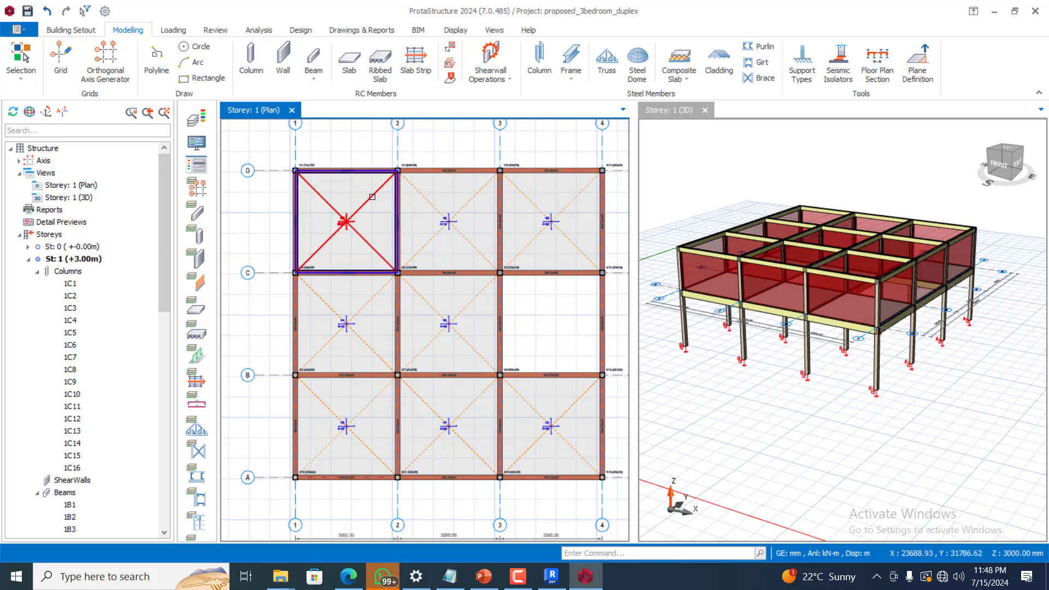
- Examine the slab labels and thicknesses on the storey 1 plan
{"action": "scroll", "coordinate": [447, 218], "scroll_direction": "up", "scroll_amount": 5}
{"action": "scroll", "coordinate": [466, 244], "scroll_direction": "down", "scroll_amount": 3}
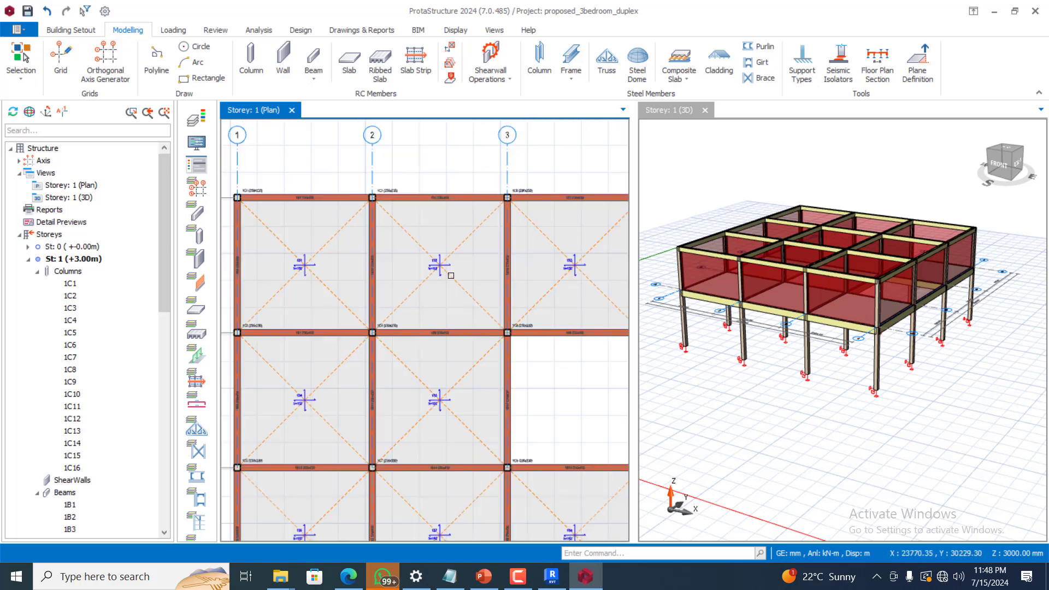
{"action": "scroll", "coordinate": [291, 266], "scroll_direction": "up", "scroll_amount": 5}
{"action": "scroll", "coordinate": [308, 256], "scroll_direction": "down", "scroll_amount": 4}
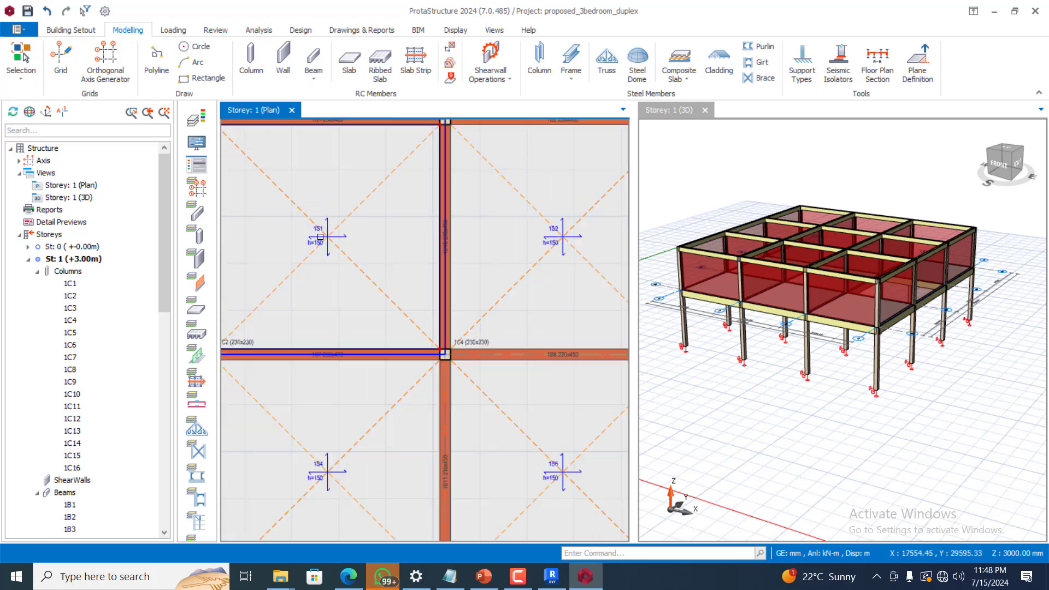
{"action": "scroll", "coordinate": [311, 254], "scroll_direction": "down", "scroll_amount": 4}
{"action": "left_click", "coordinate": [394, 328]}
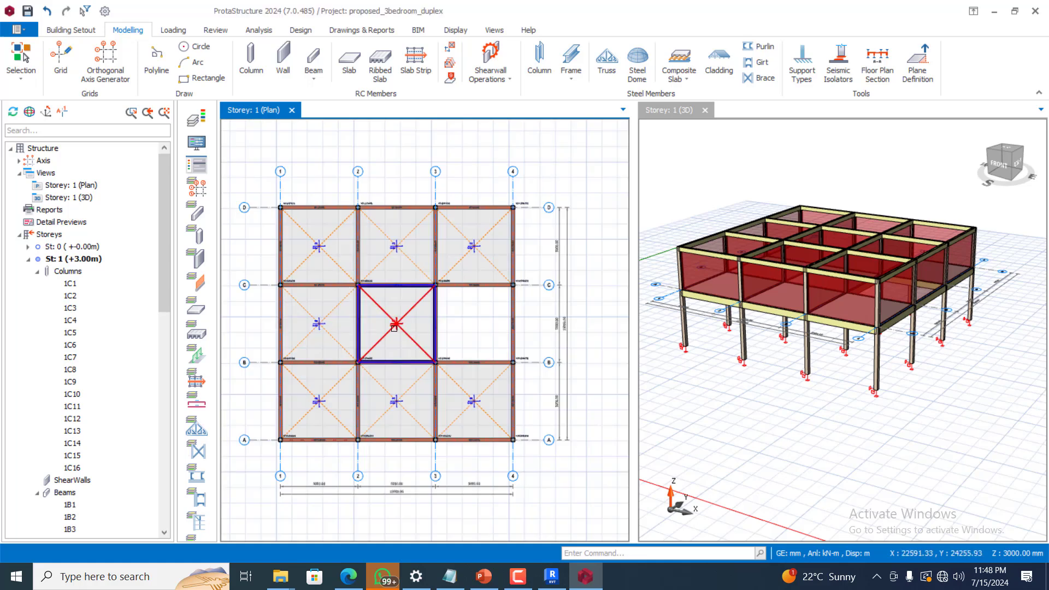
- Examine the slab layout around the central bay and the open bay between axes 3-4 and B-C on the storey 1 plan
{"action": "scroll", "coordinate": [393, 322], "scroll_direction": "up", "scroll_amount": 1}
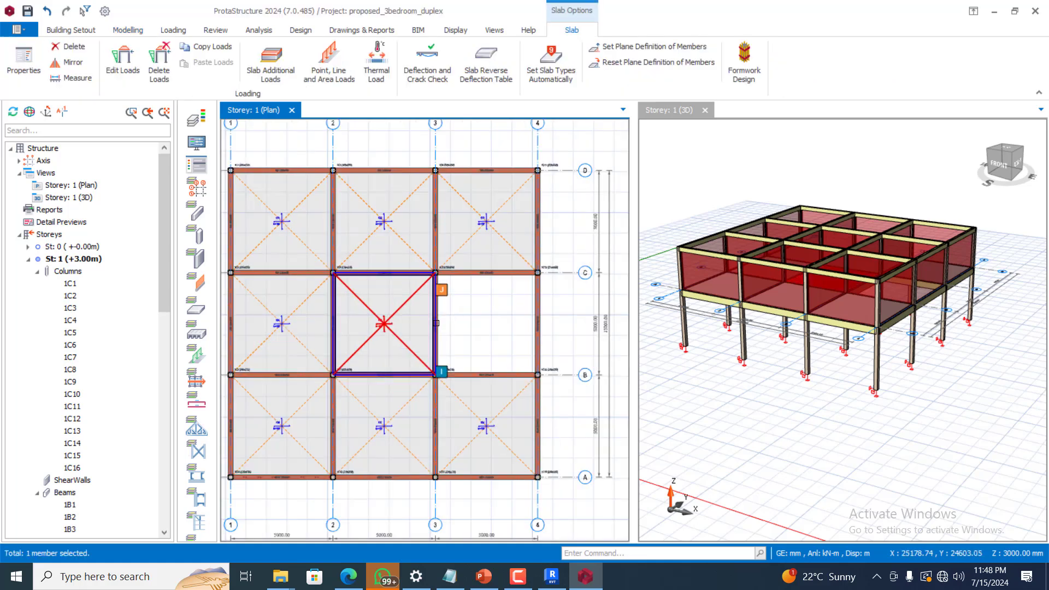
{"action": "scroll", "coordinate": [335, 295], "scroll_direction": "up", "scroll_amount": 1}
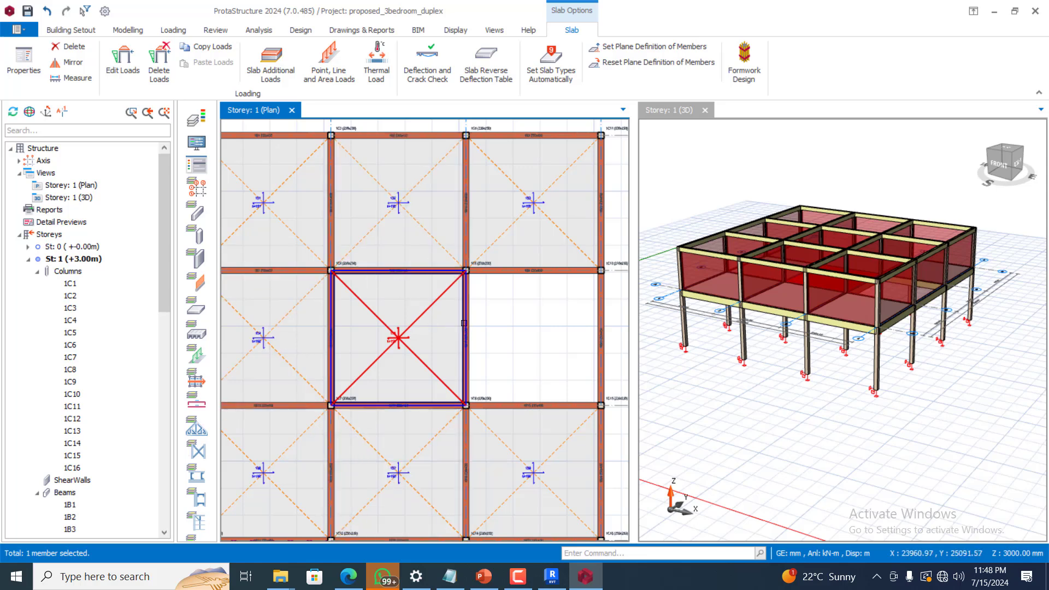
{"action": "scroll", "coordinate": [442, 272], "scroll_direction": "down", "scroll_amount": 2}
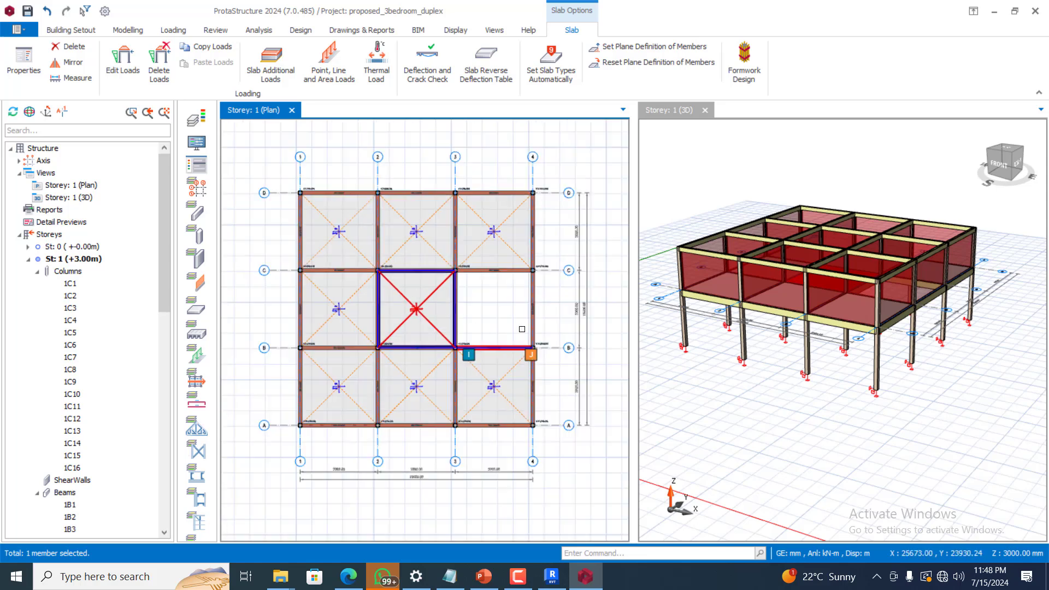
{"action": "scroll", "coordinate": [539, 310], "scroll_direction": "up", "scroll_amount": 3}
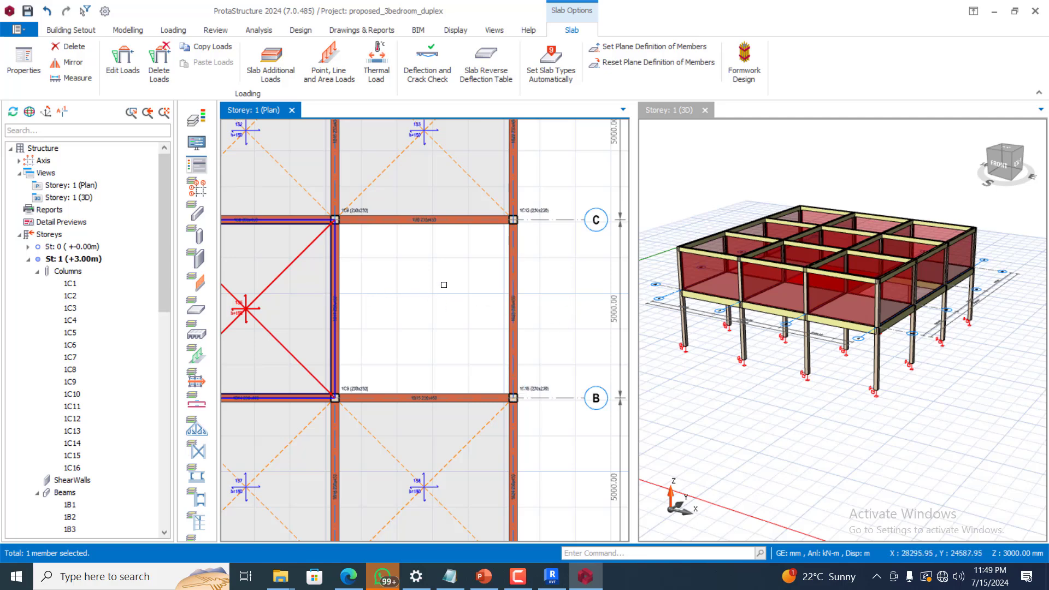
{"action": "scroll", "coordinate": [444, 285], "scroll_direction": "down", "scroll_amount": 3}
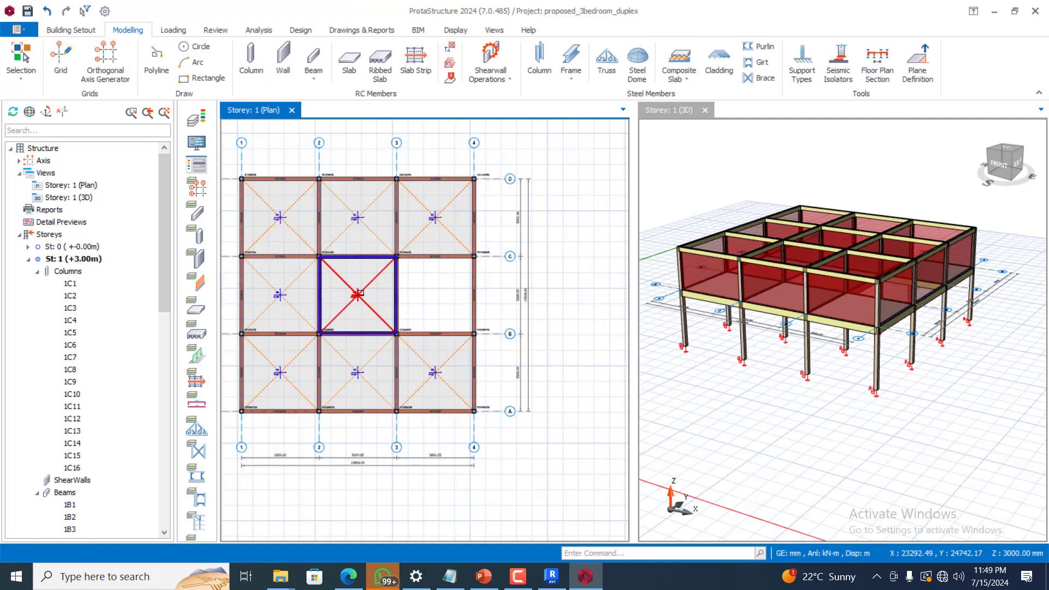
{"action": "mouse_move", "coordinate": [361, 292]}
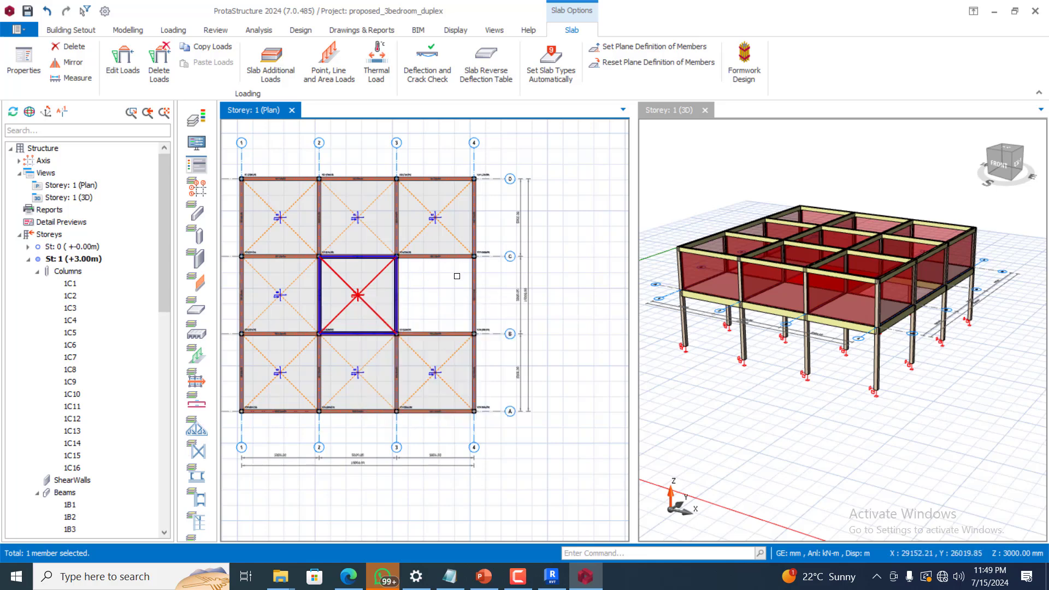
{"action": "key", "text": "Escape"}
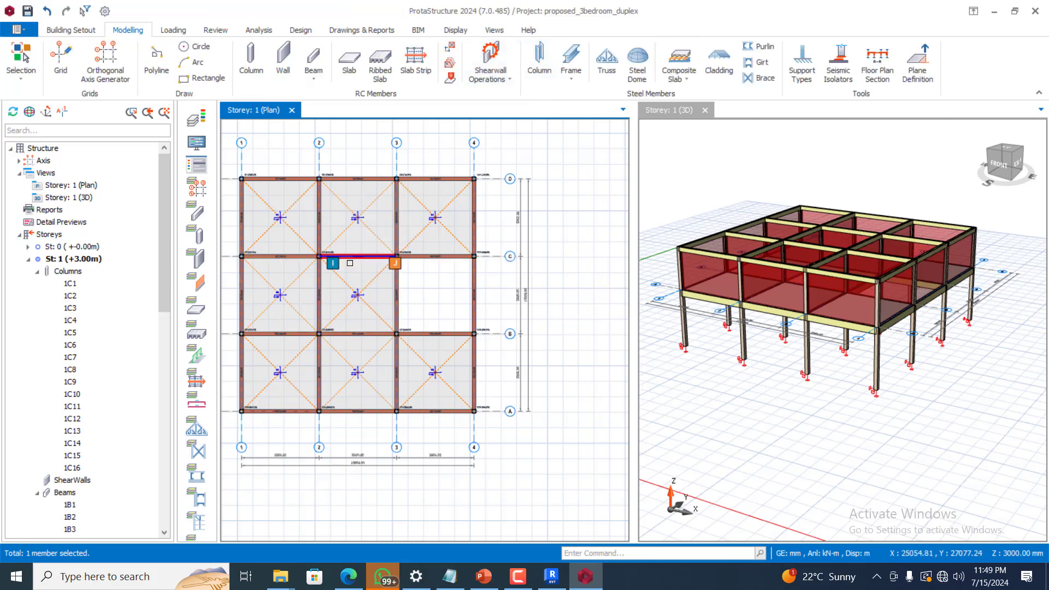
{"action": "scroll", "coordinate": [538, 239], "scroll_direction": "down", "scroll_amount": 1}
{"action": "scroll", "coordinate": [385, 260], "scroll_direction": "up", "scroll_amount": 1}
{"action": "scroll", "coordinate": [261, 169], "scroll_direction": "up", "scroll_amount": 2}
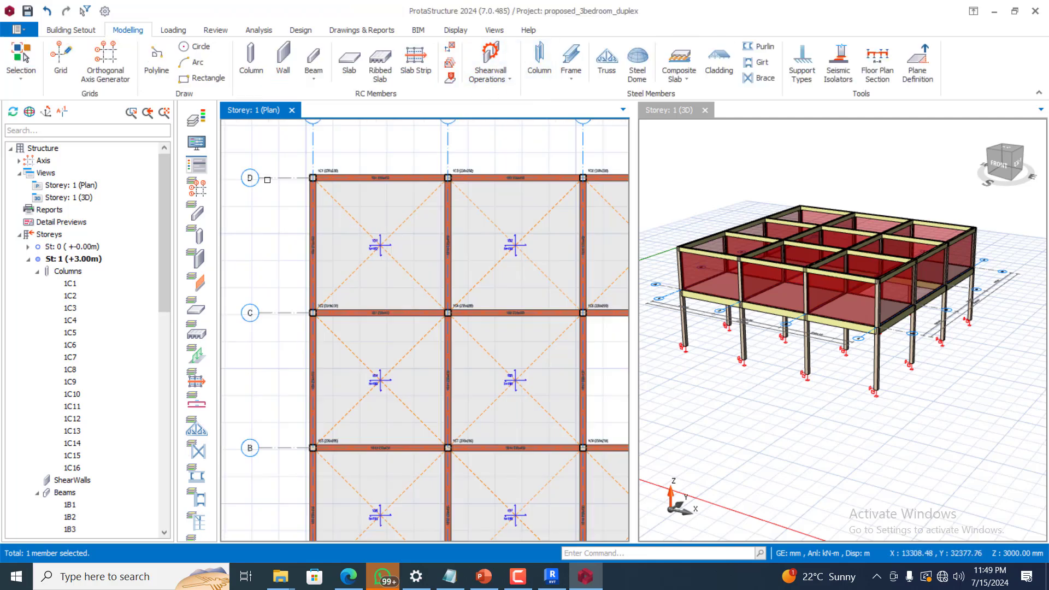
{"action": "scroll", "coordinate": [299, 163], "scroll_direction": "down", "scroll_amount": 1}
{"action": "scroll", "coordinate": [296, 167], "scroll_direction": "down", "scroll_amount": 1}
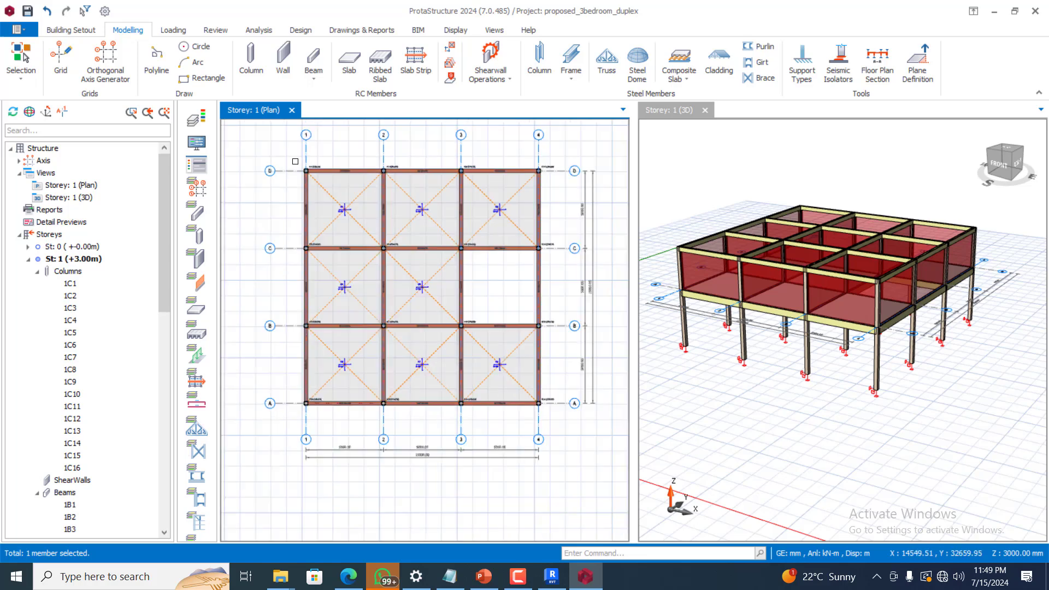
- Re-label the columns, beams and slabs in all storeys, retaining compatible labels between storeys
{"action": "left_click", "coordinate": [496, 31]}
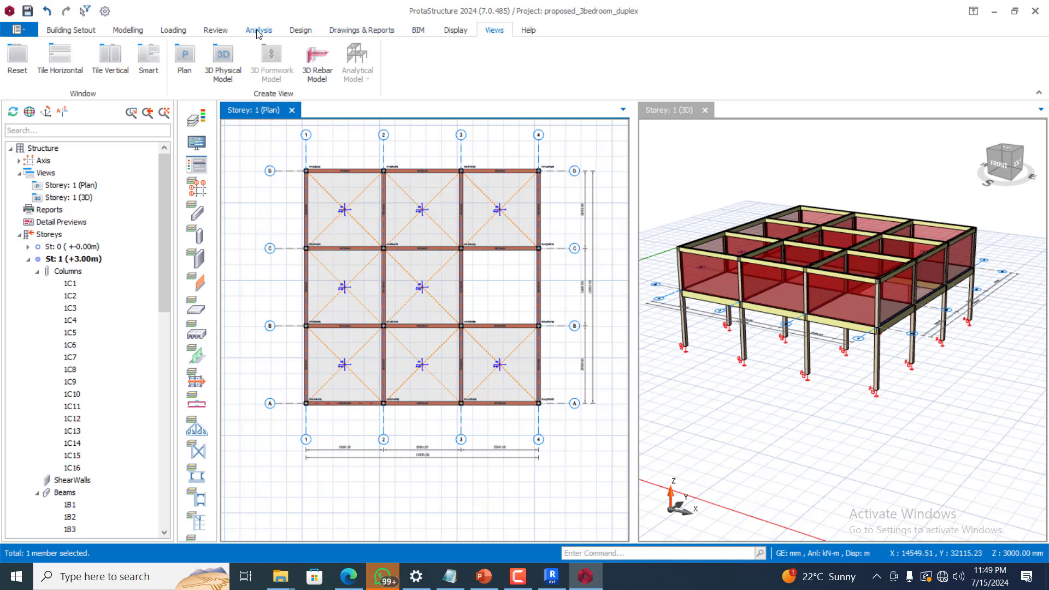
{"action": "left_click", "coordinate": [215, 31]}
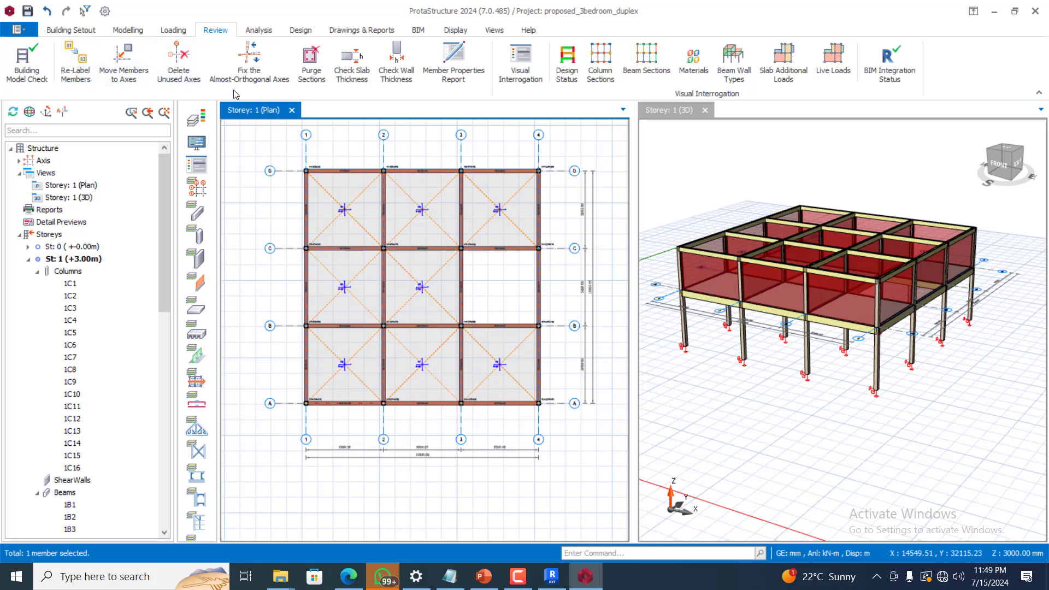
{"action": "left_click", "coordinate": [83, 63]}
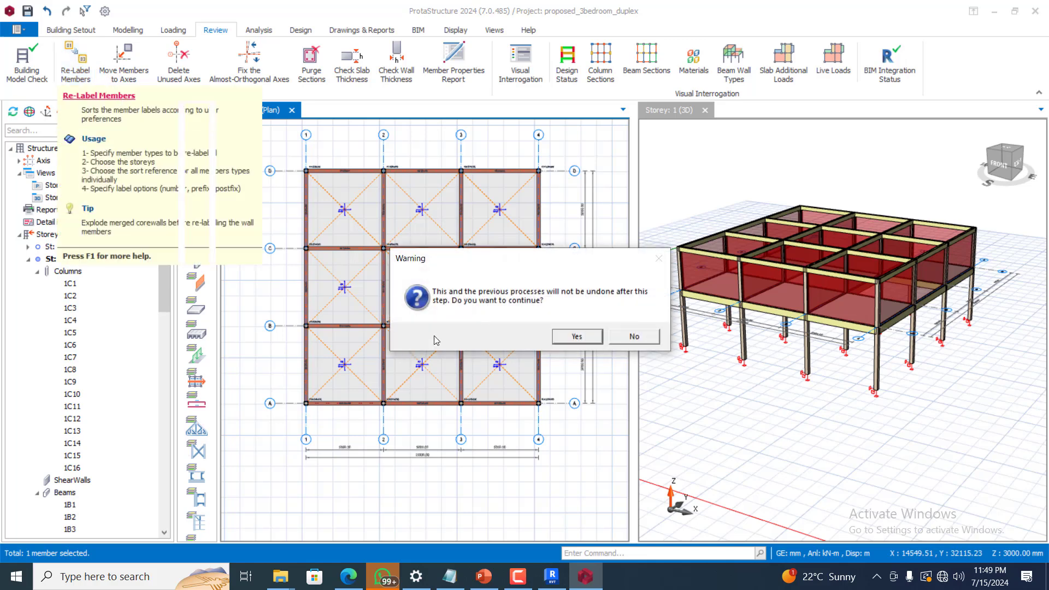
{"action": "left_click", "coordinate": [577, 336]}
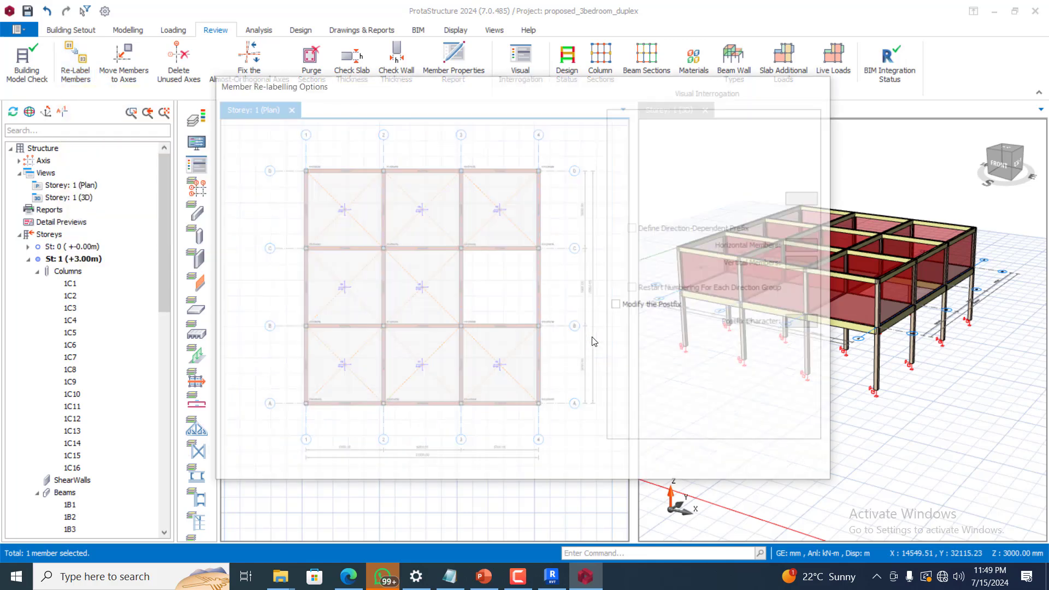
{"action": "left_click", "coordinate": [240, 129]}
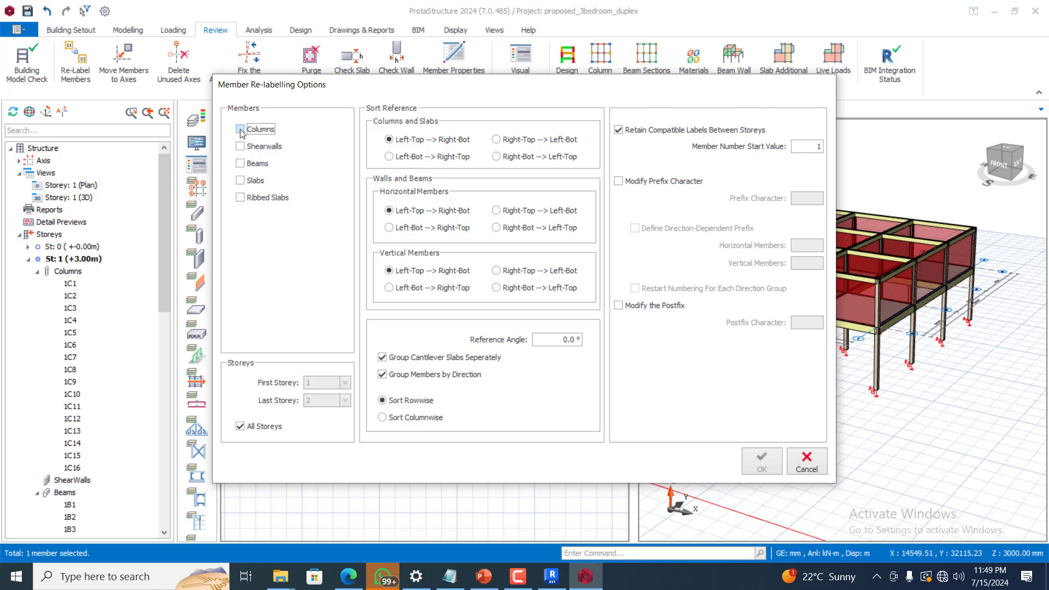
{"action": "left_click", "coordinate": [241, 147]}
{"action": "left_click", "coordinate": [241, 146]}
{"action": "left_click", "coordinate": [241, 163]}
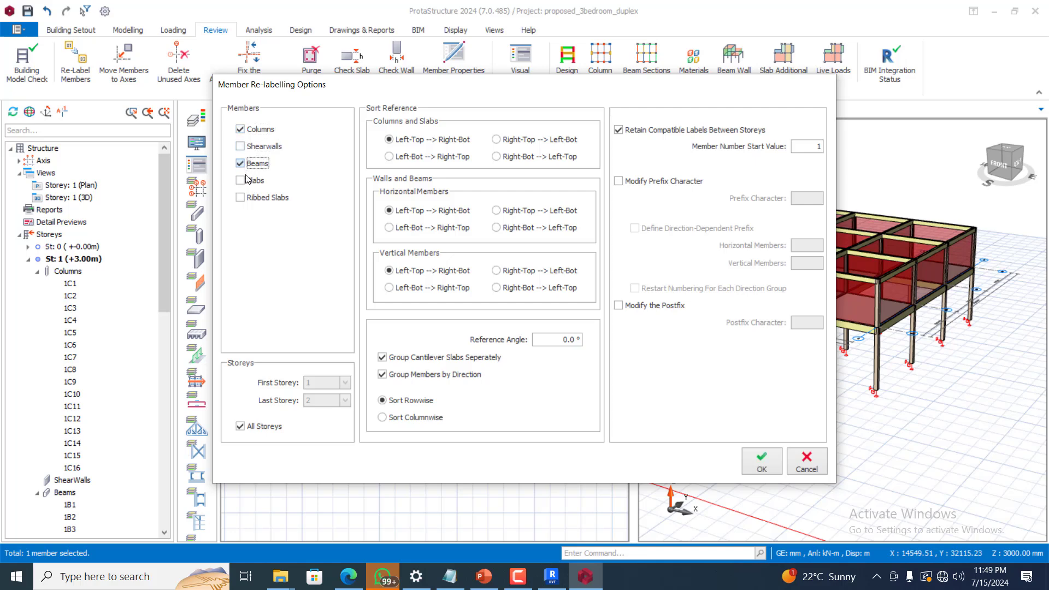
{"action": "left_click", "coordinate": [241, 180]}
{"action": "left_click", "coordinate": [762, 461]}
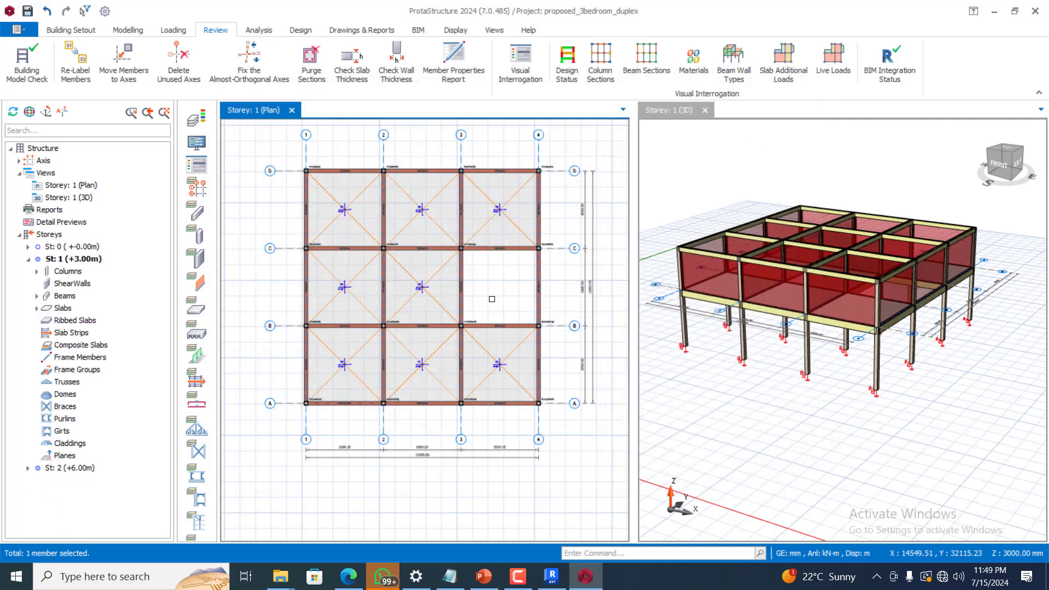
{"action": "left_click", "coordinate": [385, 266]}
{"action": "left_click", "coordinate": [445, 250]}
- Open the Building Analysis settings for the model
{"action": "left_click", "coordinate": [260, 31]}
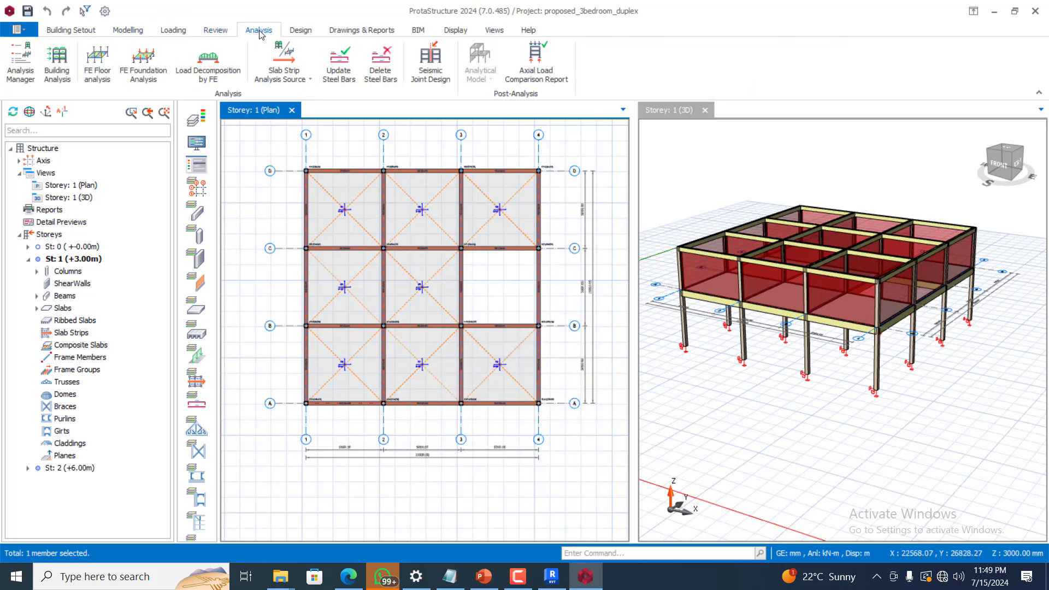
{"action": "left_click", "coordinate": [55, 67]}
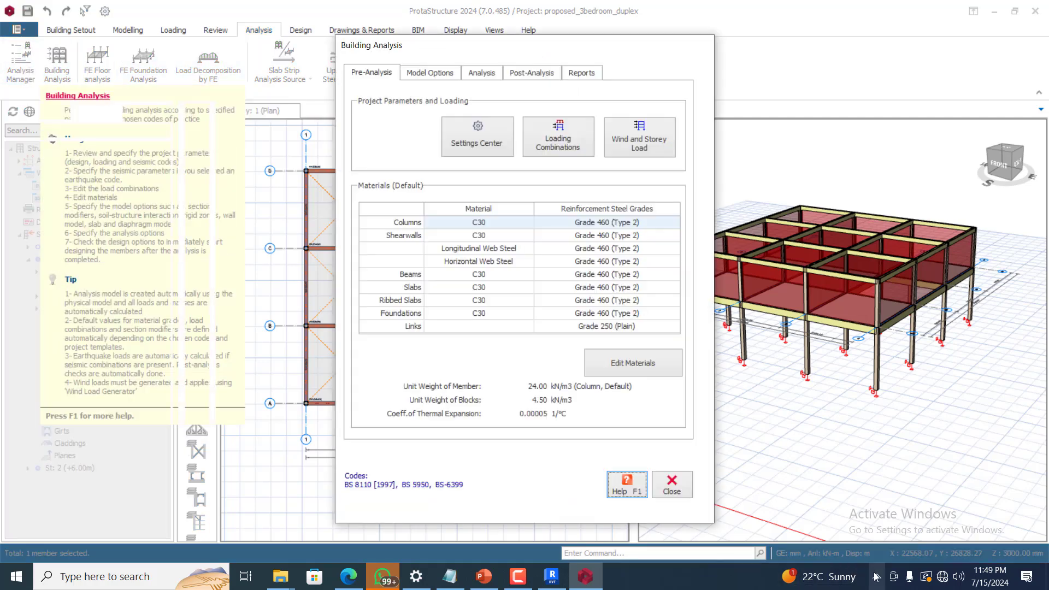
{"action": "left_click", "coordinate": [876, 576]}
{"action": "left_click", "coordinate": [876, 576]}
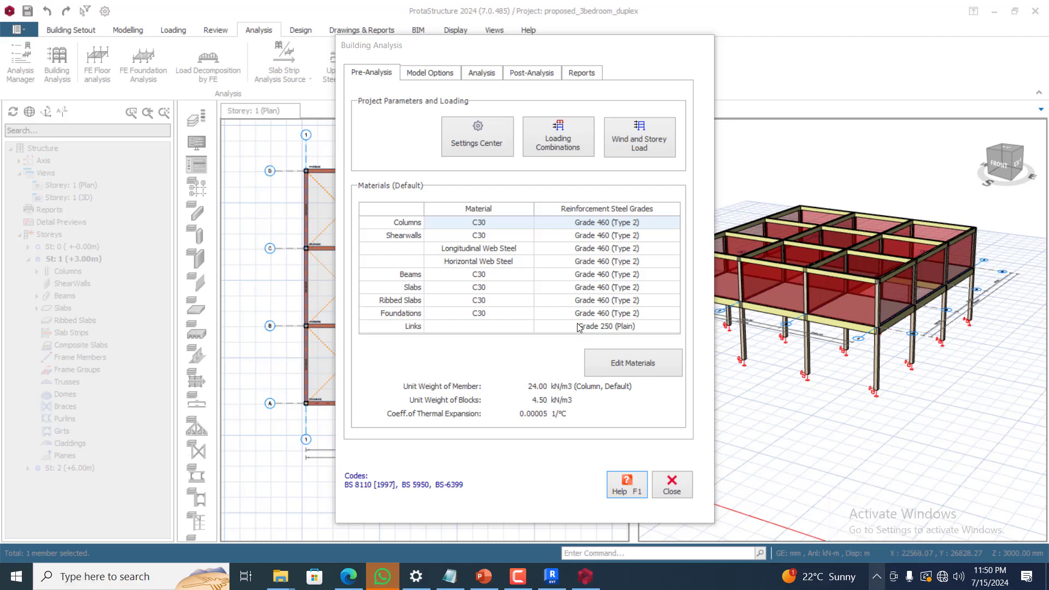
{"action": "left_click", "coordinate": [876, 578]}
{"action": "left_click", "coordinate": [877, 582]}
- Run the building analysis with column/wall and beam reinforcement design, re-selecting bars for both and reassigning the default rebar pattern to all axes
{"action": "left_click", "coordinate": [491, 77]}
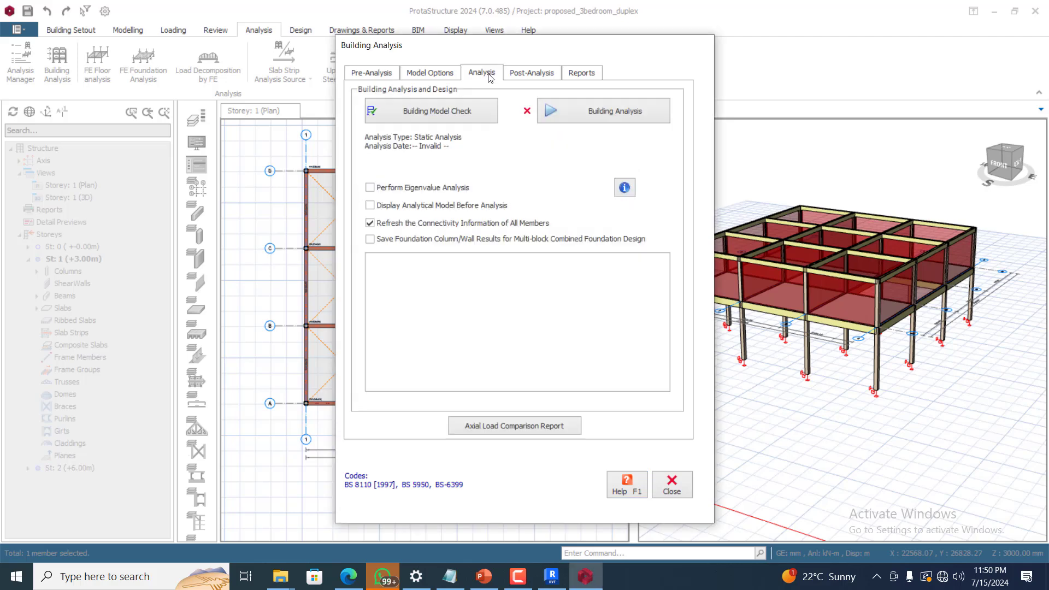
{"action": "left_click", "coordinate": [580, 118]}
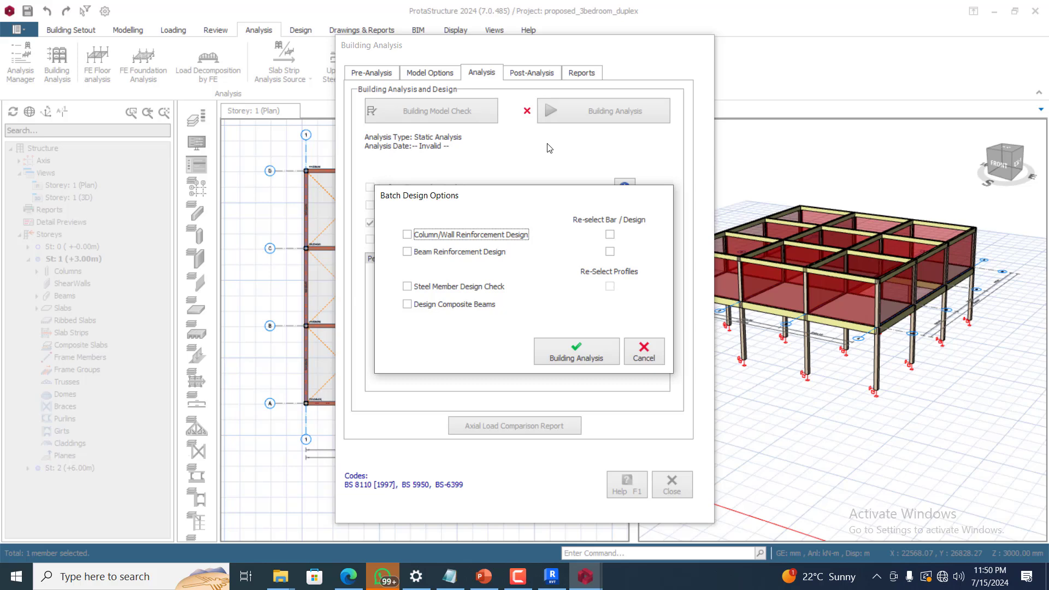
{"action": "left_click", "coordinate": [407, 236]}
{"action": "left_click", "coordinate": [408, 253]}
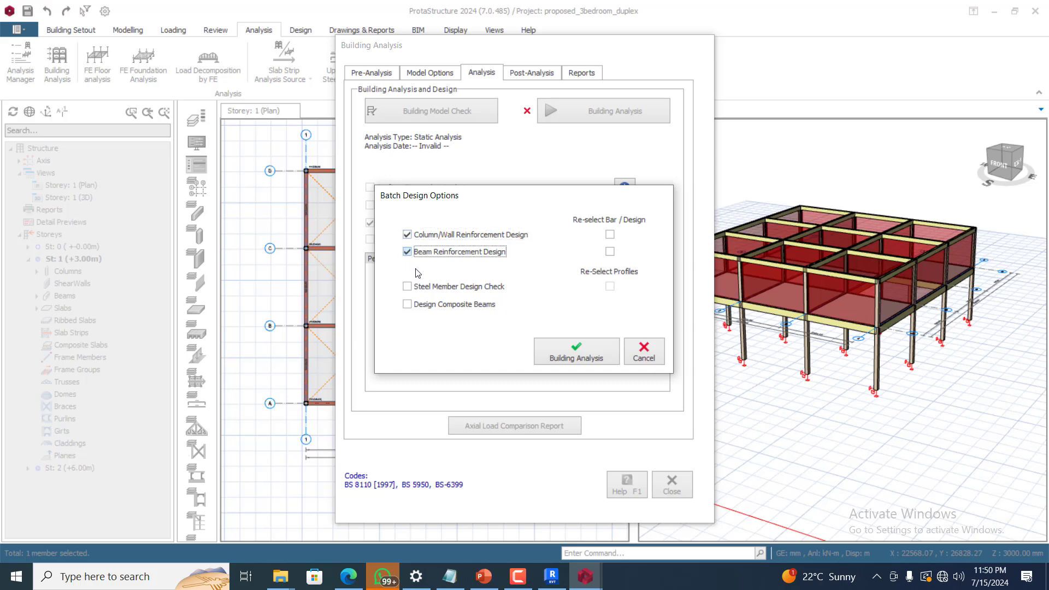
{"action": "left_click", "coordinate": [610, 234]}
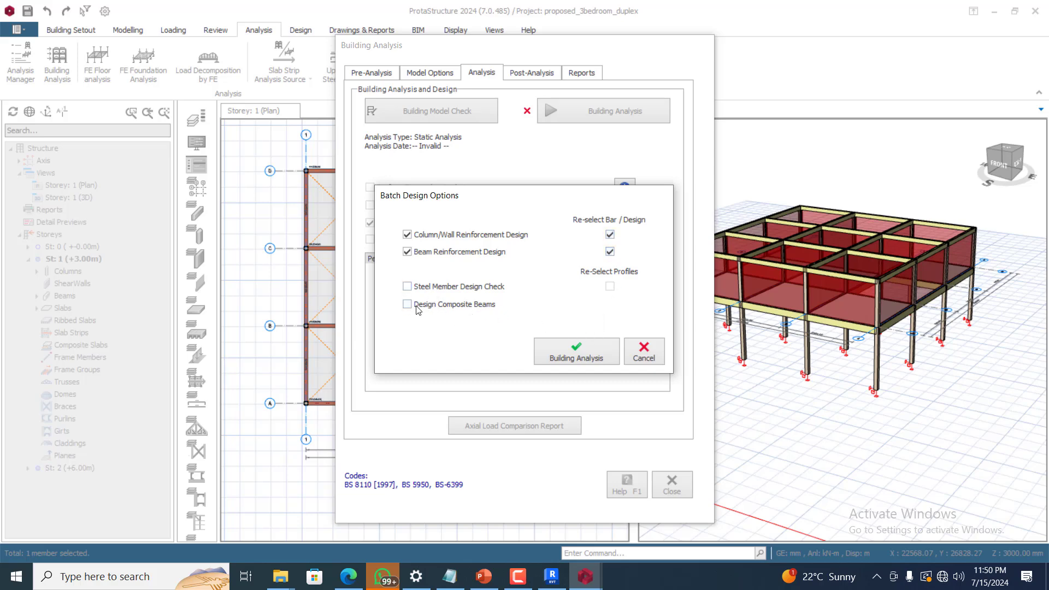
{"action": "left_click", "coordinate": [578, 350]}
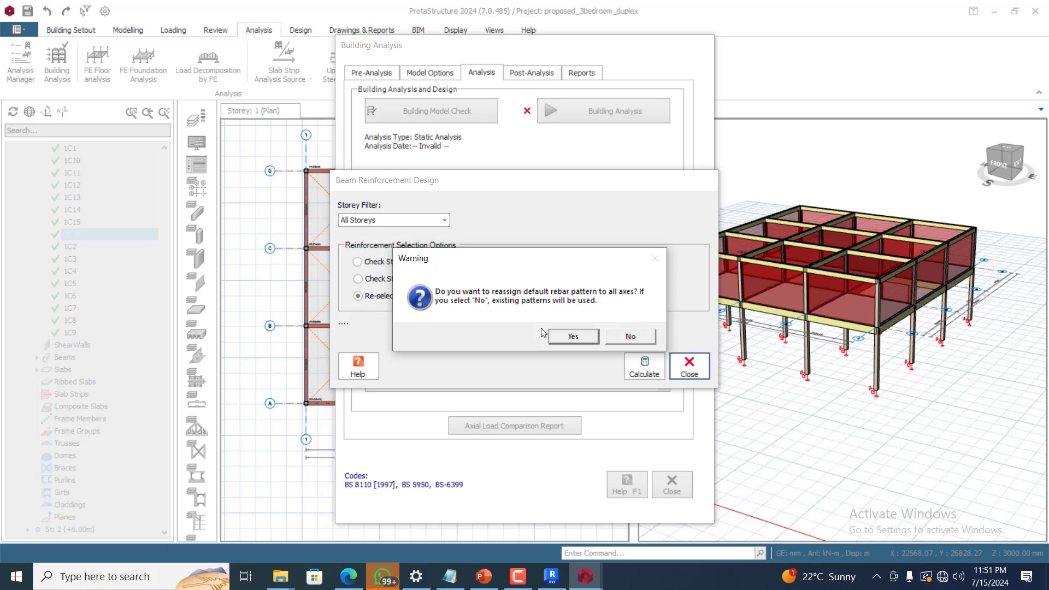
{"action": "left_click", "coordinate": [573, 336]}
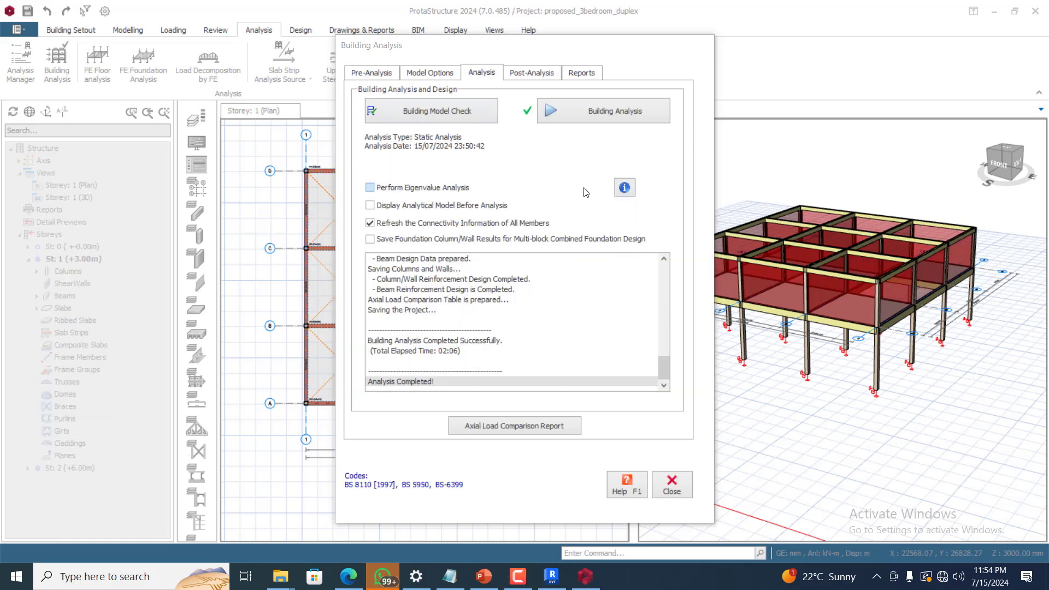
- Review the column reinforcement design results for both storeys and the detailed design of column 1C1
{"action": "left_click", "coordinate": [528, 75]}
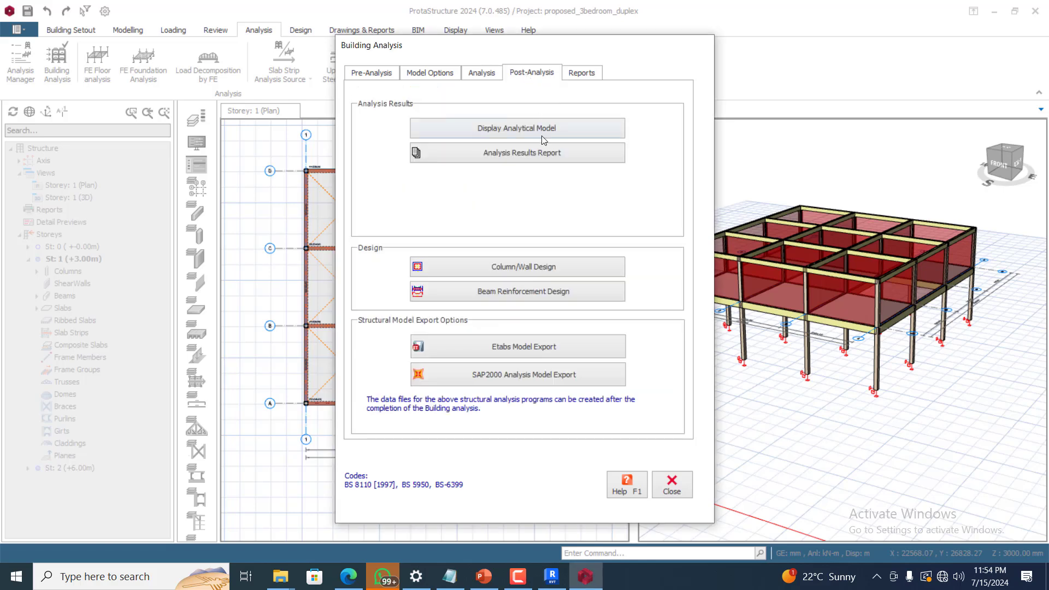
{"action": "left_click", "coordinate": [549, 269]}
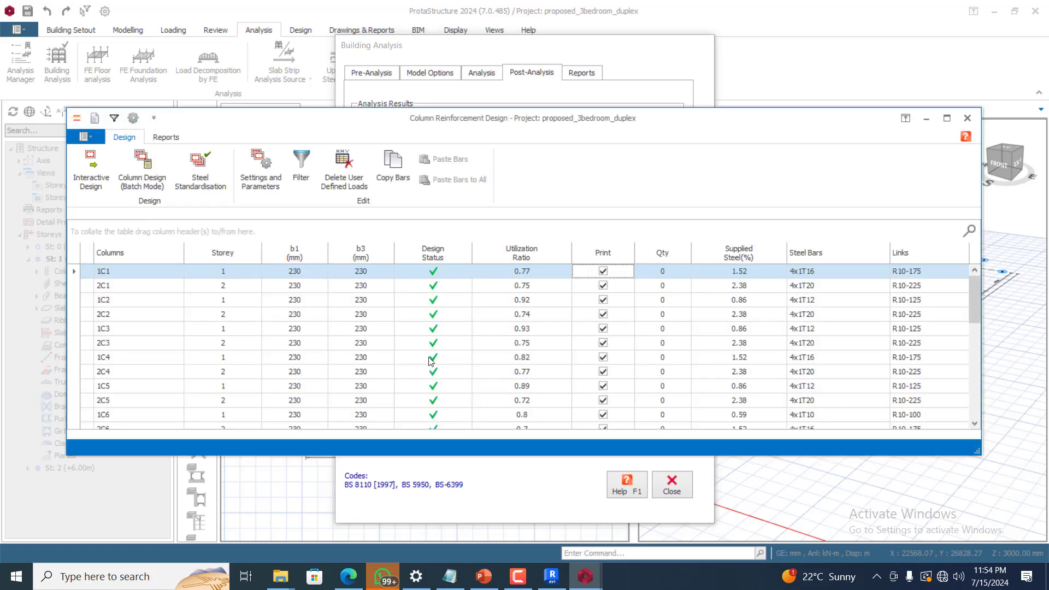
{"action": "scroll", "coordinate": [468, 342], "scroll_direction": "down", "scroll_amount": 3}
{"action": "scroll", "coordinate": [384, 371], "scroll_direction": "down", "scroll_amount": 4}
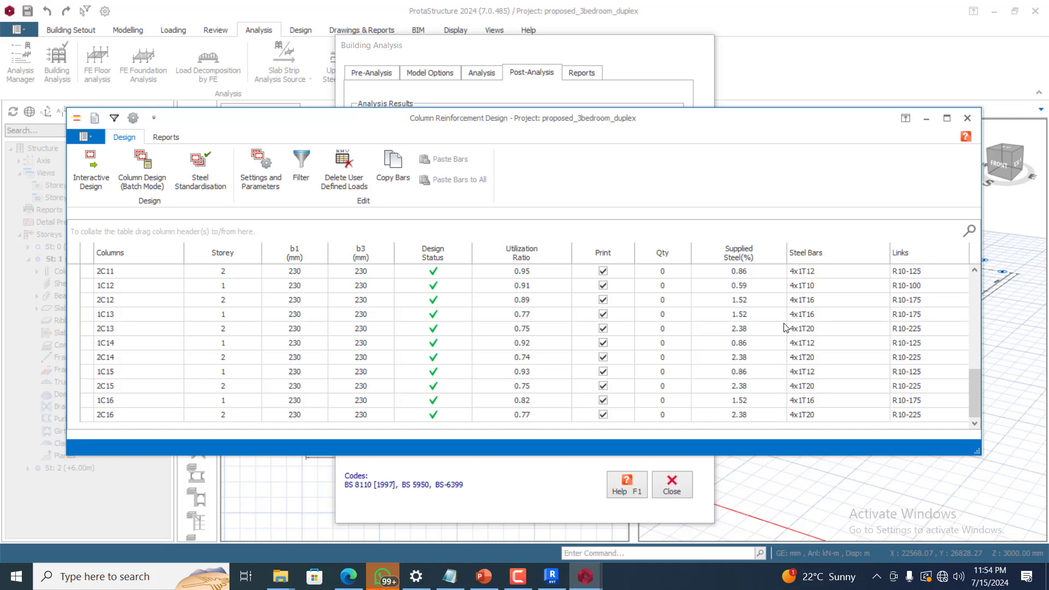
{"action": "scroll", "coordinate": [765, 312], "scroll_direction": "up", "scroll_amount": 5}
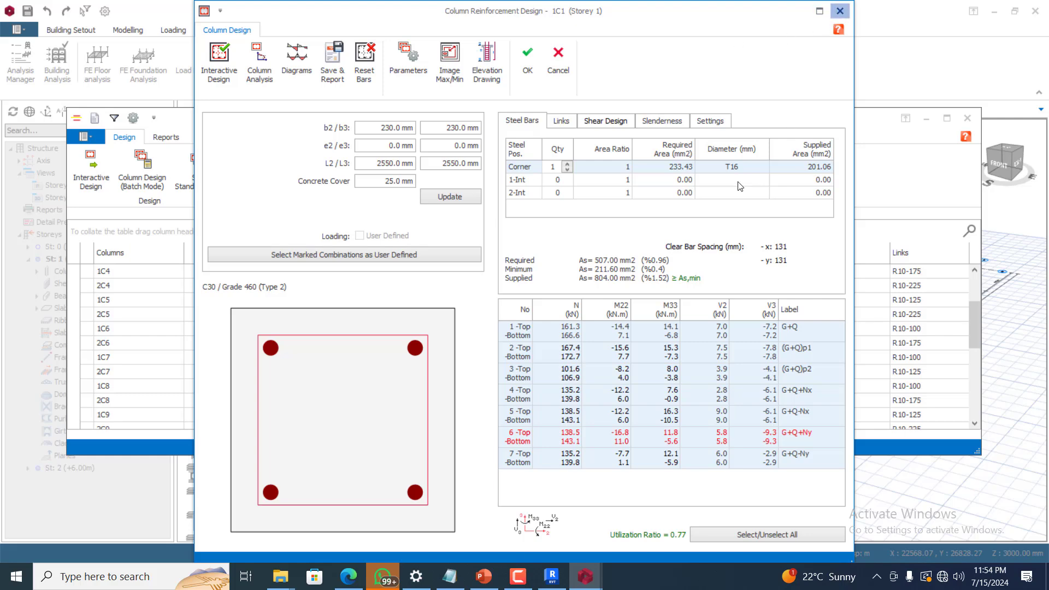
{"action": "left_click", "coordinate": [559, 67]}
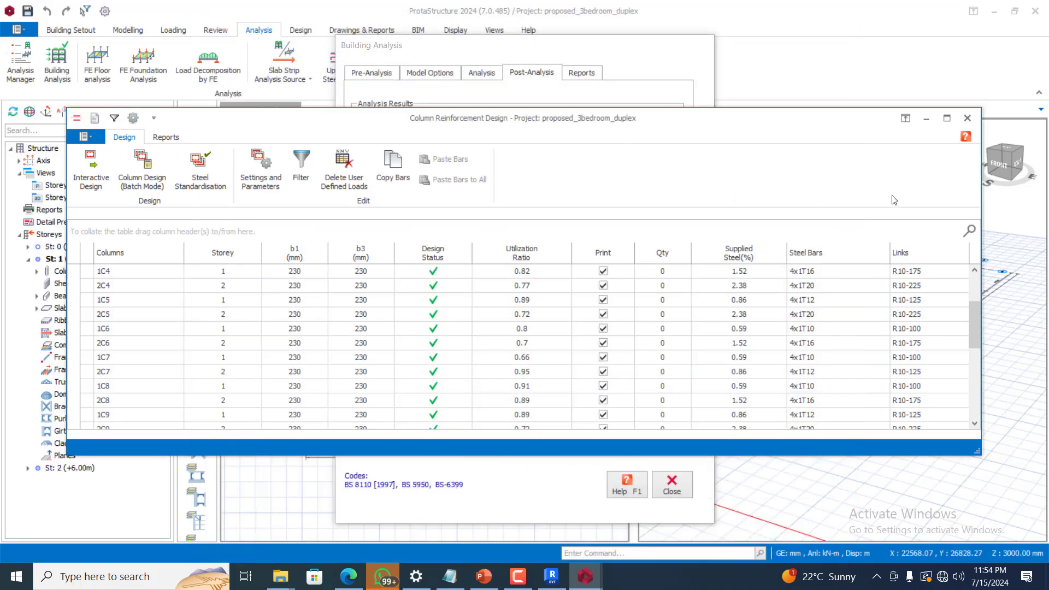
{"action": "left_click", "coordinate": [967, 118]}
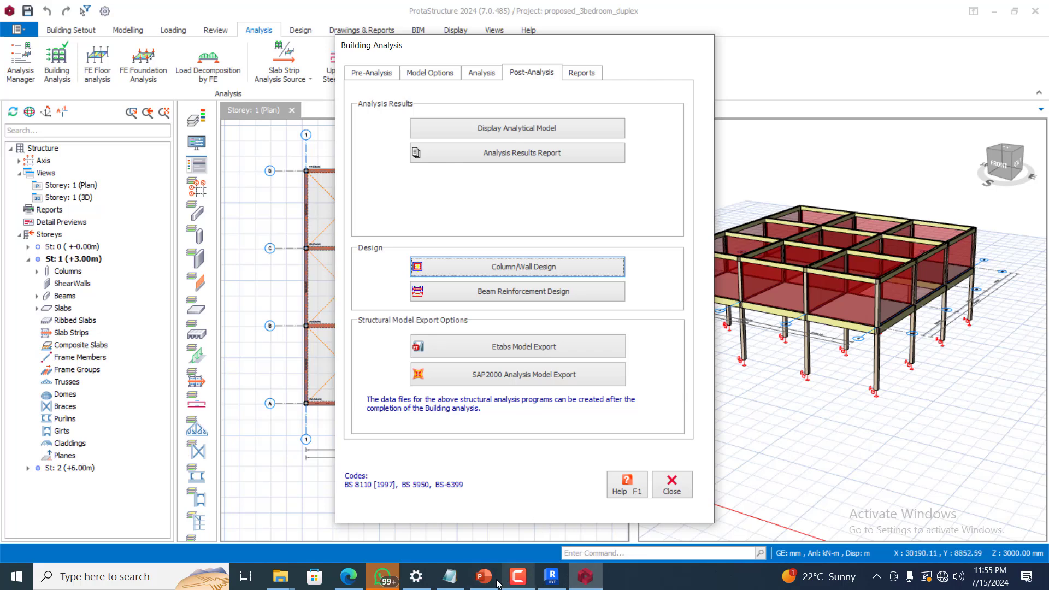
{"action": "mouse_move", "coordinate": [515, 580]}
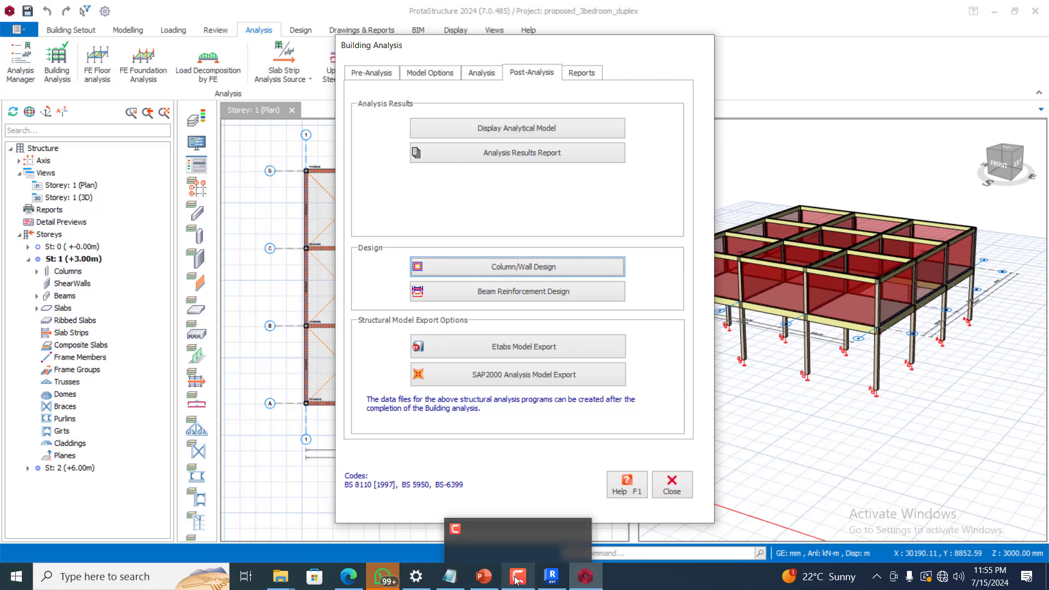
{"action": "left_click", "coordinate": [516, 578]}
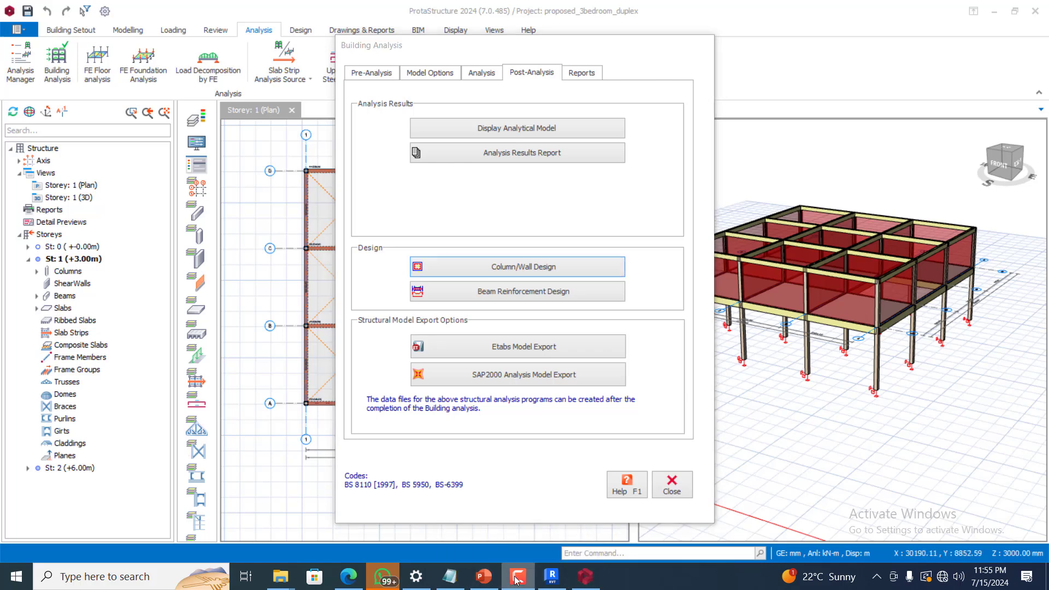